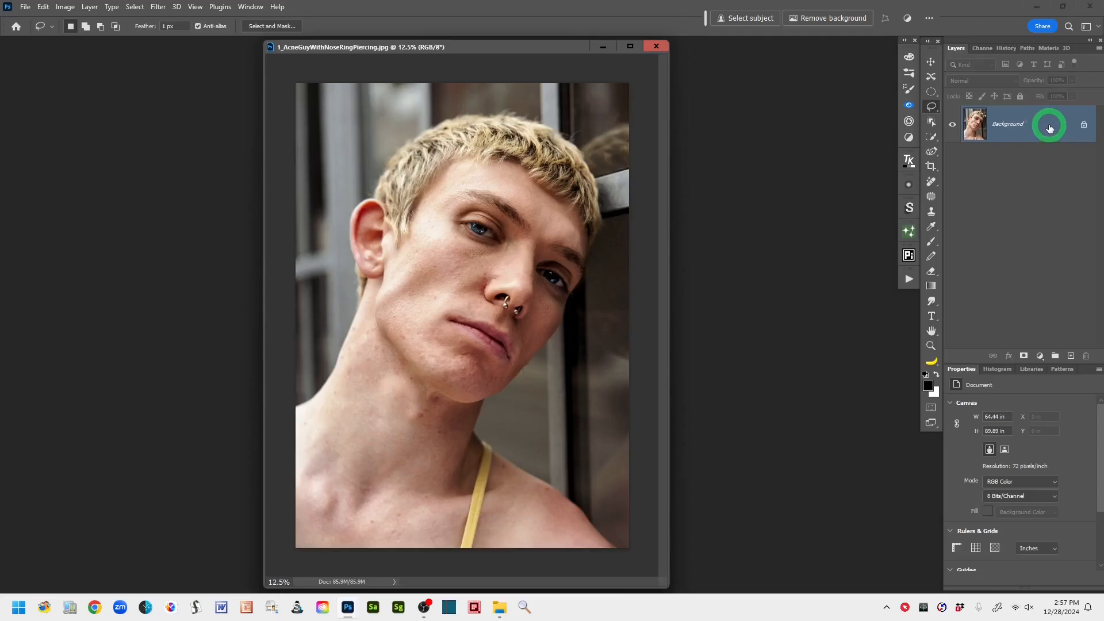
- Duplicate the Background layer and add a new empty layer above the copy named Pre Spot
left_click_drag(1050, 128, 1071, 358)
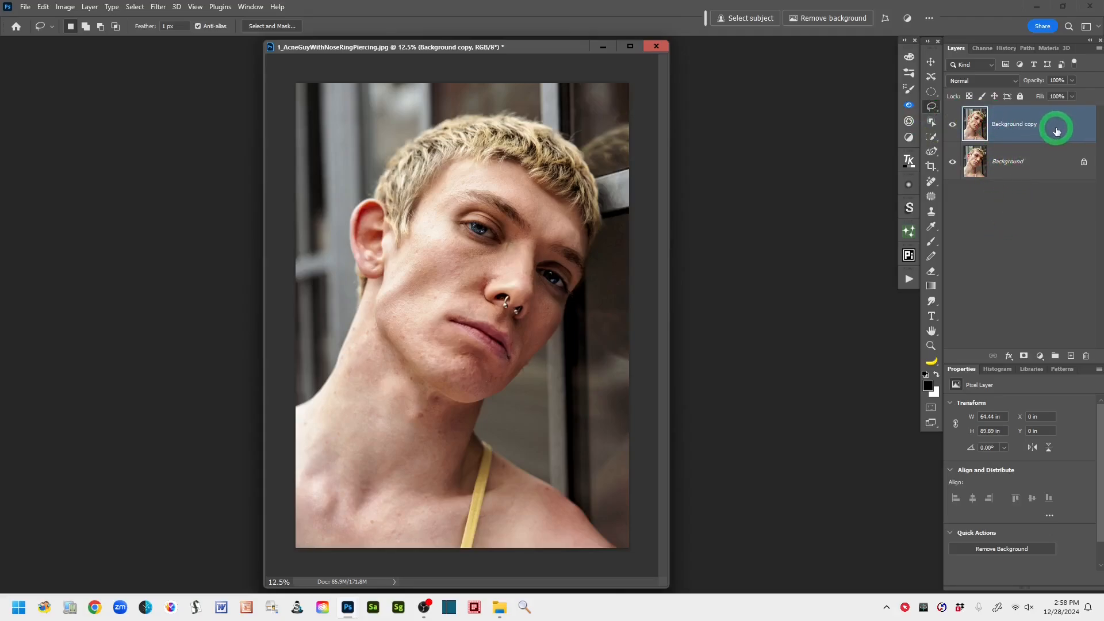
left_click(1072, 356)
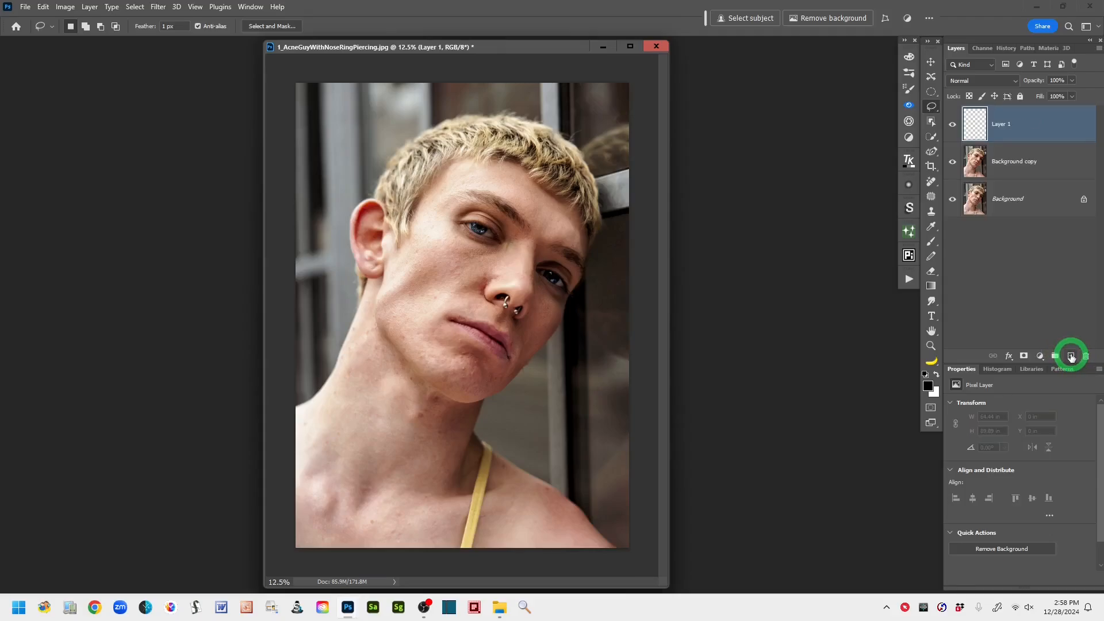
double_click(1001, 125)
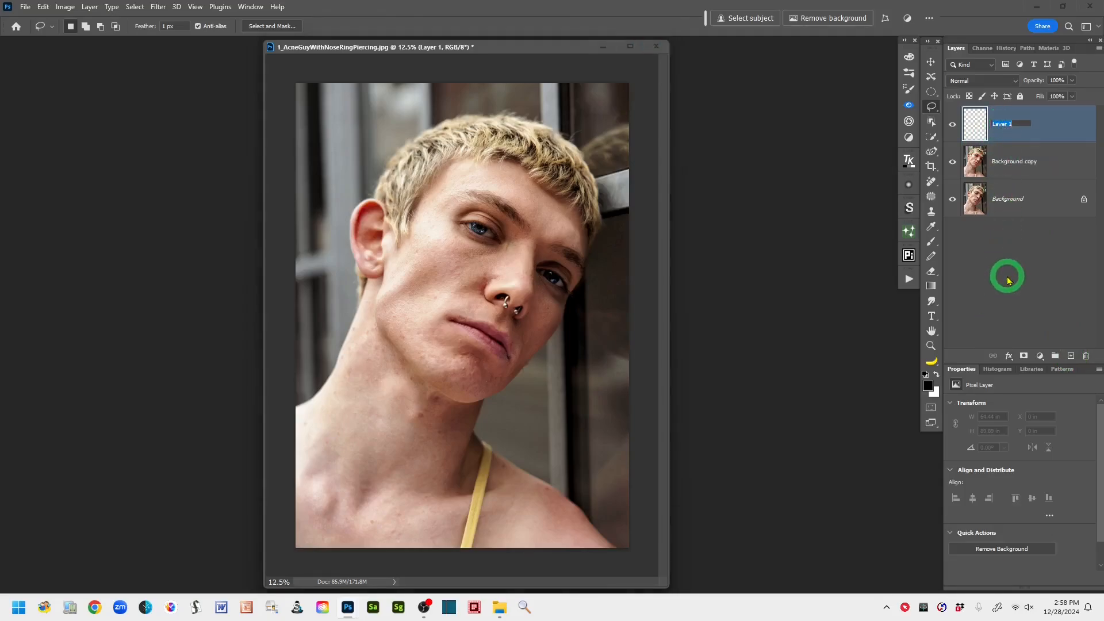
type("P")
type("re")
type(" Soot")
key("Return")
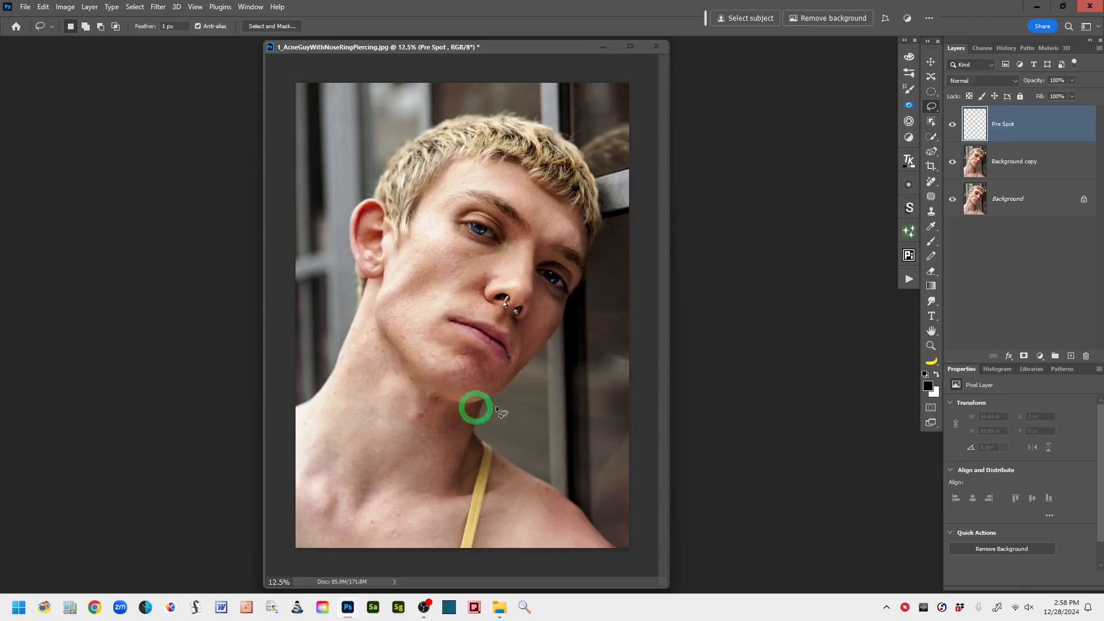
- Enlarge the portrait to 25% and widen the document window on both sides to fit the face
key("ctrl+plus")
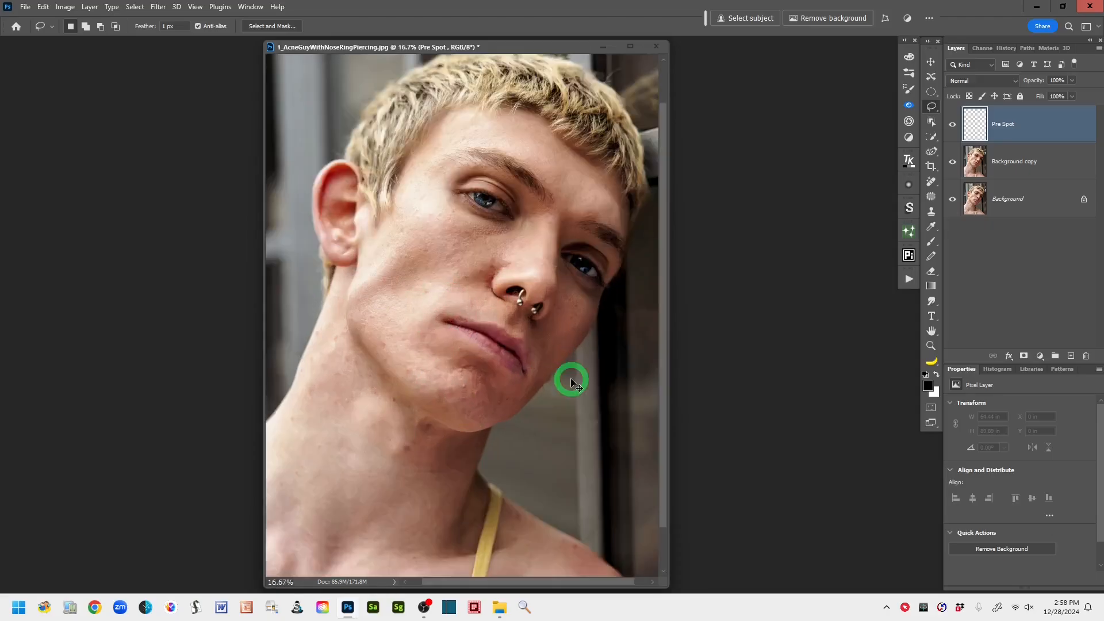
key("ctrl+plus")
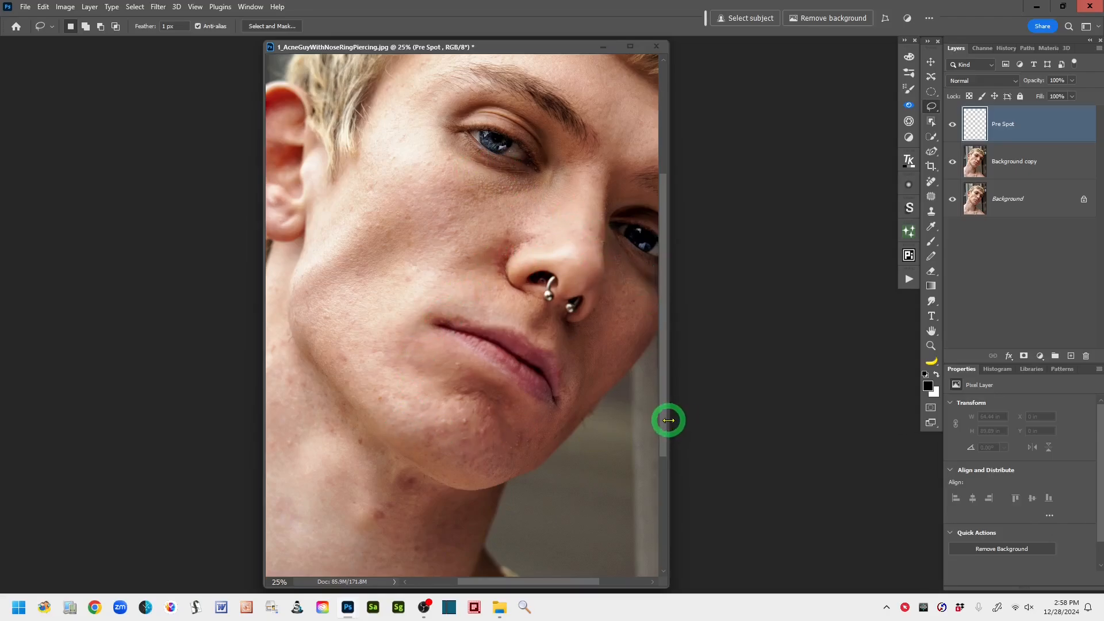
left_click_drag(669, 420, 734, 432)
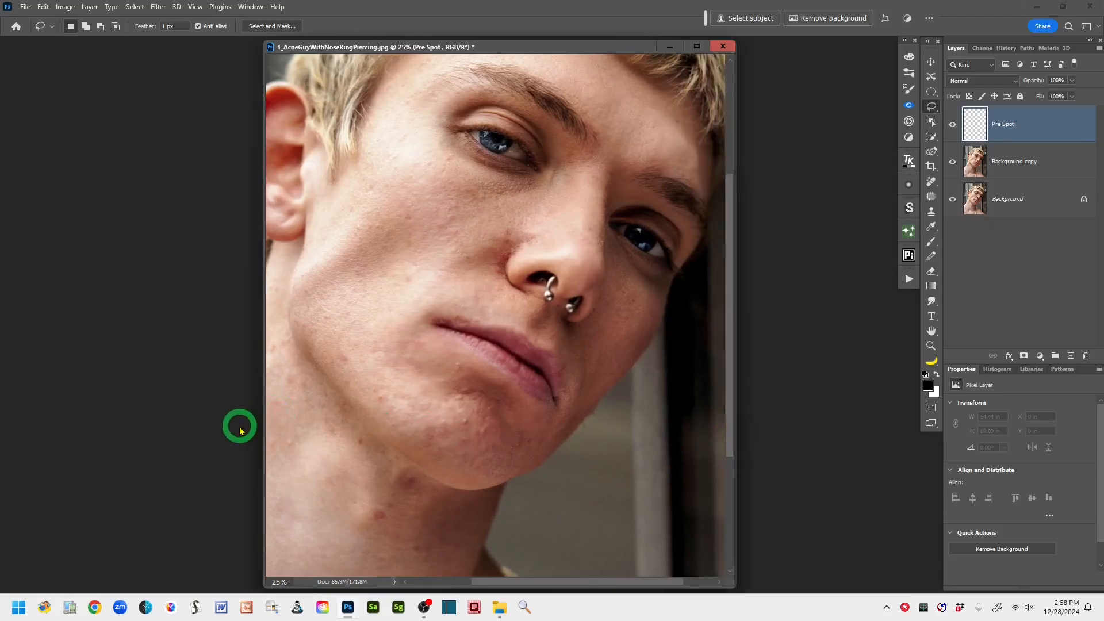
left_click_drag(263, 427, 200, 436)
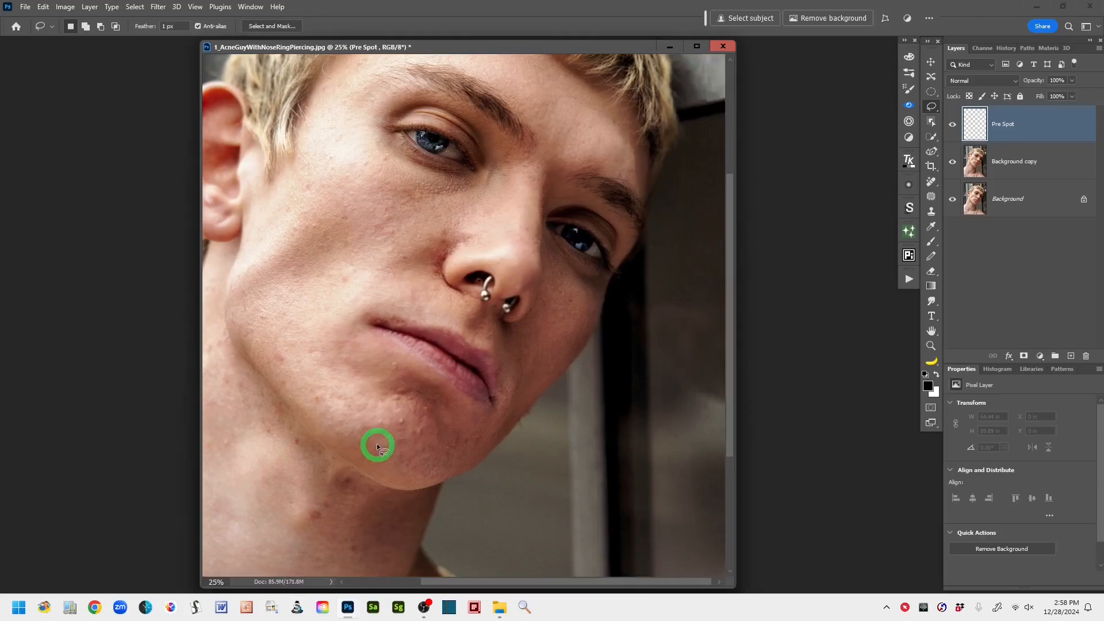
left_click_drag(377, 443, 435, 434)
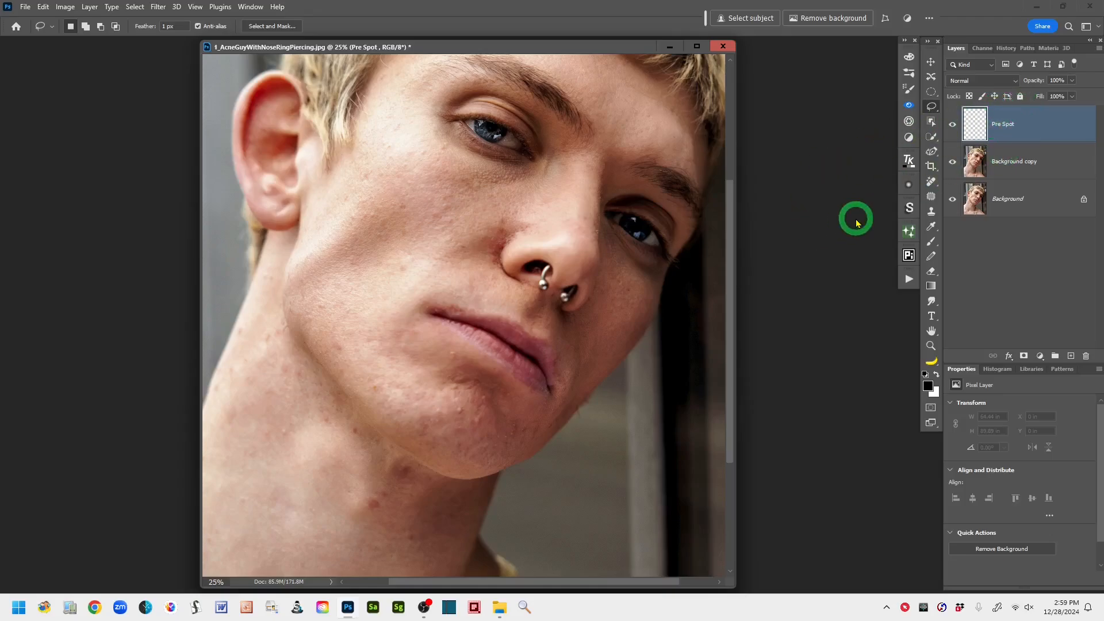
- Choose the Remove Tool for the Pre Spot layer and set its brush size to 90
left_click(931, 182)
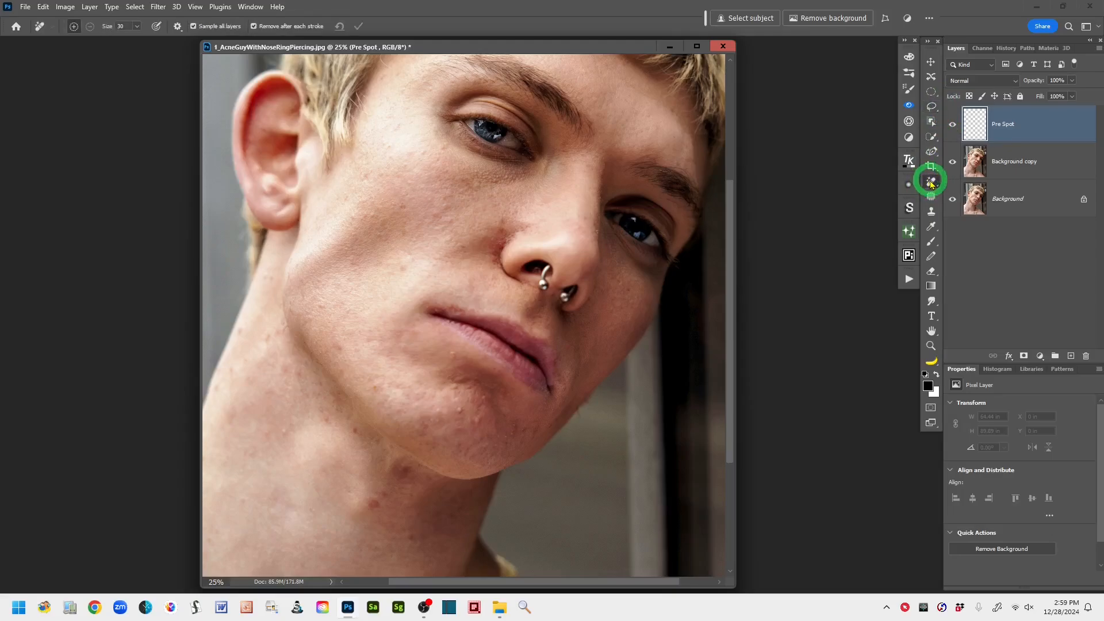
left_click(934, 184)
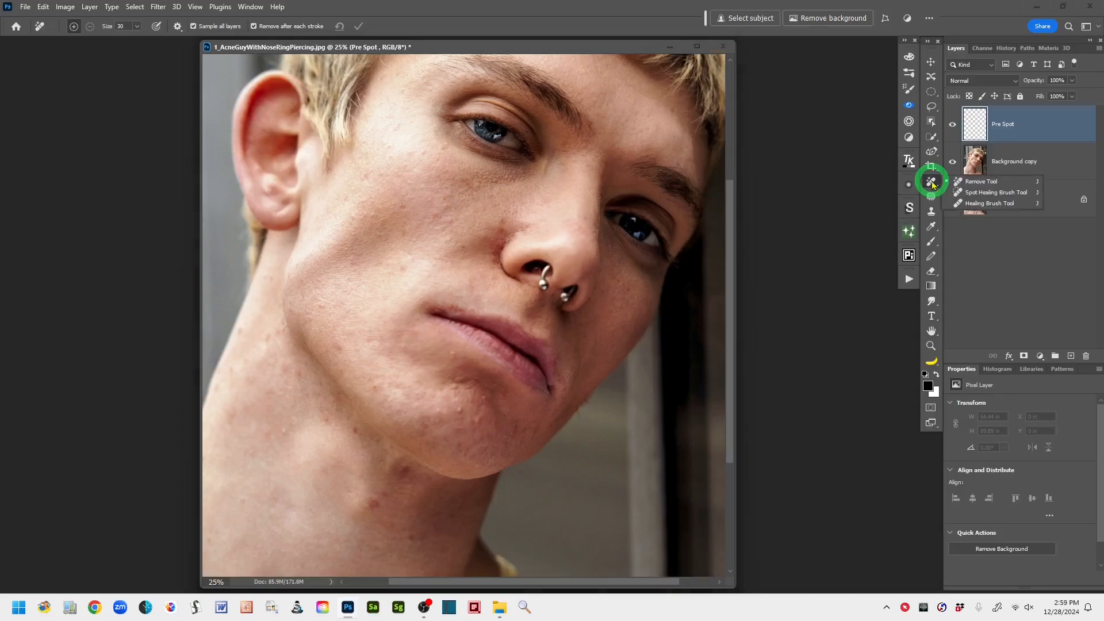
left_click(963, 185)
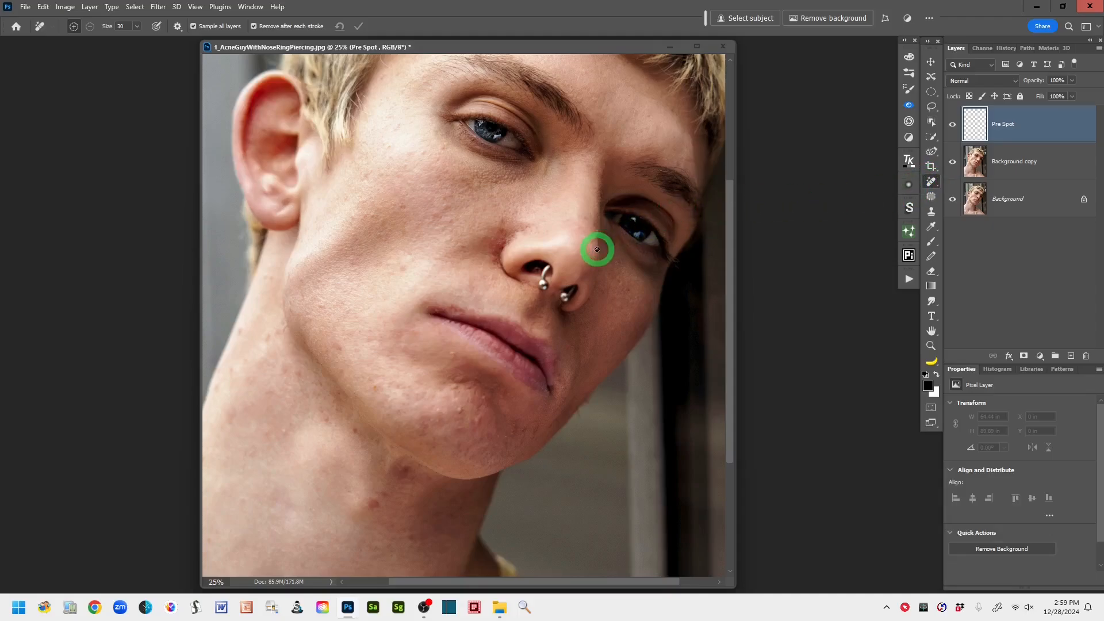
left_click(512, 269)
key("bracketright")
key("bracketright")
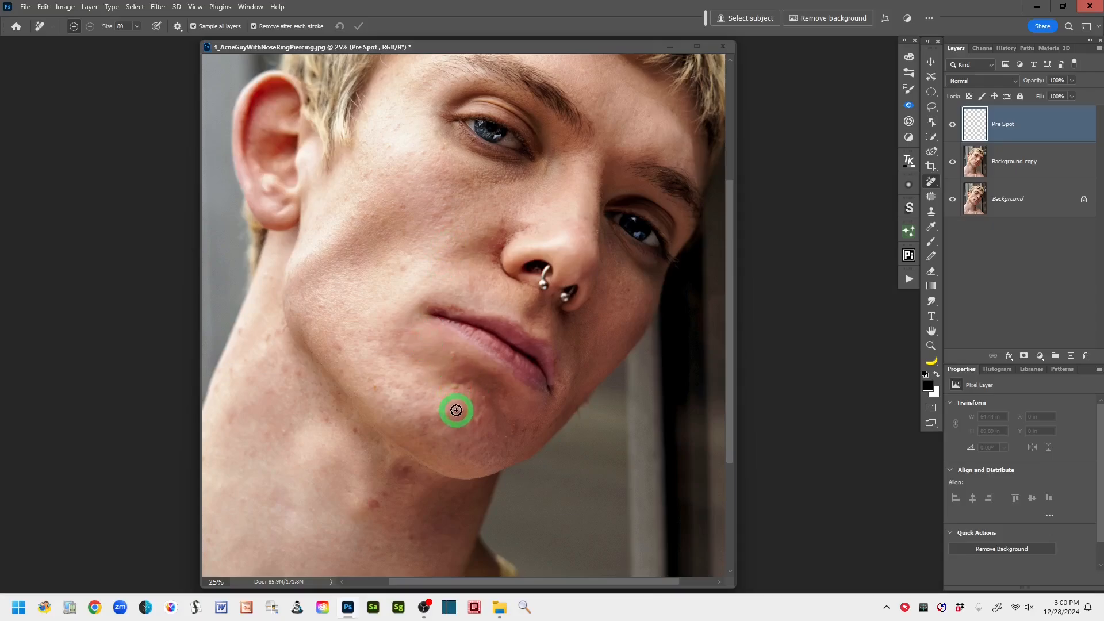
key("bracketright")
- Remove the small blemishes across the cheek and jaw on the ear side of the face
left_click(457, 405)
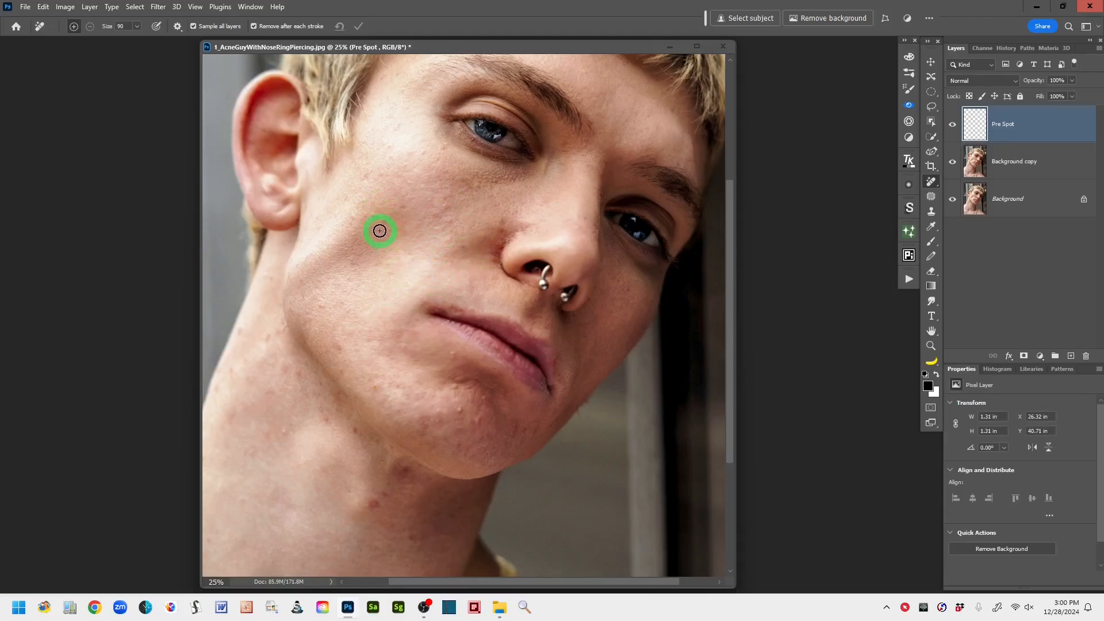
mouse_move(439, 229)
left_mouse_down()
mouse_move(434, 209)
mouse_move(444, 207)
left_mouse_up()
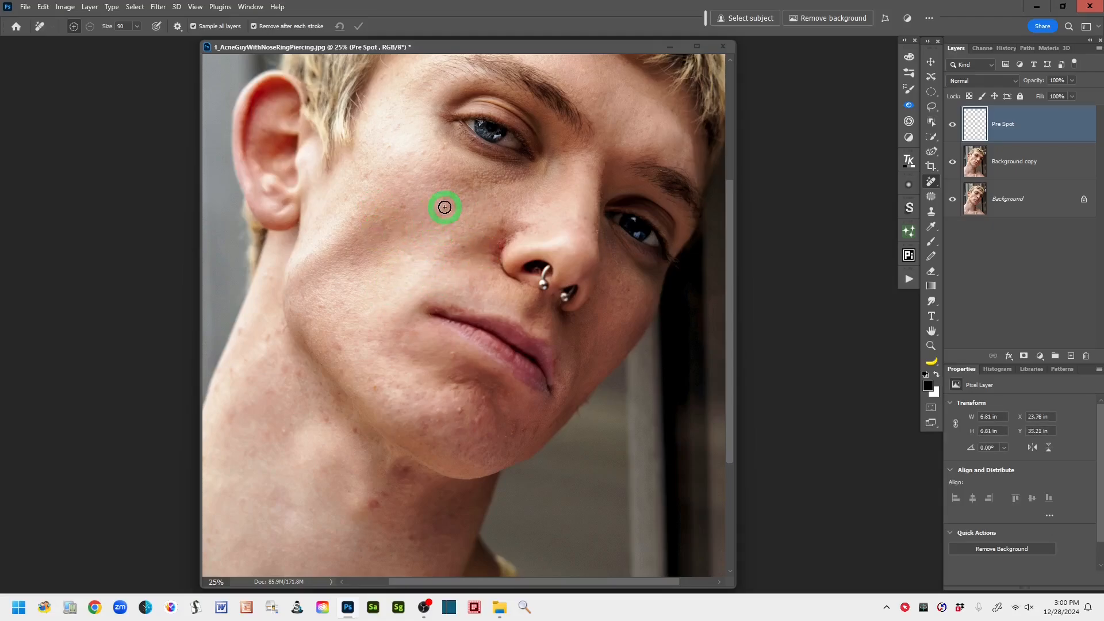
left_click(365, 179)
left_click(325, 305)
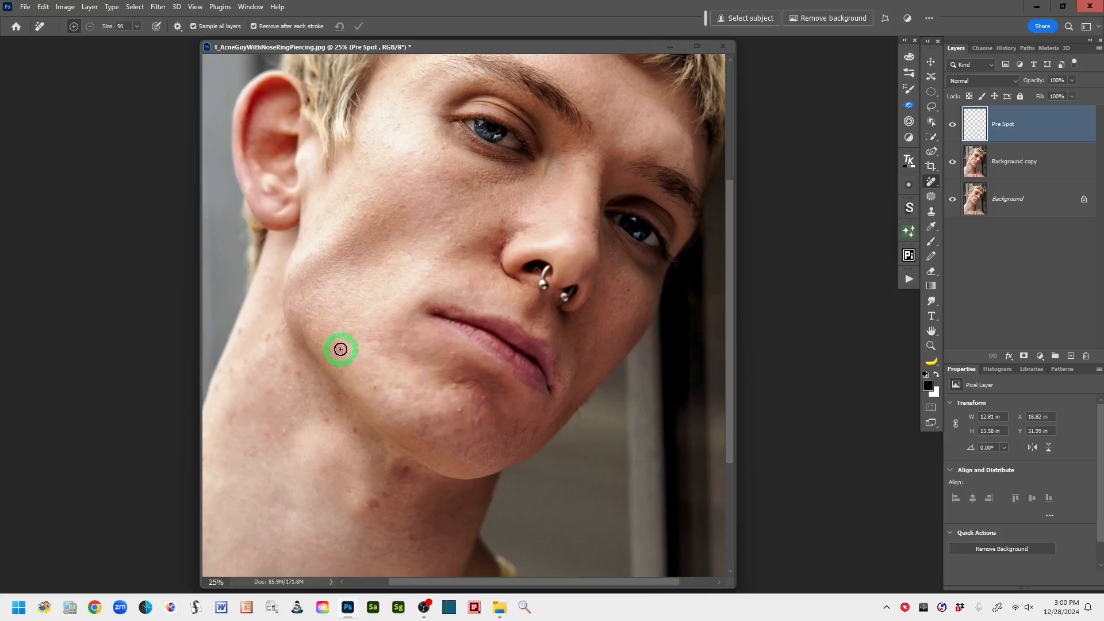
left_click(468, 253)
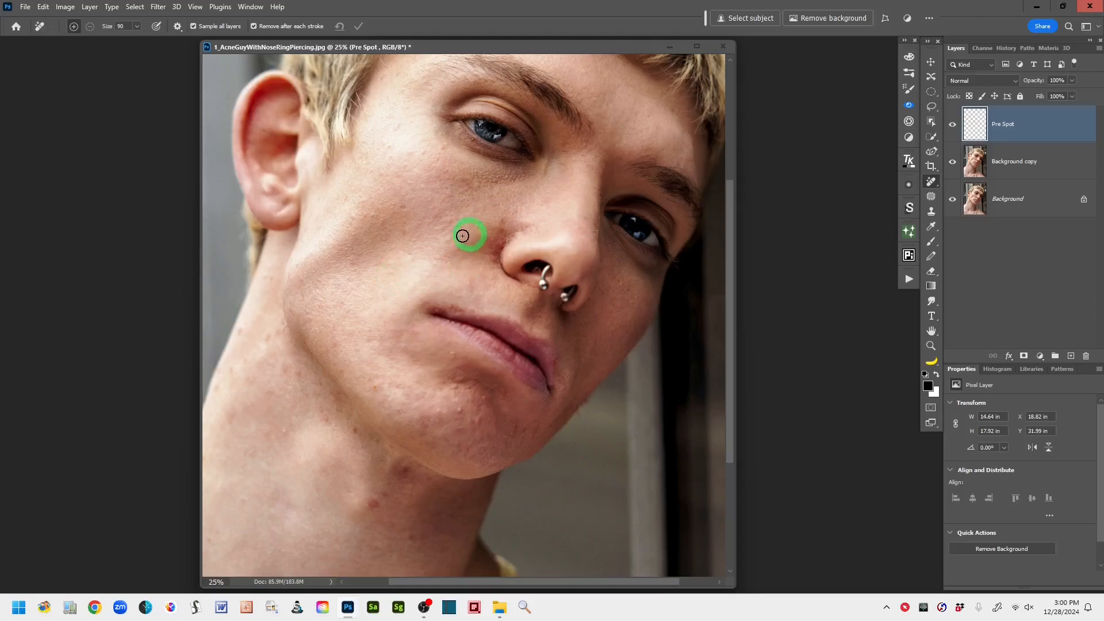
left_click(415, 251)
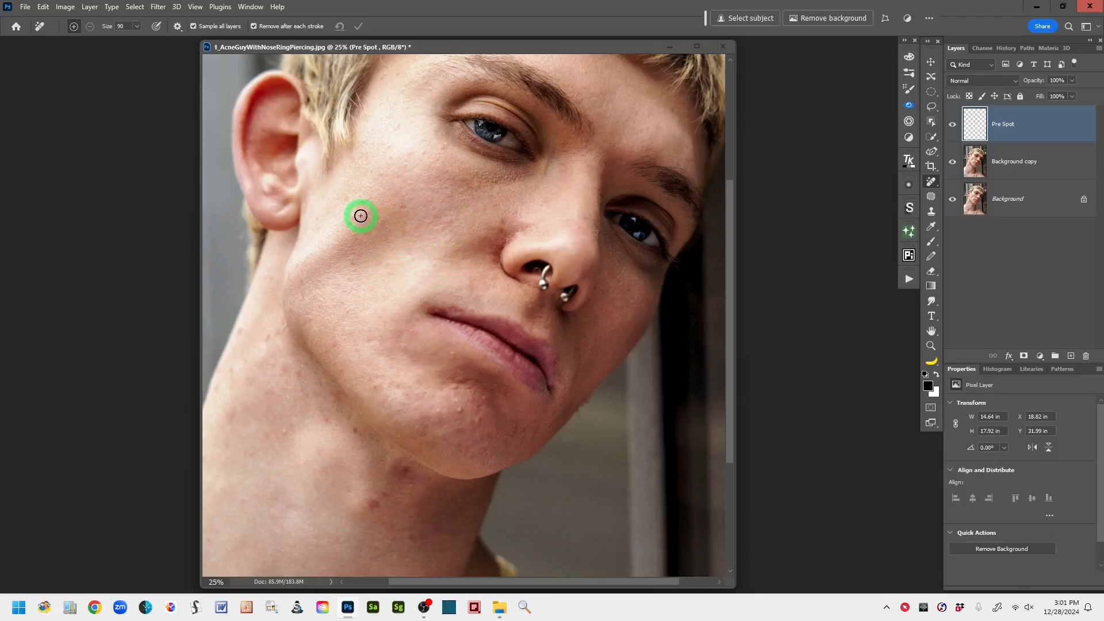
left_click(445, 240)
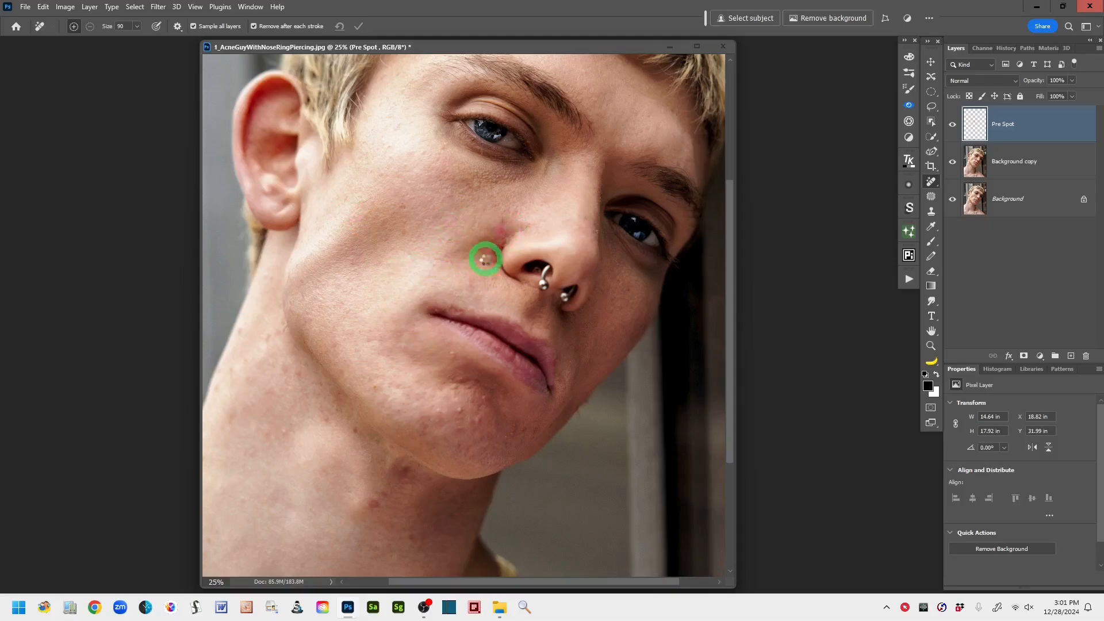
- Remove the redness and spots in the crease beside the nostril with the Remove Tool
left_click(492, 251)
left_click(463, 341)
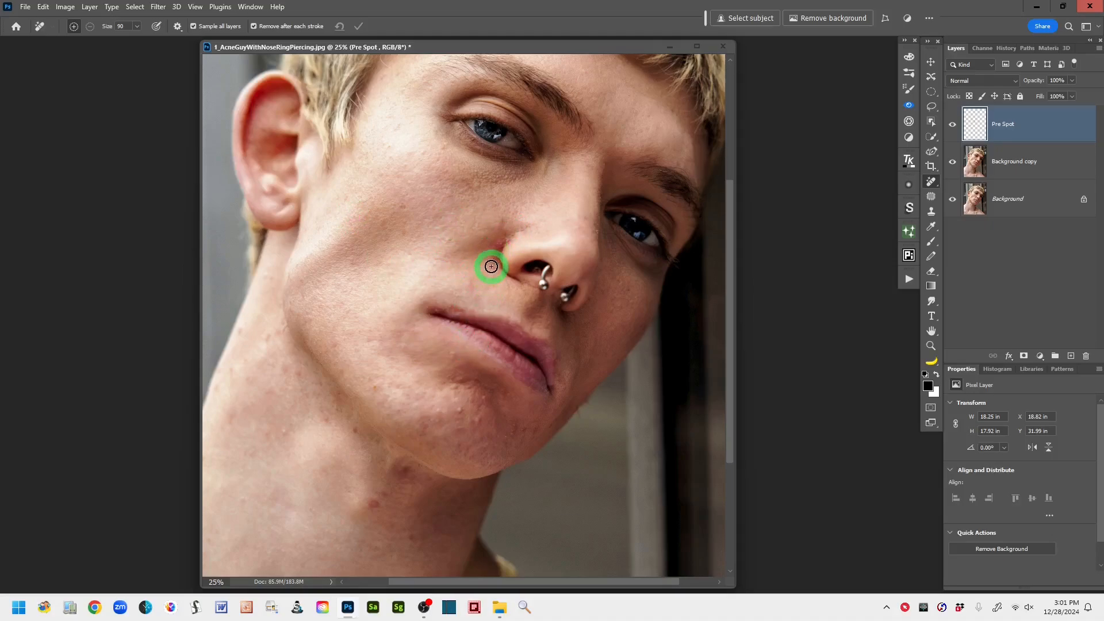
left_click(502, 245)
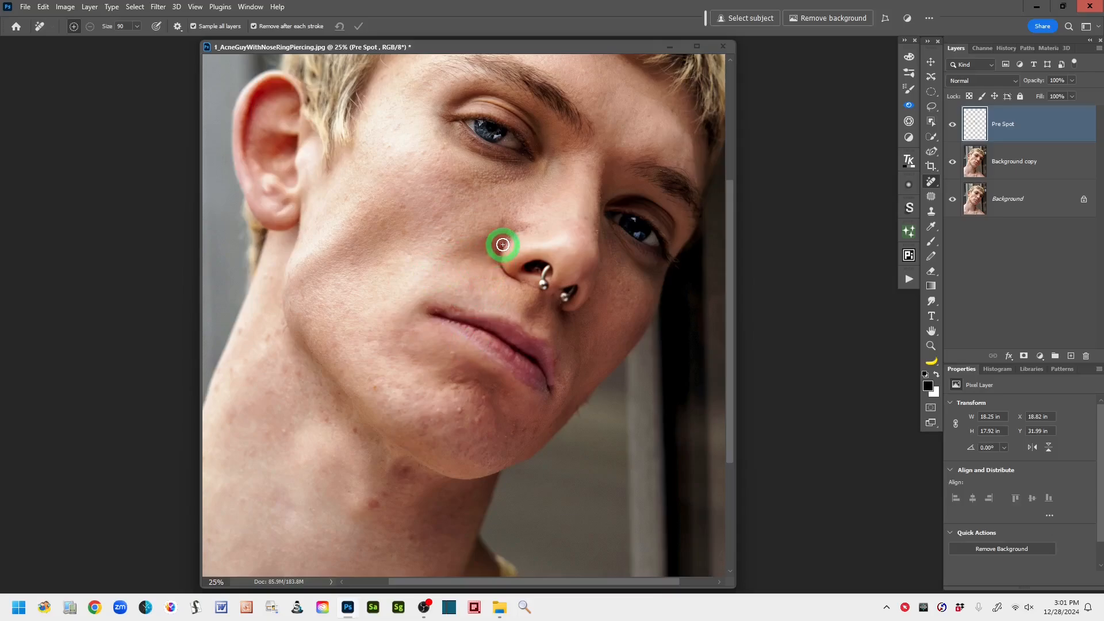
mouse_move(506, 244)
left_mouse_down()
mouse_move(525, 227)
mouse_move(515, 233)
left_mouse_up()
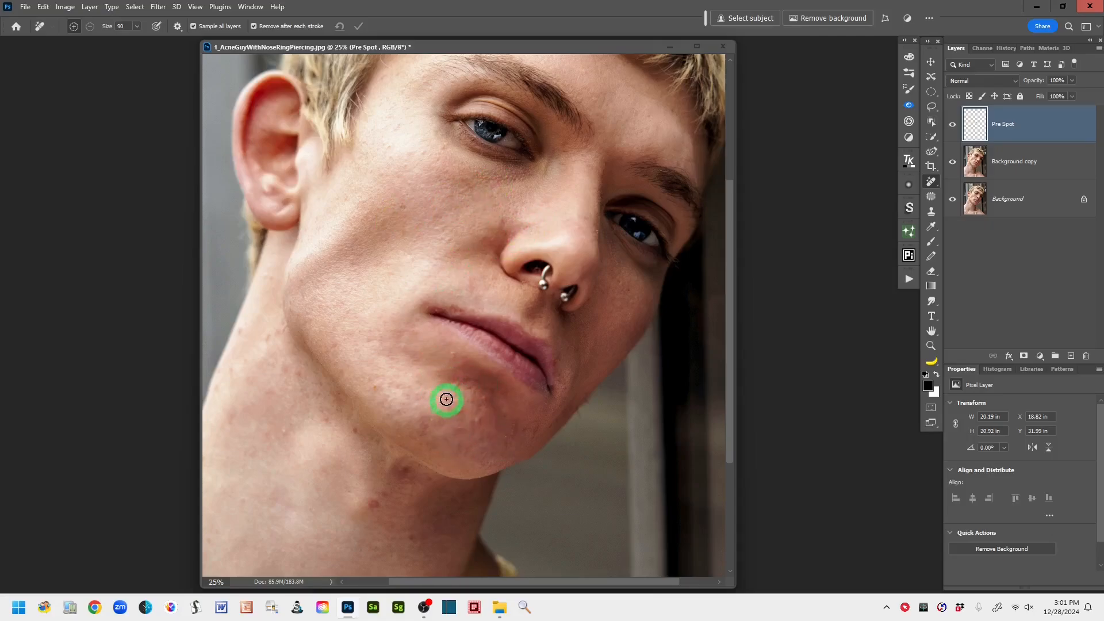
- Paint out the acne bumps on the chin and the uneven skin just below the lower lip
left_click(462, 384)
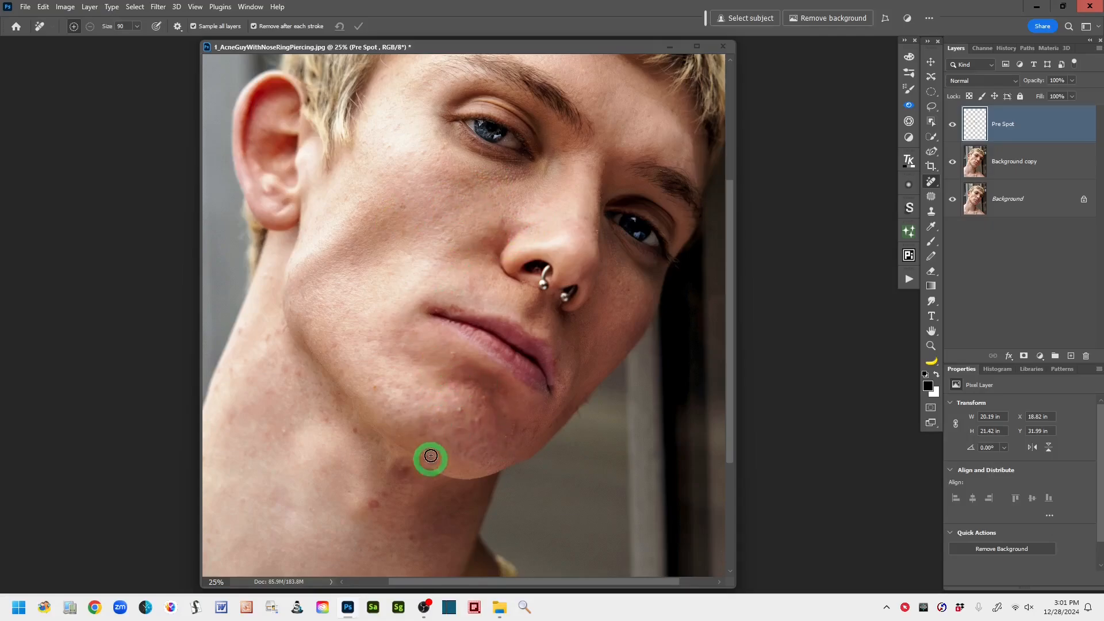
left_click(458, 409)
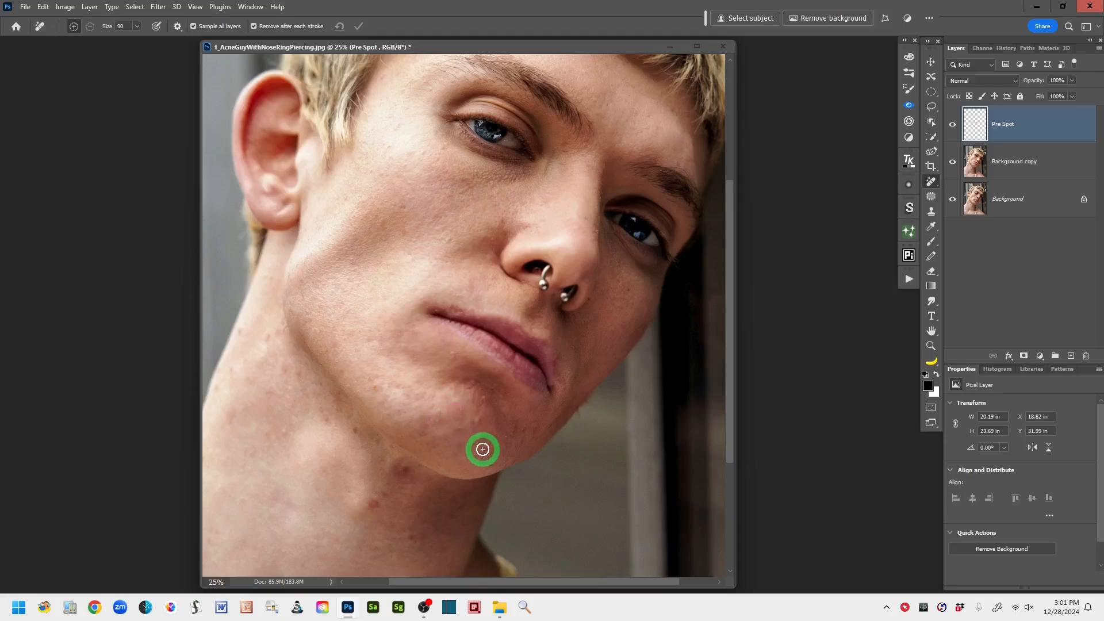
left_click(476, 418)
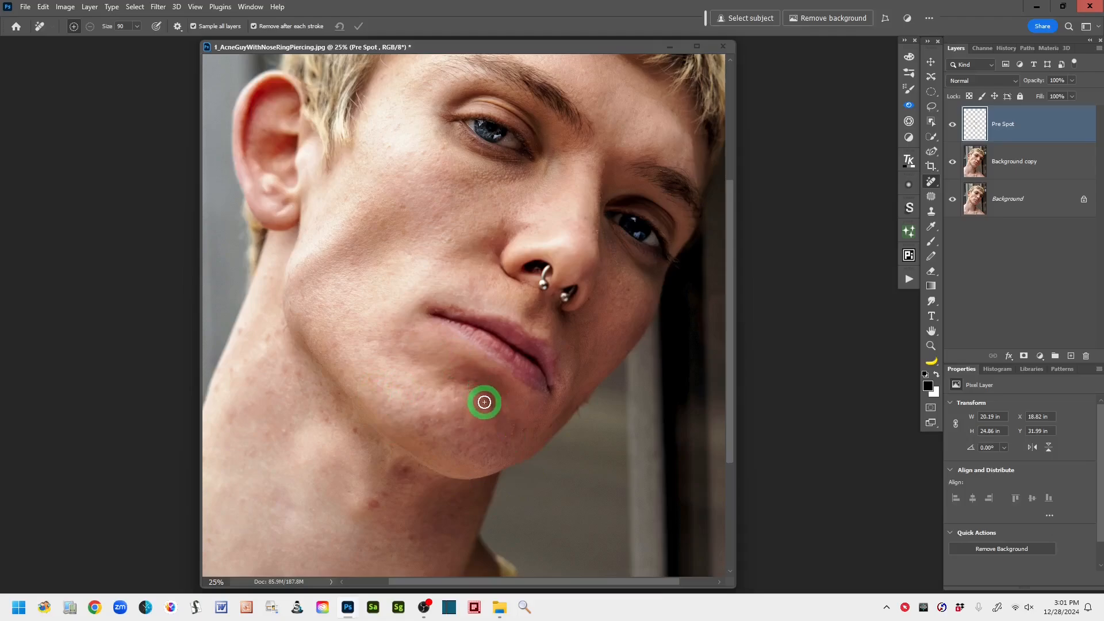
mouse_move(468, 381)
left_mouse_down()
mouse_move(505, 395)
mouse_move(461, 365)
mouse_move(491, 367)
mouse_move(510, 388)
left_mouse_up()
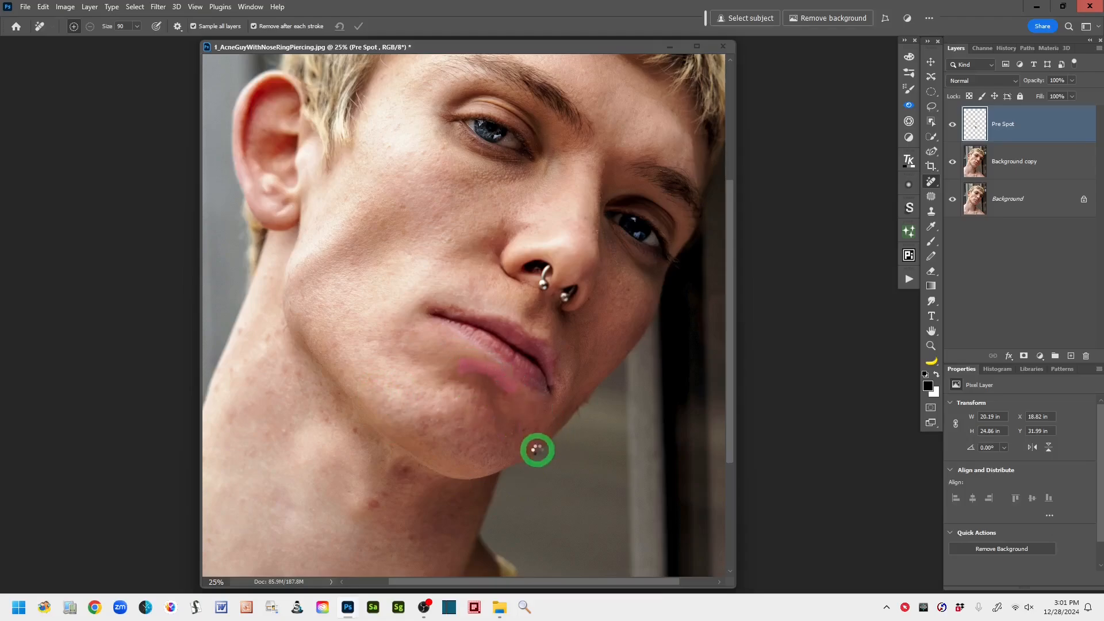
mouse_move(525, 428)
left_mouse_down()
mouse_move(483, 454)
mouse_move(452, 449)
left_mouse_up()
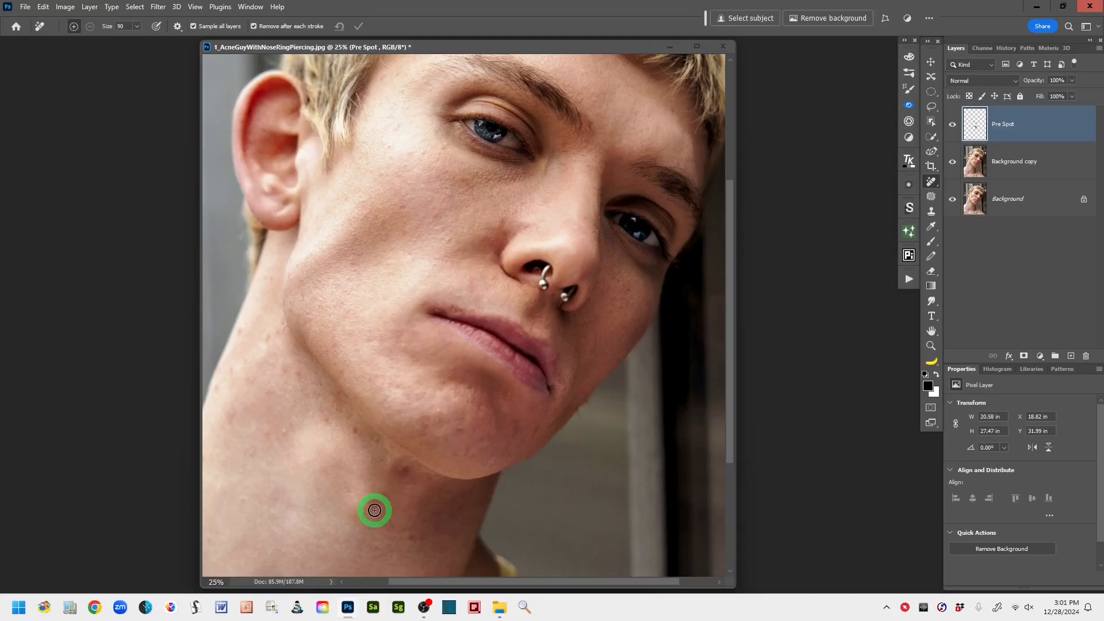
- Remove the red spots and moles on the front and side of the neck
left_click_drag(372, 506, 371, 503)
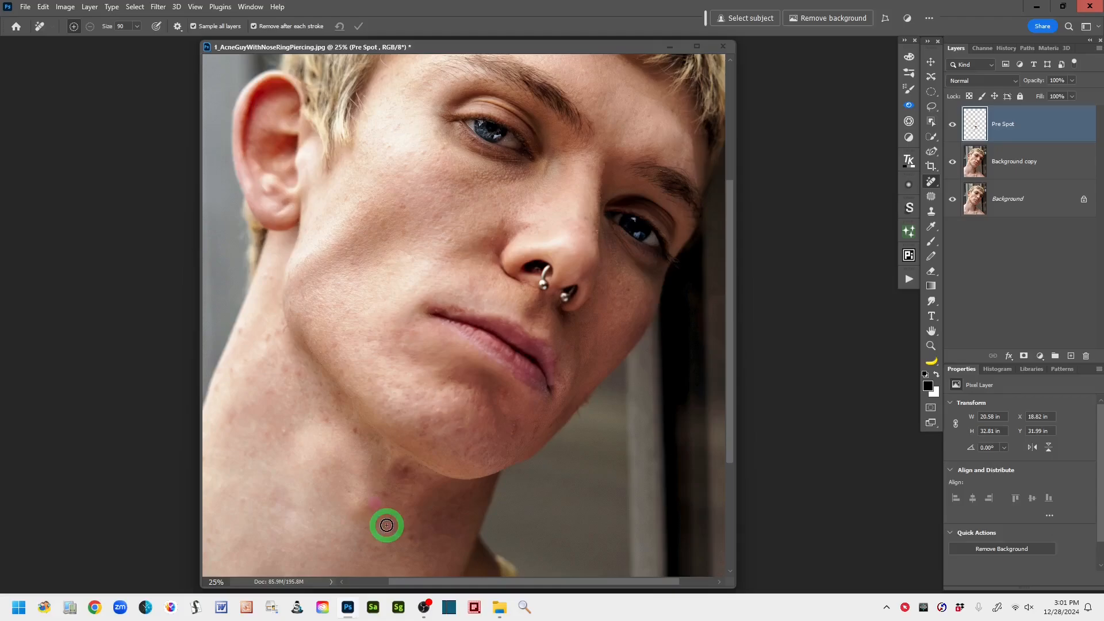
left_click(413, 521)
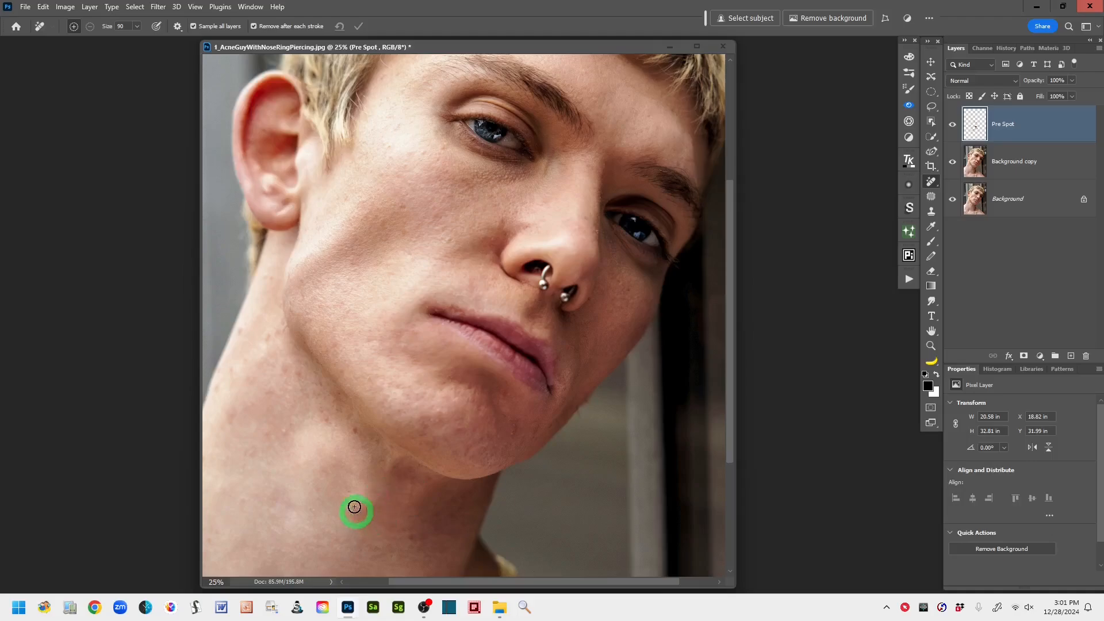
mouse_move(293, 383)
left_mouse_down()
mouse_move(269, 385)
mouse_move(287, 369)
mouse_move(273, 328)
mouse_move(239, 335)
left_mouse_up()
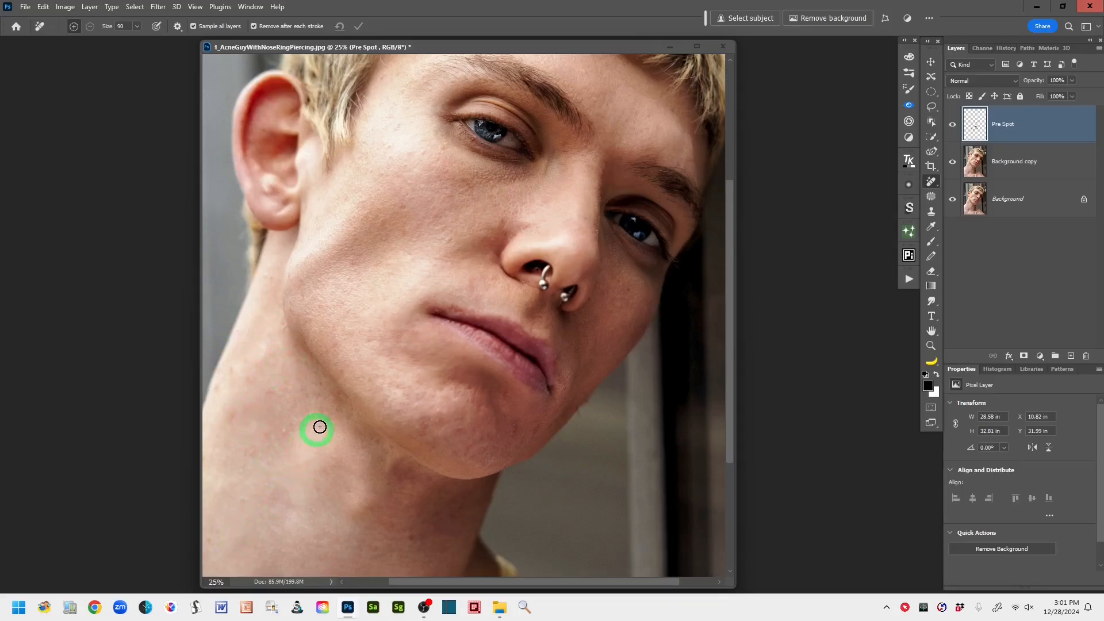
left_click_drag(412, 535, 412, 564)
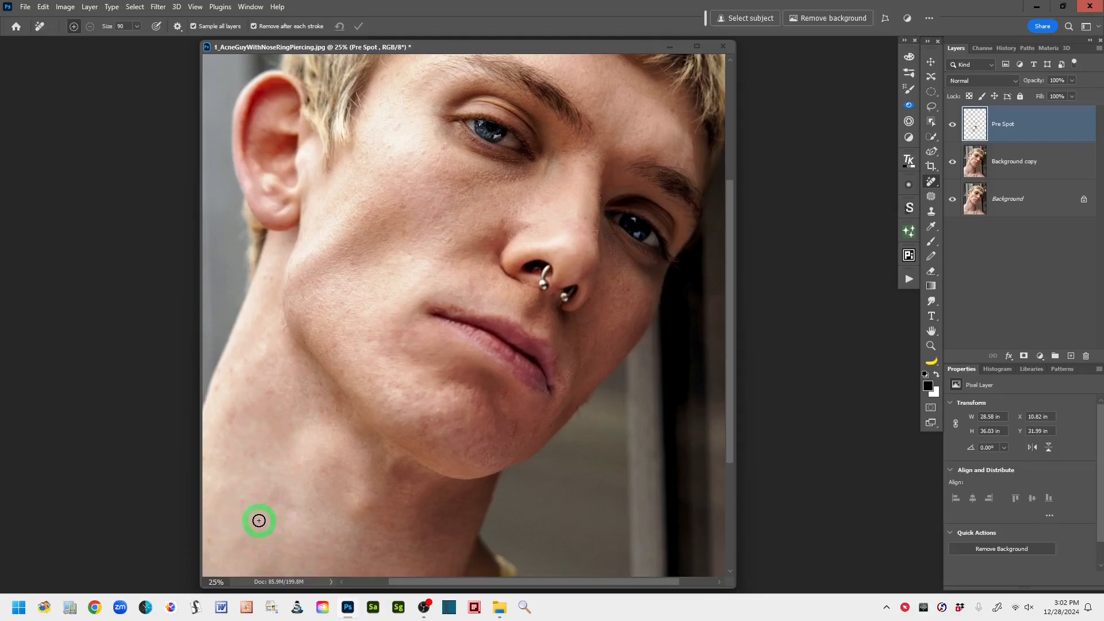
- Remove the spots at the base of the neck and on the shoulder beside the yellow strap
left_click_drag(368, 526, 377, 449)
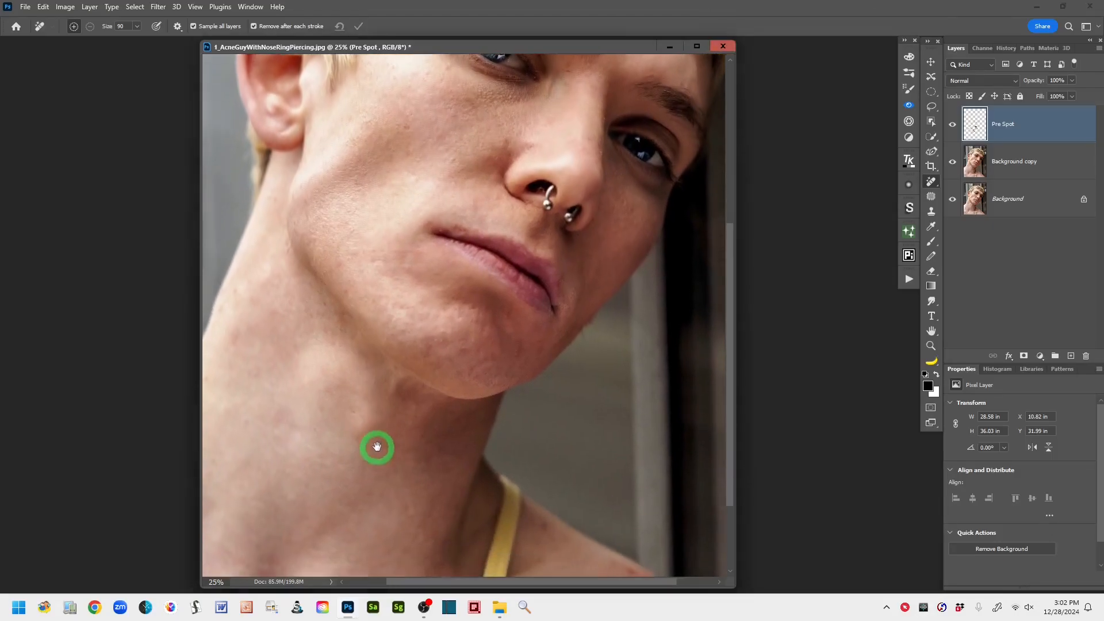
left_click_drag(580, 550, 527, 489)
left_click(339, 523)
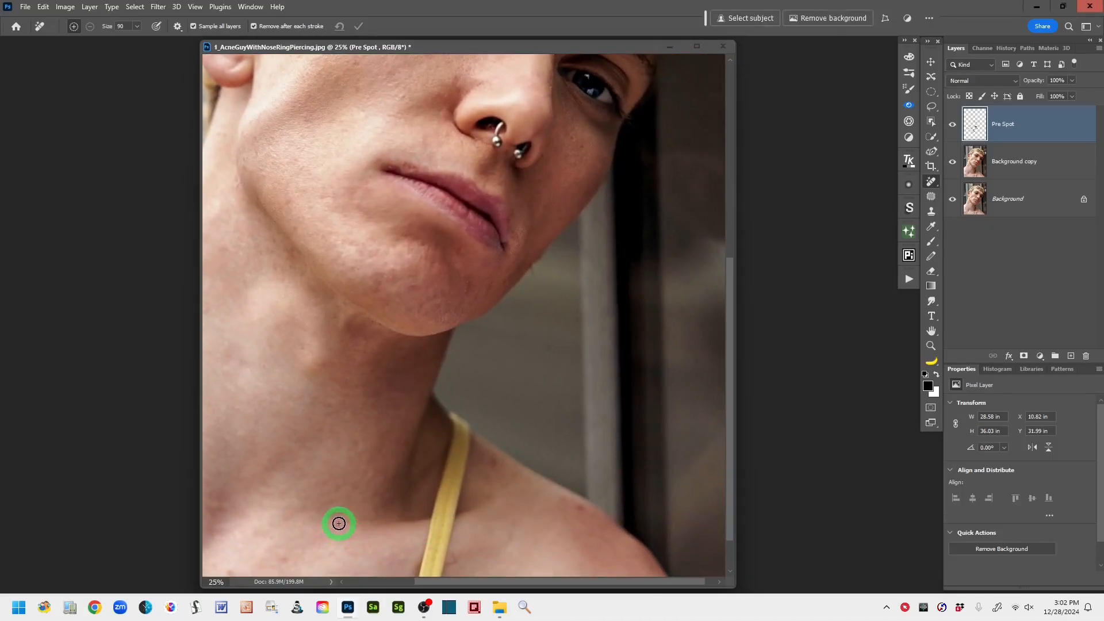
left_click(578, 510)
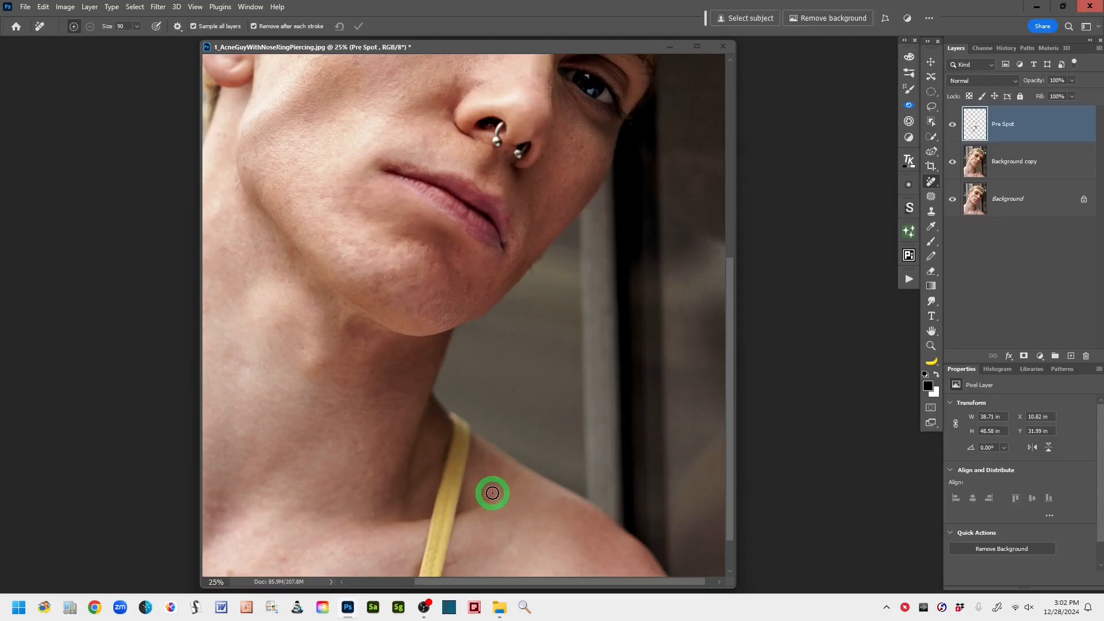
- Remove the remaining blemishes on the forehead and around the temple with the Remove Tool
left_click_drag(559, 551, 664, 604)
left_click_drag(471, 497, 467, 545)
left_click_drag(413, 507, 421, 566)
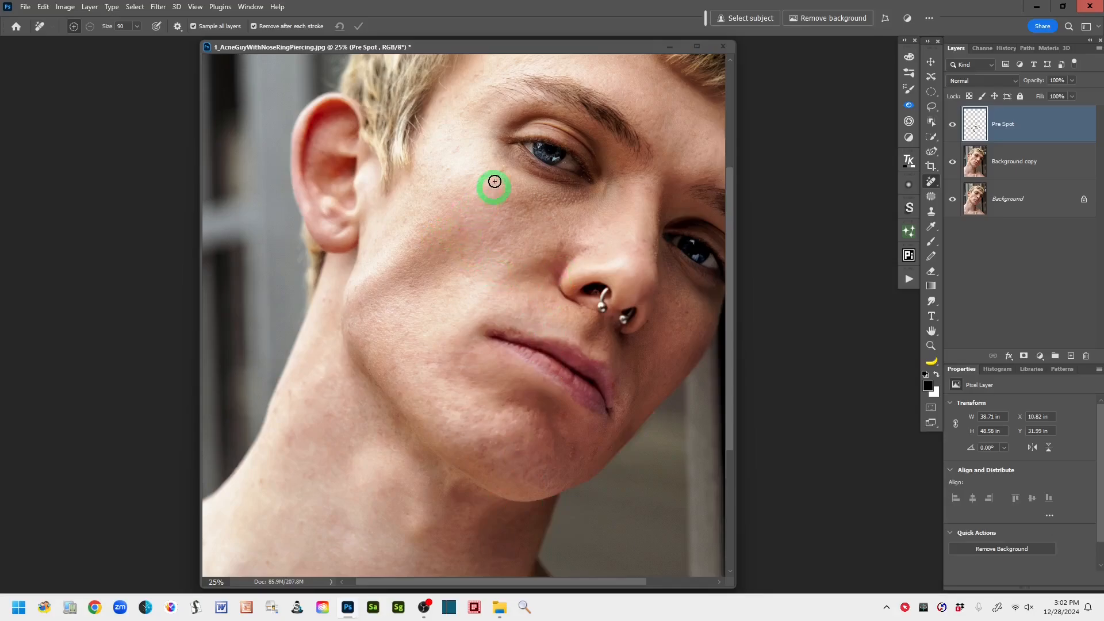
mouse_move(454, 298)
left_mouse_down()
mouse_move(454, 330)
mouse_move(395, 419)
mouse_move(377, 394)
left_mouse_up()
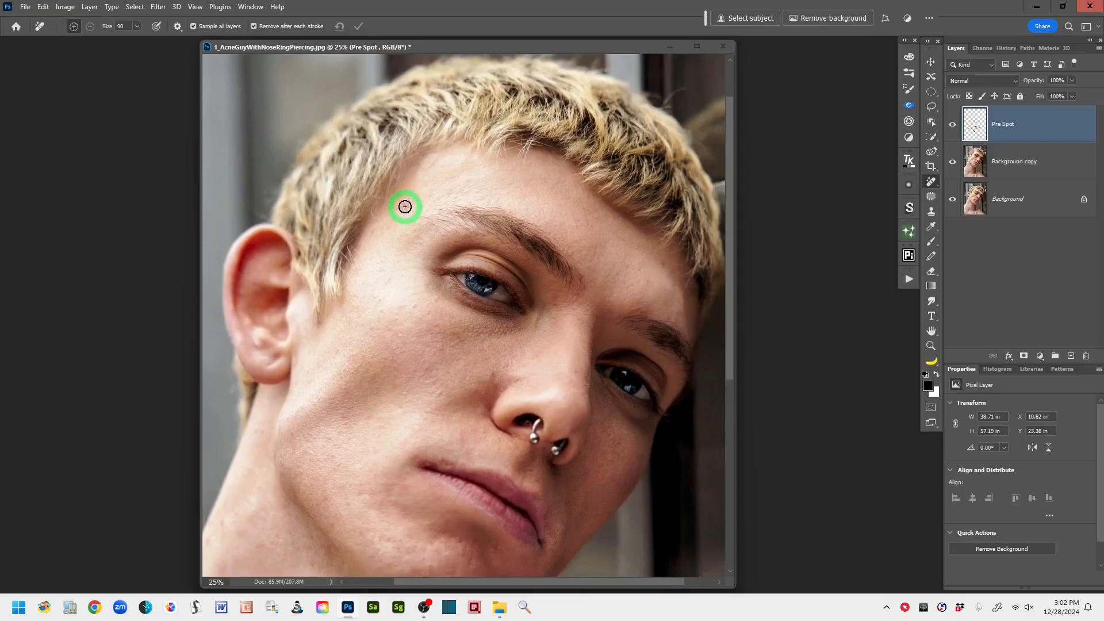
left_click(431, 161)
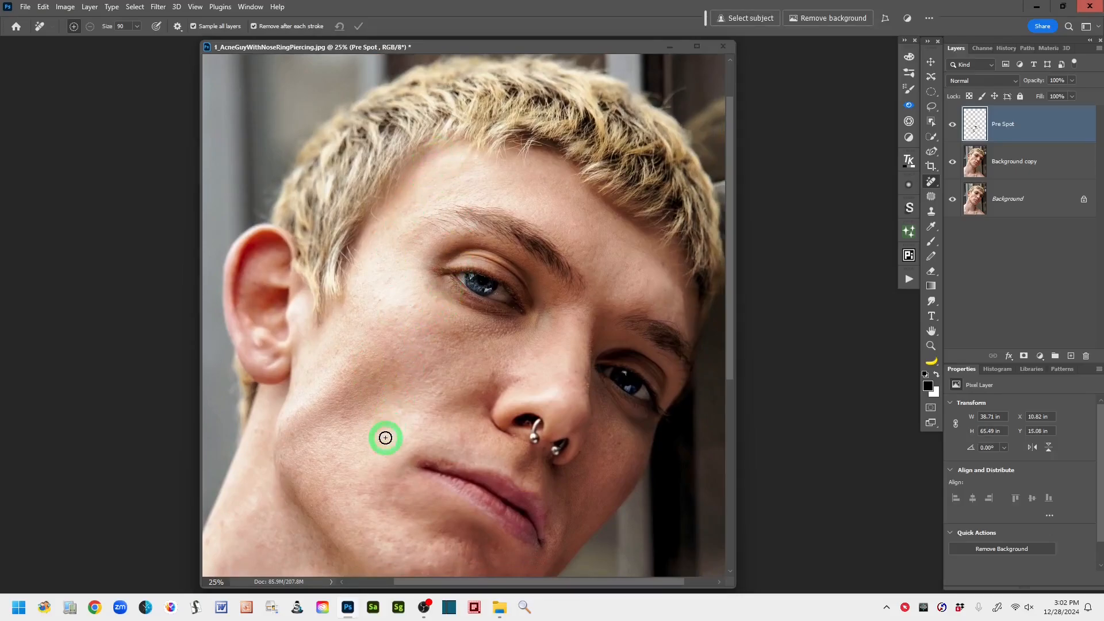
- Remove the remaining small blemishes above the upper lip and around the bridge of the nose on the Pre Spot layer
left_click_drag(384, 402, 377, 271)
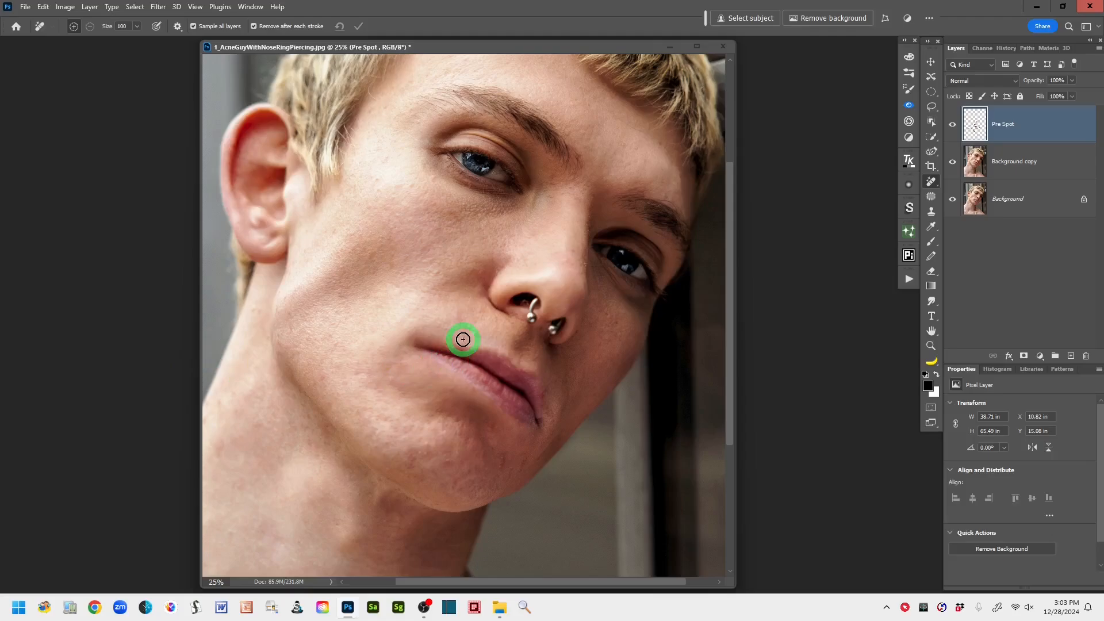
left_click(440, 337)
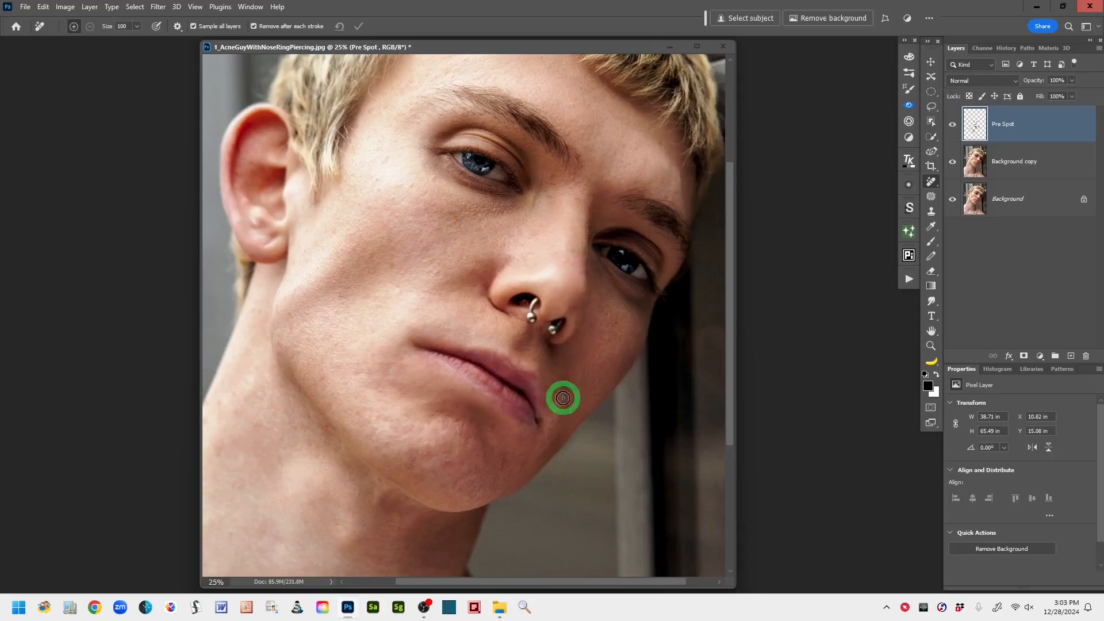
left_click_drag(578, 152, 575, 178)
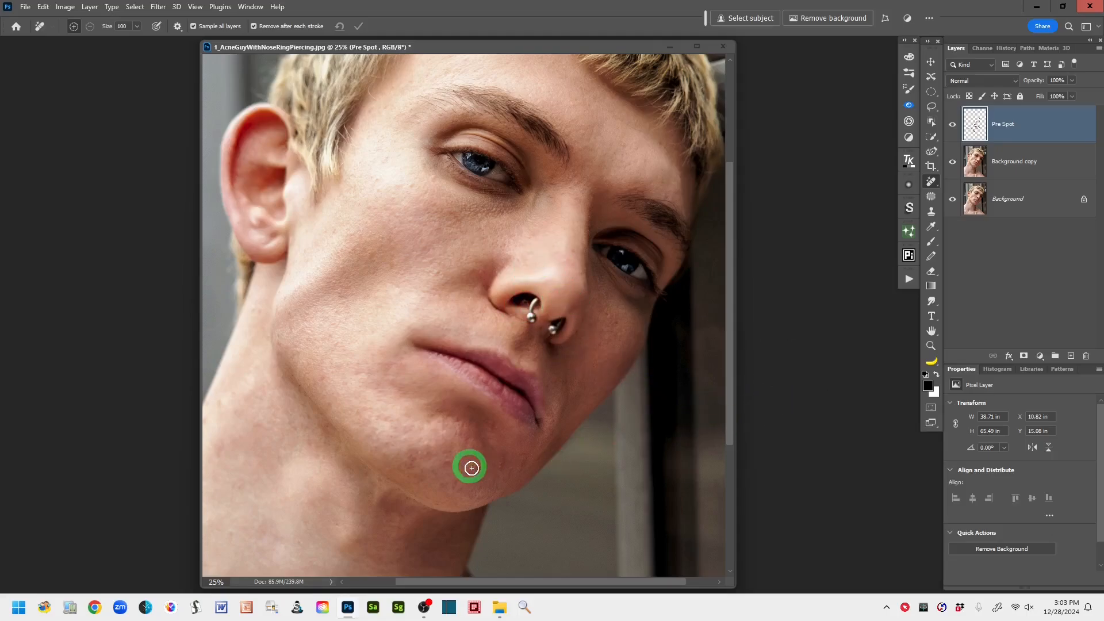
- Remove the leftover red spots on the upper chest, the side of the neck and beside the yellow strap
left_click_drag(469, 461, 618, 198)
left_click(458, 509)
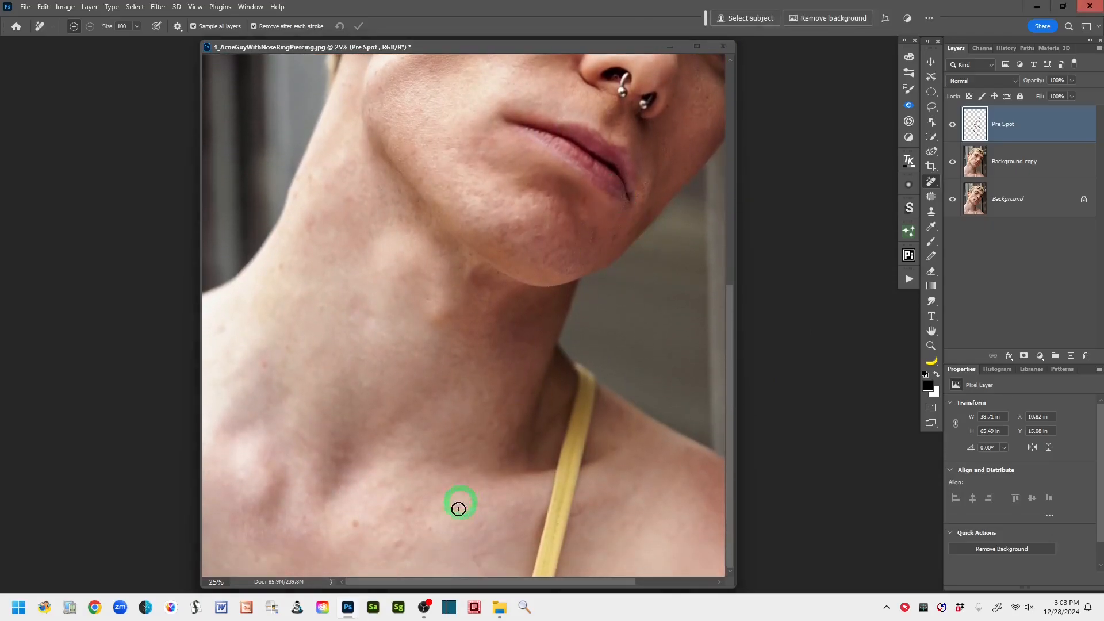
left_click(349, 523)
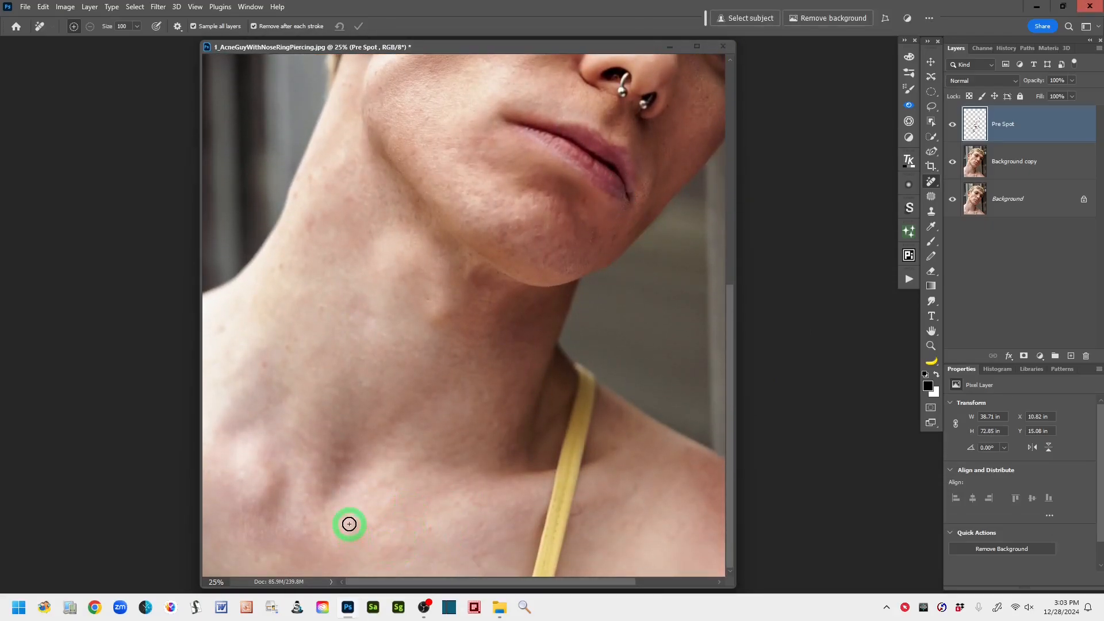
left_click(267, 367)
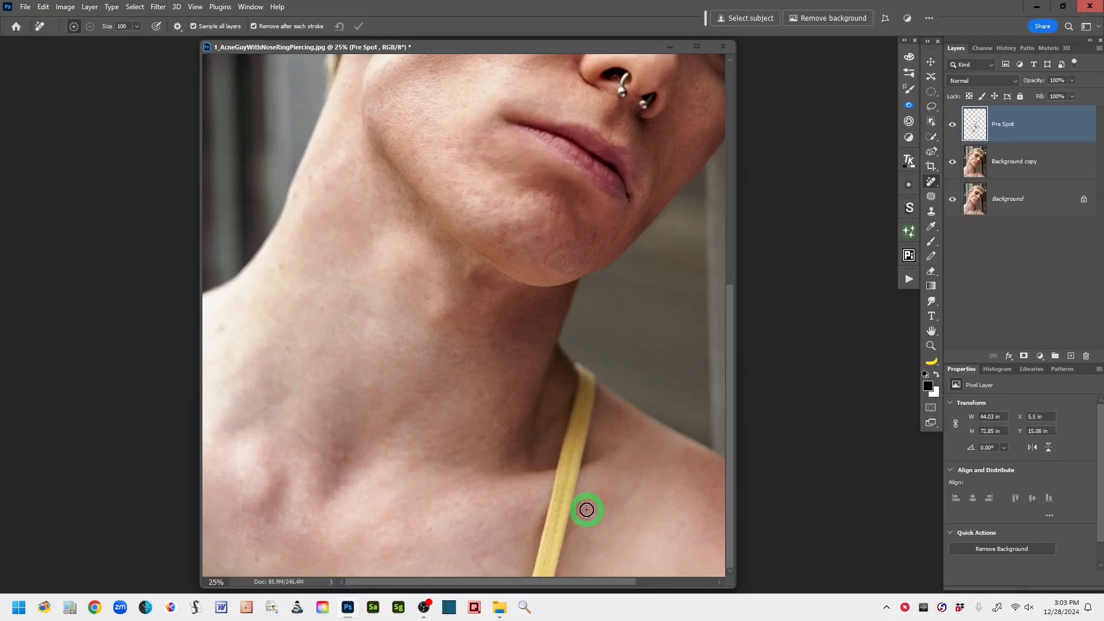
left_click(567, 517)
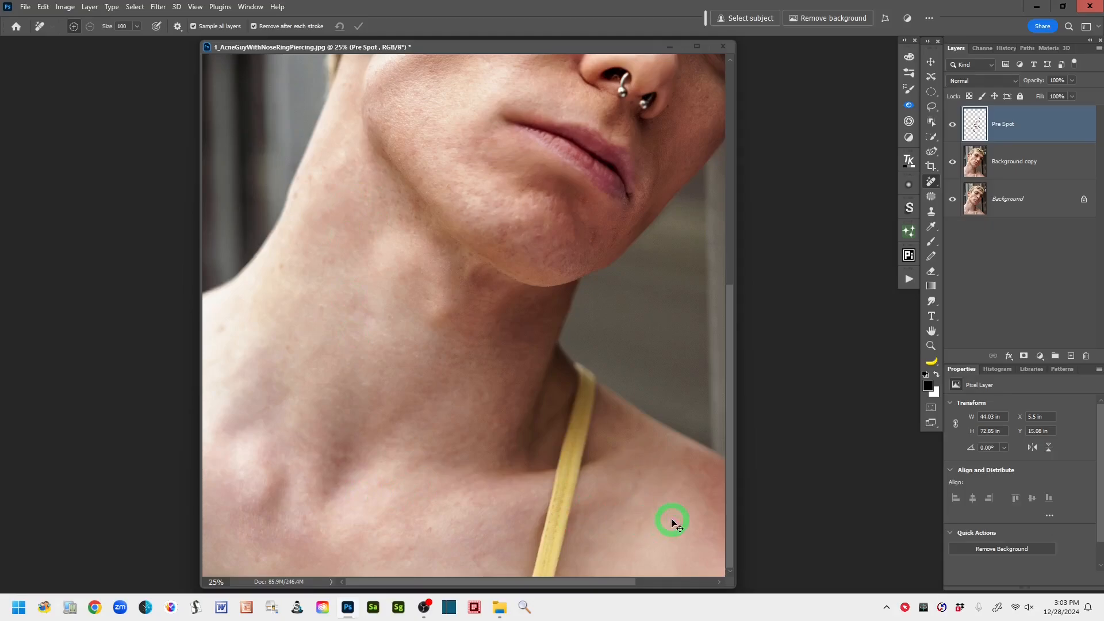
key("ctrl+minus")
key("ctrl+minus")
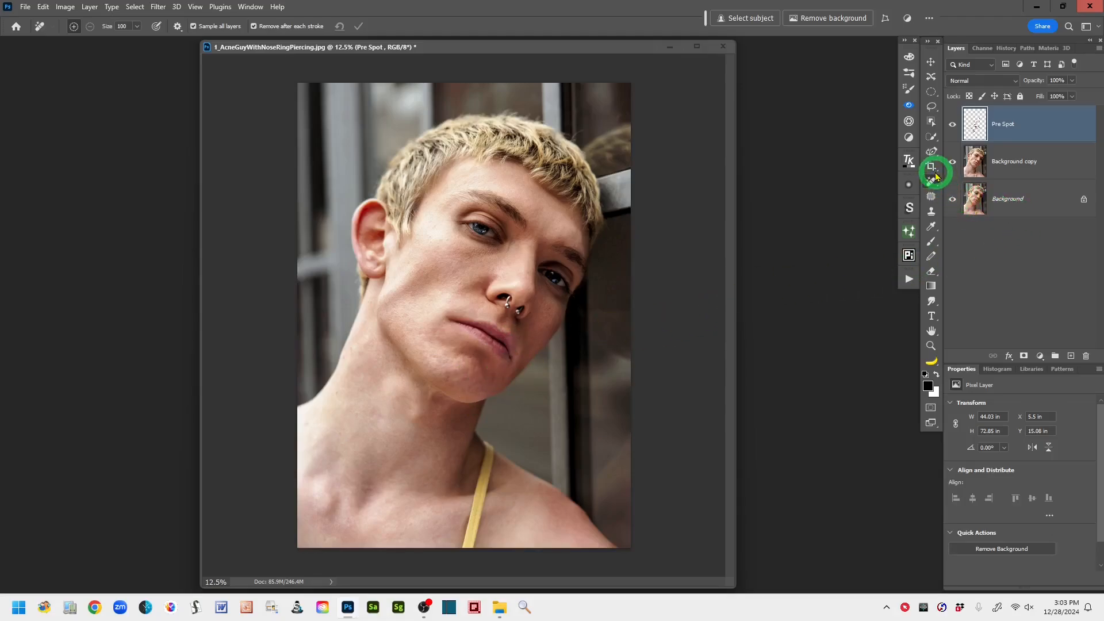
- Add a new layer above Pre Spot, stamp all visible layers into it and name it "stamp layer"
left_click(931, 106)
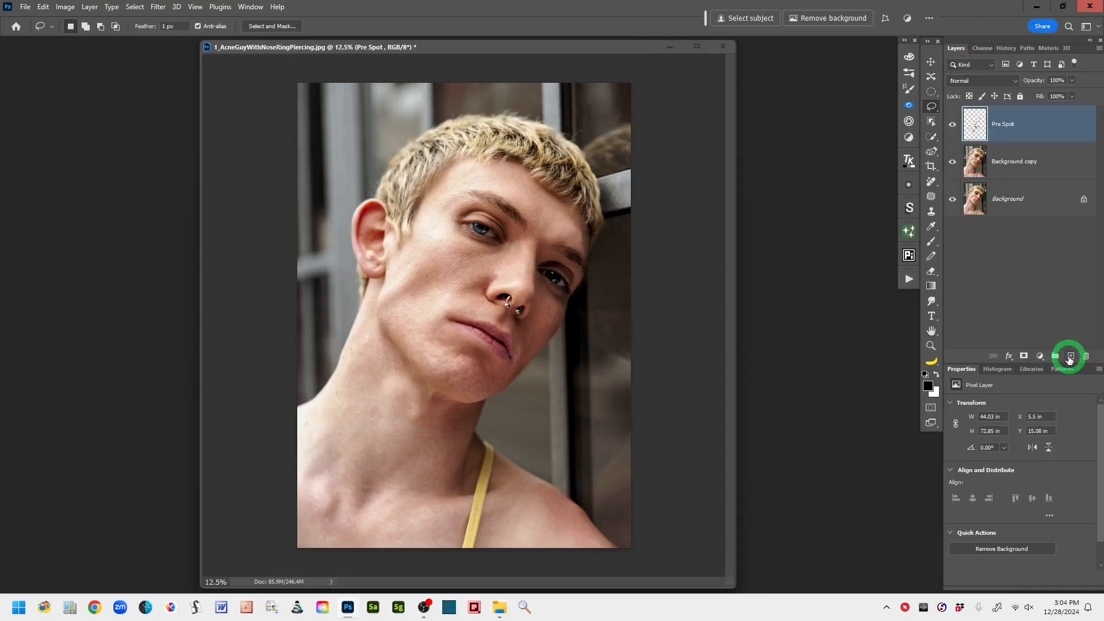
left_click(1070, 358)
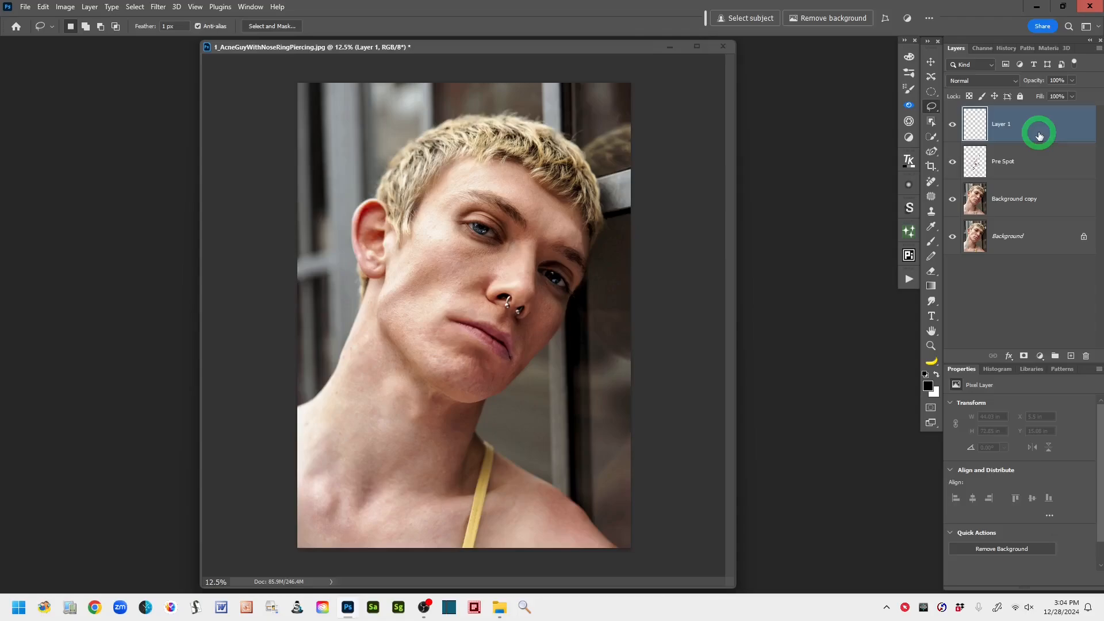
key("ctrl+shift+alt+e")
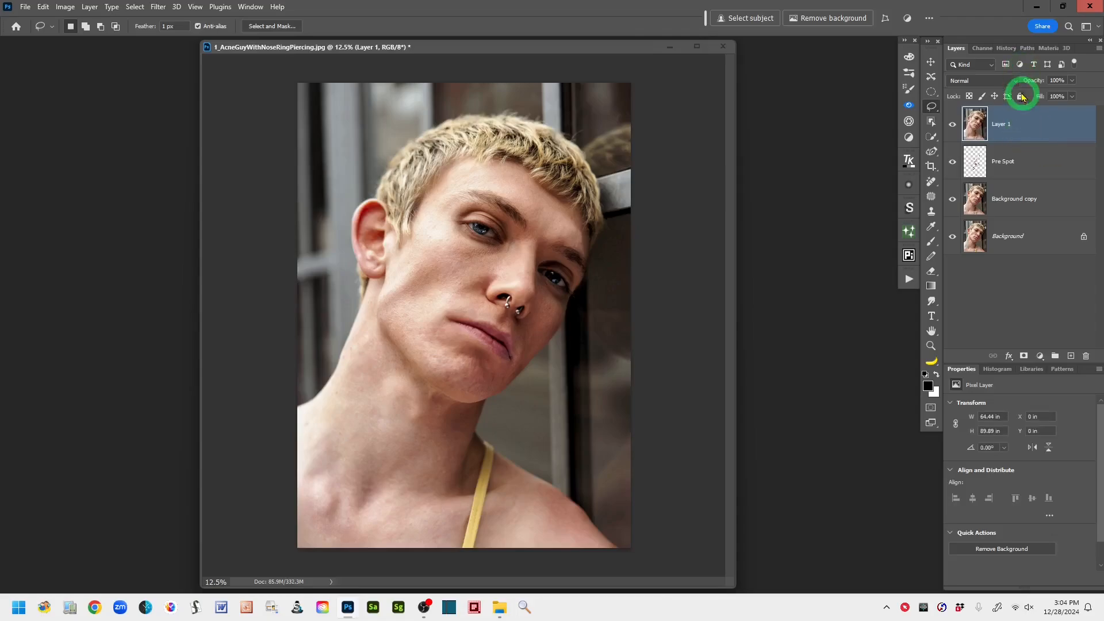
double_click(1001, 125)
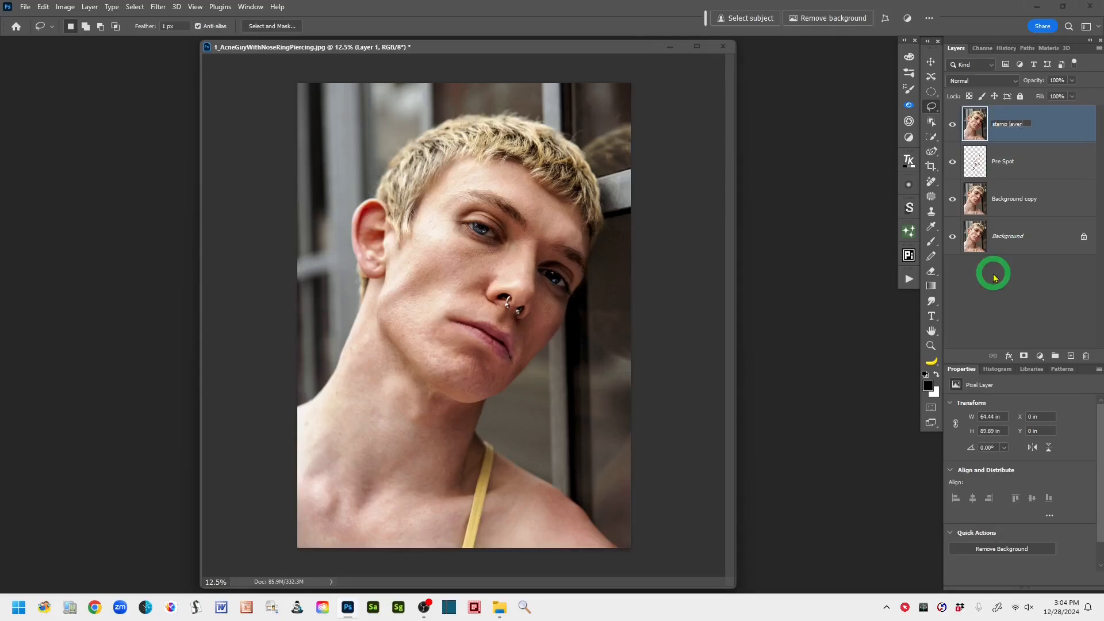
left_click(1064, 124)
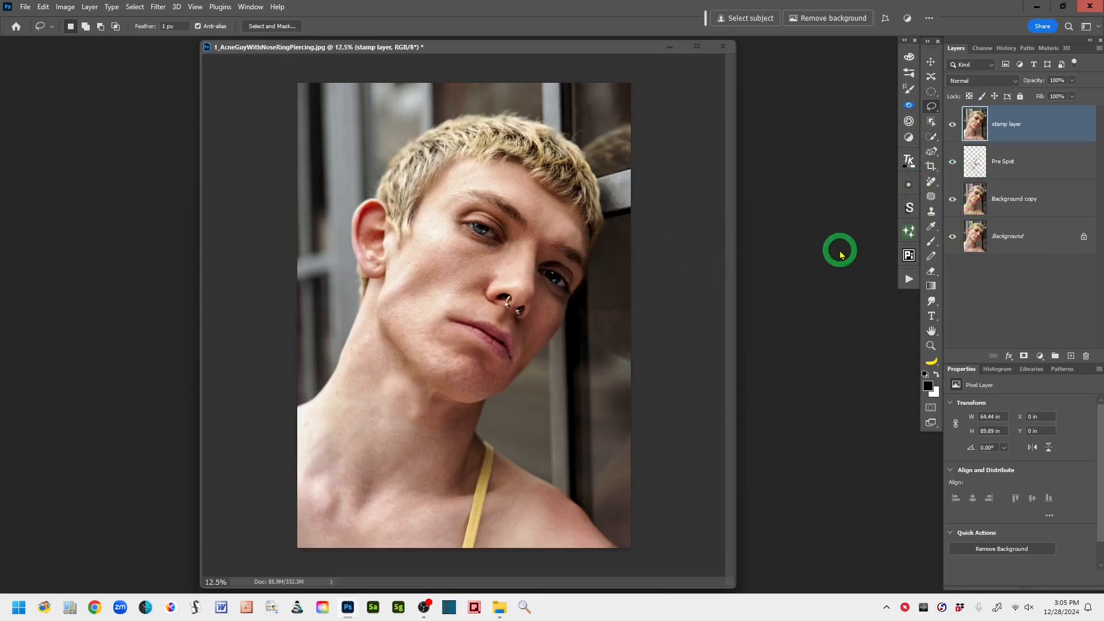
- Draw a freehand Lasso selection around the dark under-eye area beneath the eye nearest the ear
key("ctrl+plus")
key("ctrl+plus")
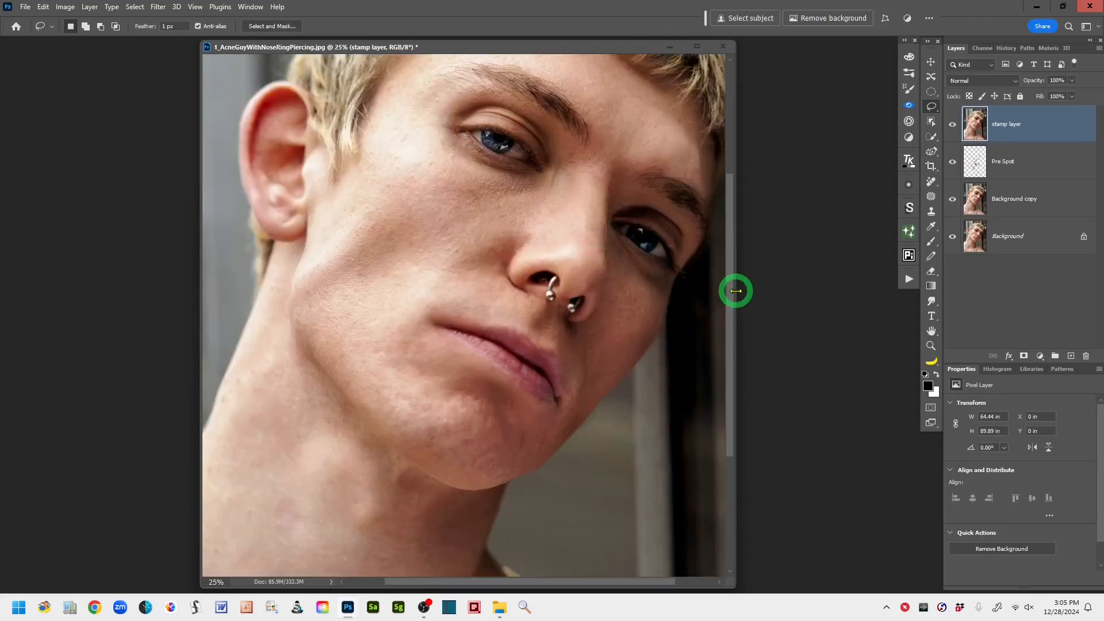
left_click_drag(732, 291, 803, 291)
left_click_drag(585, 249, 474, 297)
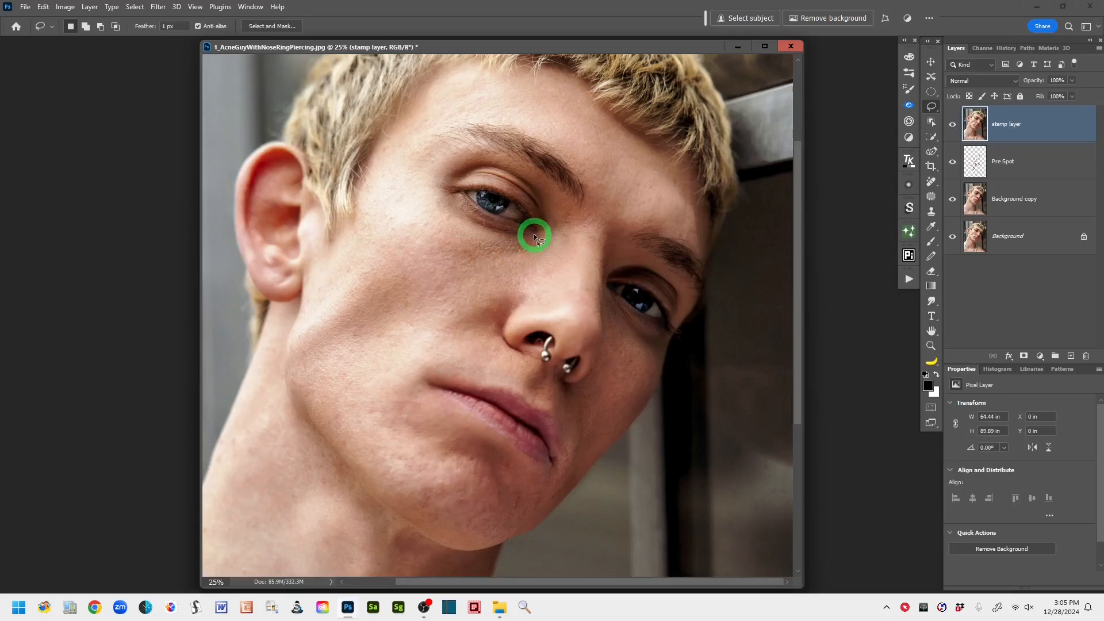
mouse_move(510, 229)
left_mouse_down()
mouse_move(437, 184)
mouse_move(414, 238)
left_mouse_up()
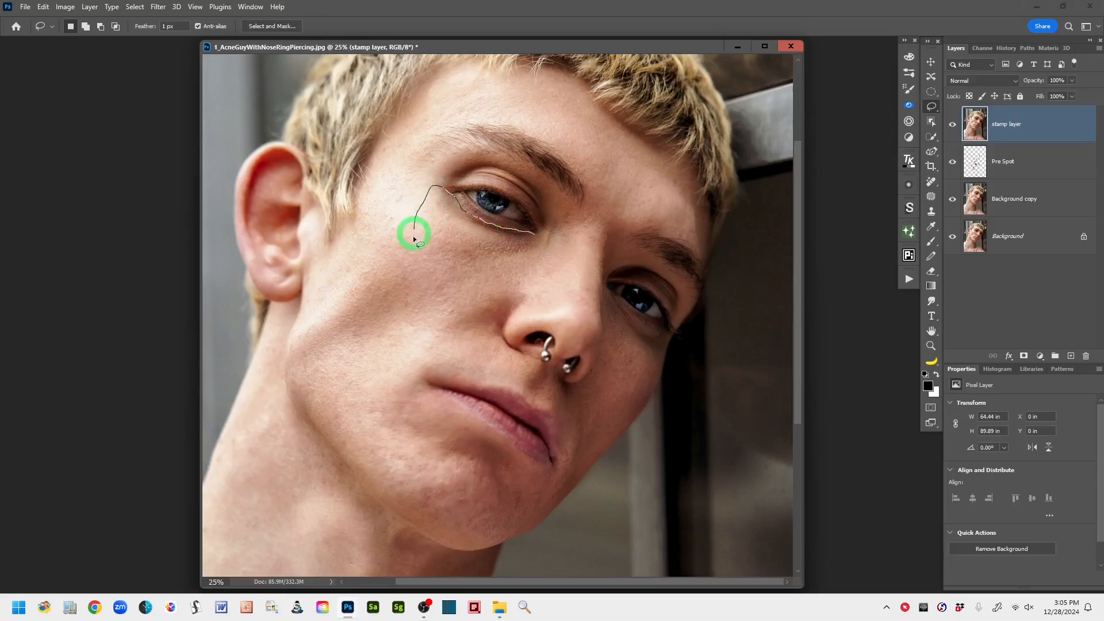
mouse_move(442, 286)
left_mouse_down()
mouse_move(506, 286)
mouse_move(545, 257)
mouse_move(543, 232)
left_mouse_up()
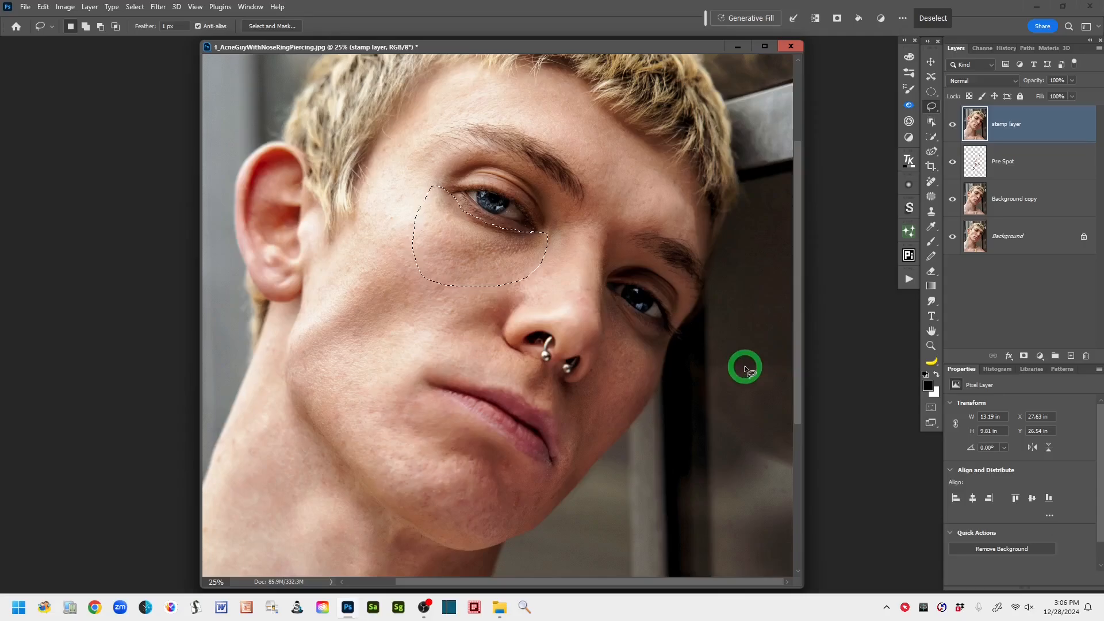
- Soften the under-eye selection's edge in Quick Mask mode with a Gaussian Blur of 30.4 pixels, and return to the selection
key("q")
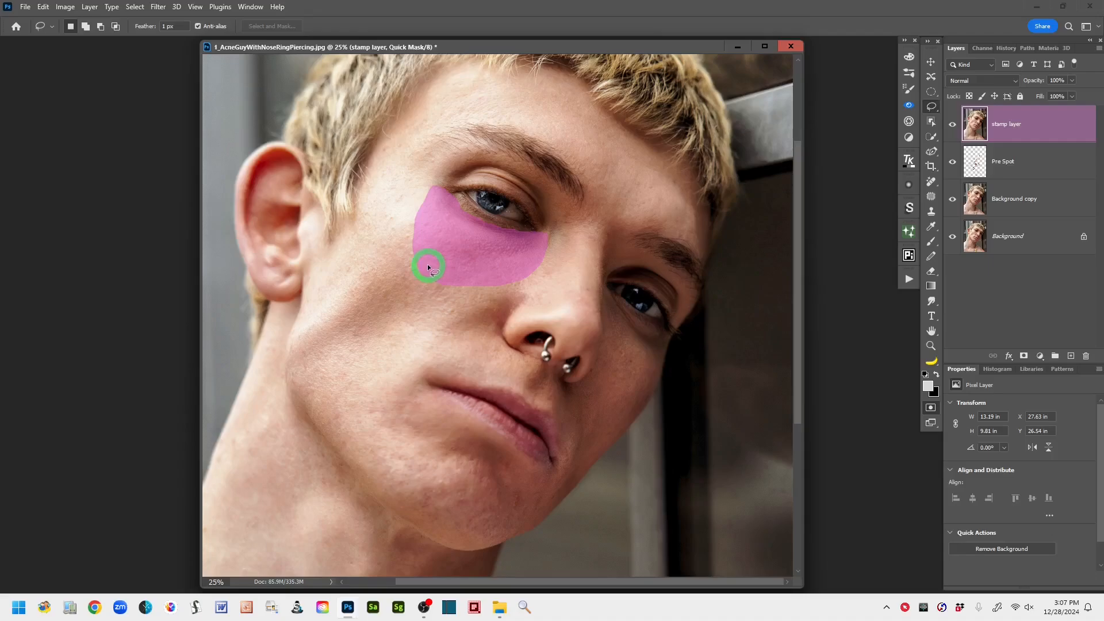
left_click(159, 8)
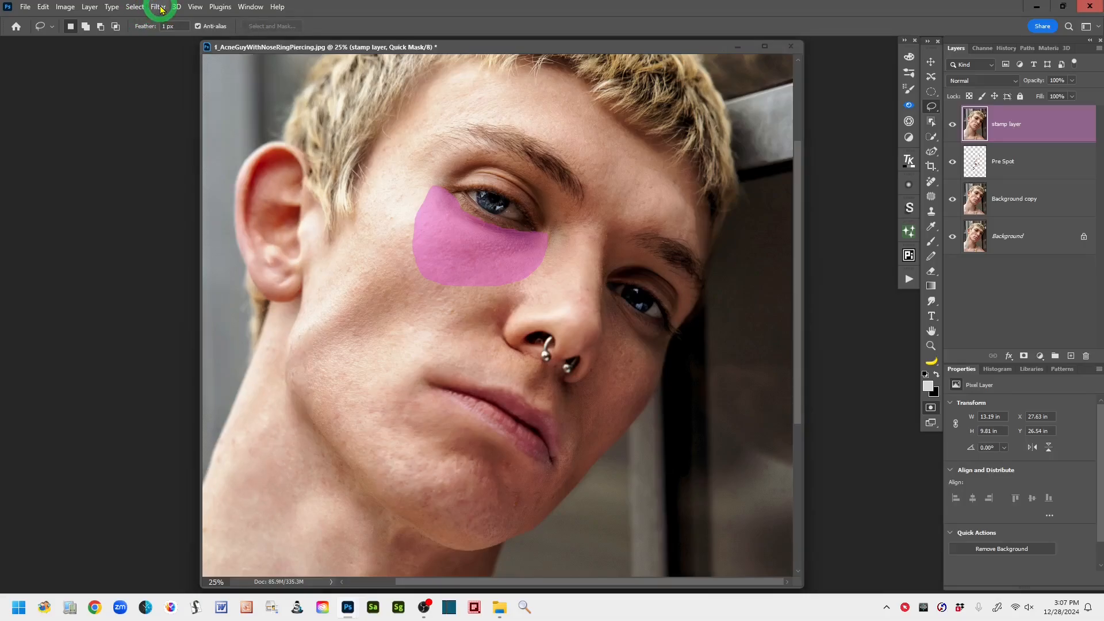
mouse_move(173, 178)
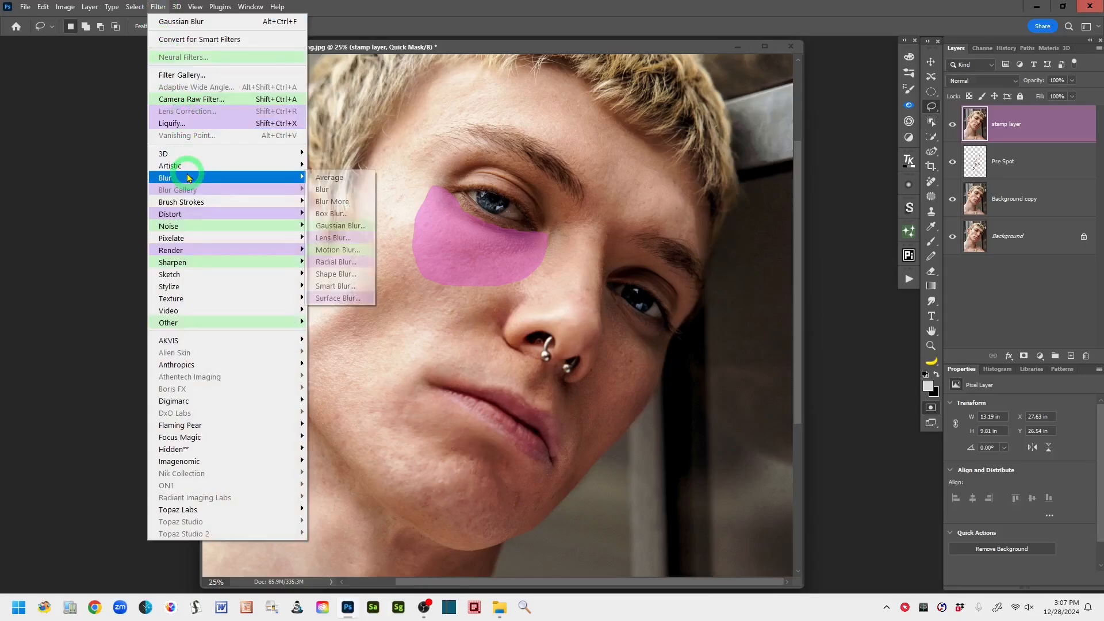
left_click(361, 226)
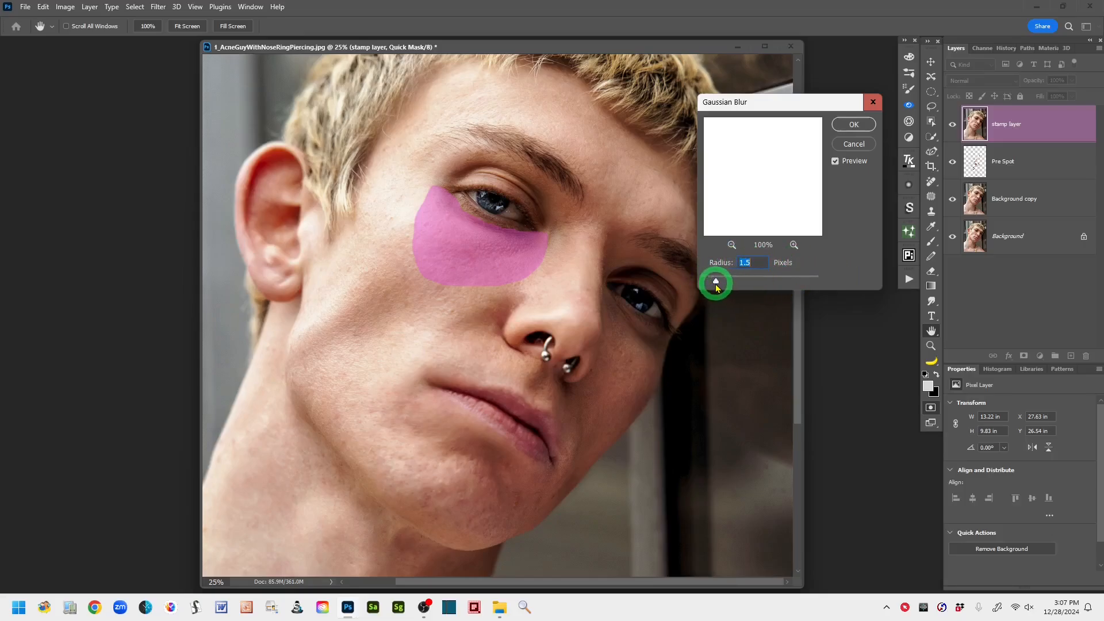
left_click_drag(716, 283, 744, 282)
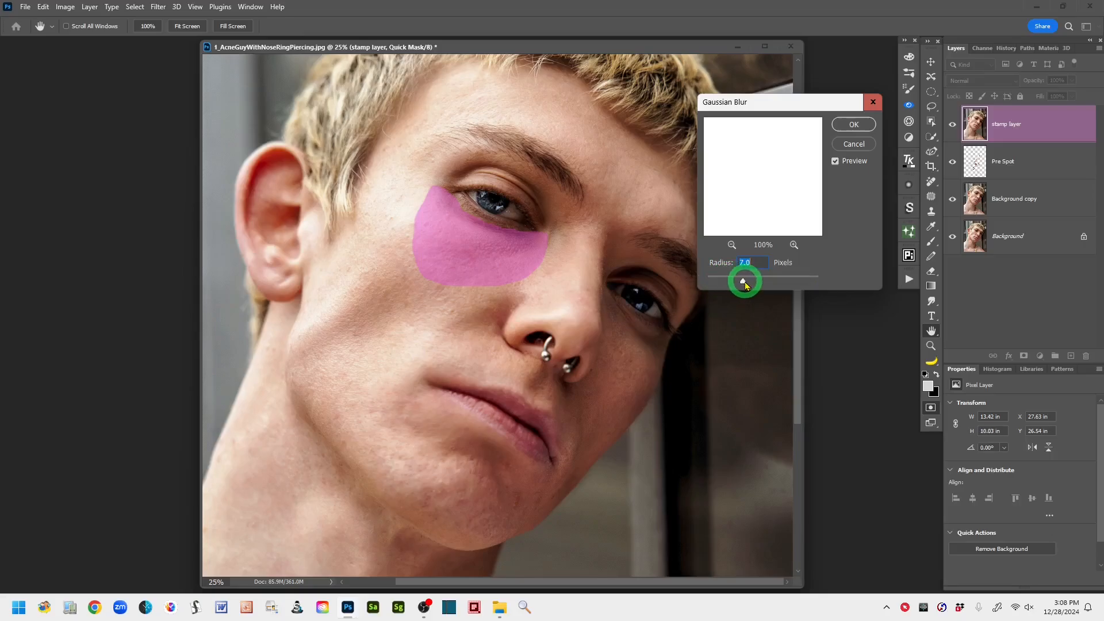
left_click_drag(745, 284, 754, 283)
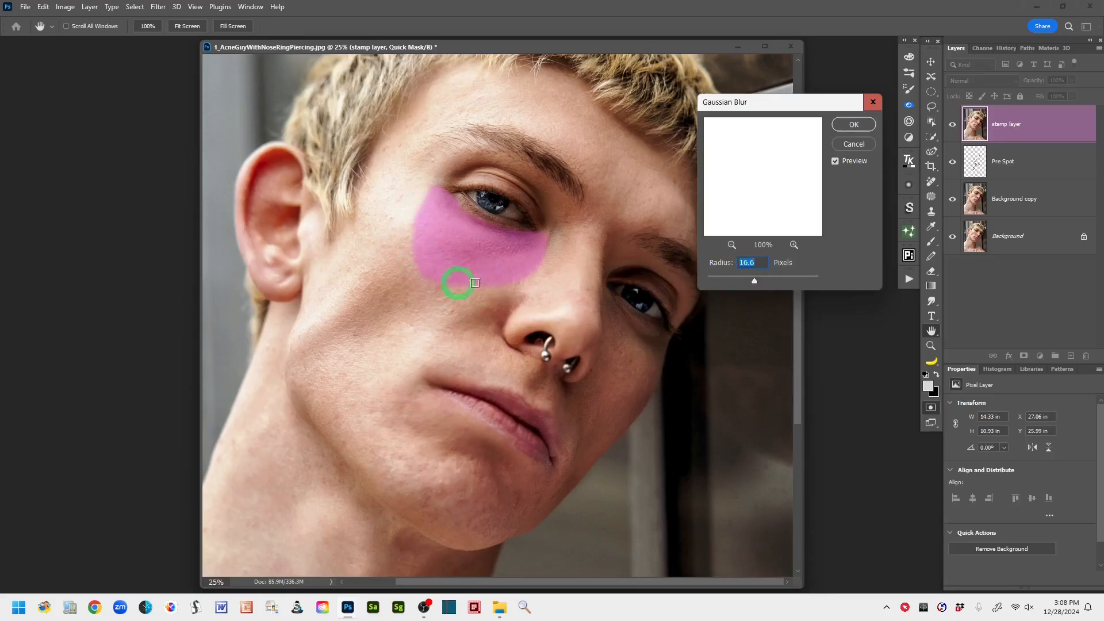
mouse_move(754, 285)
left_mouse_down()
mouse_move(770, 284)
mouse_move(758, 286)
left_mouse_up()
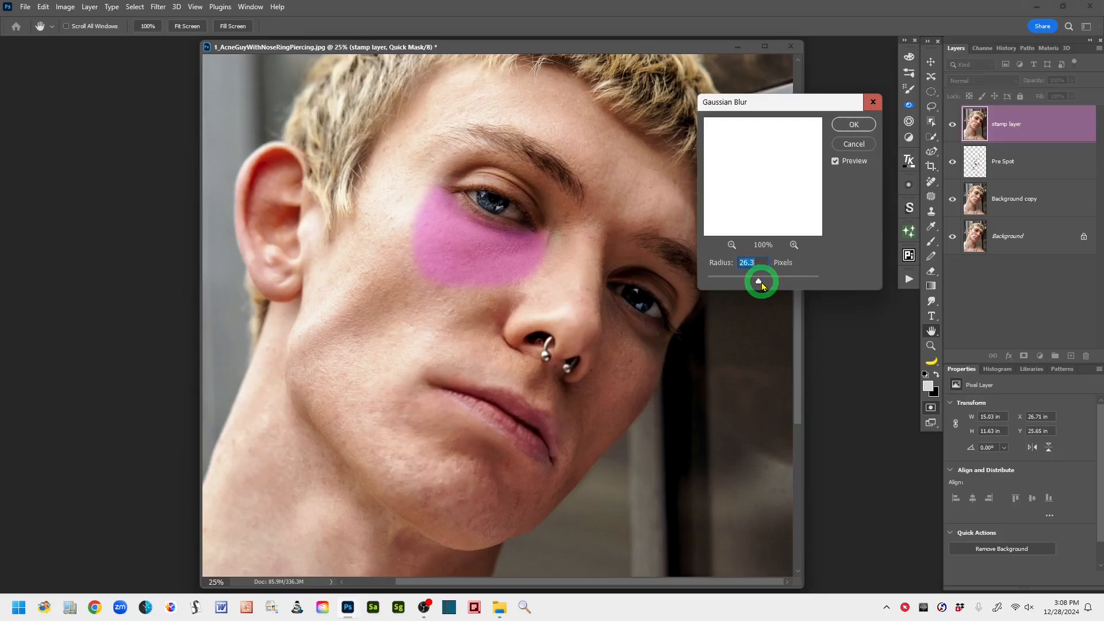
left_click_drag(759, 282, 760, 282)
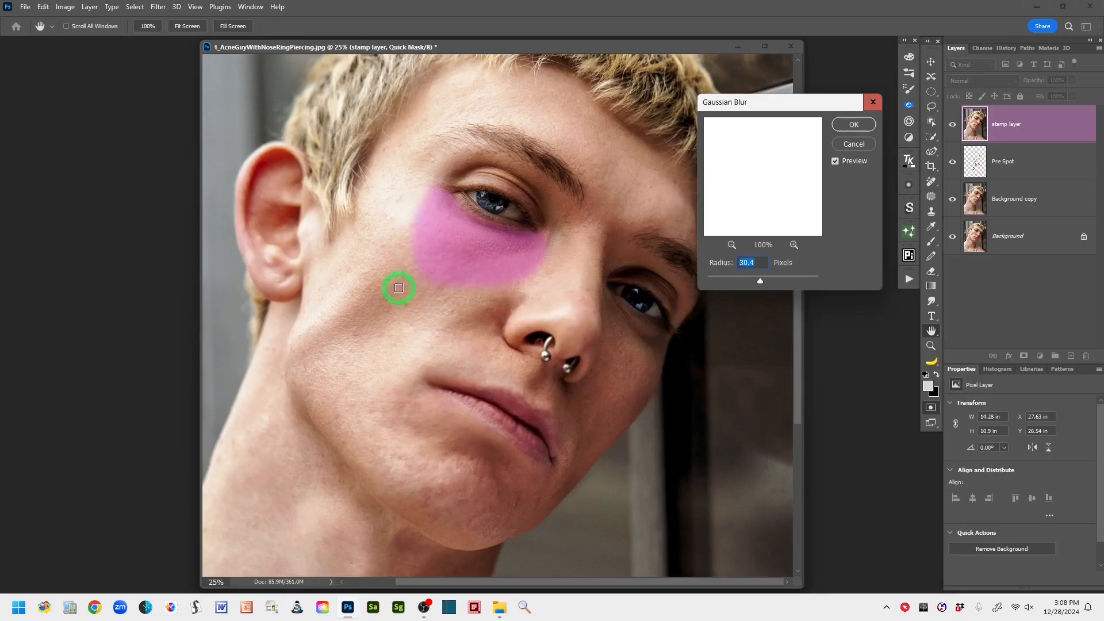
left_click(854, 125)
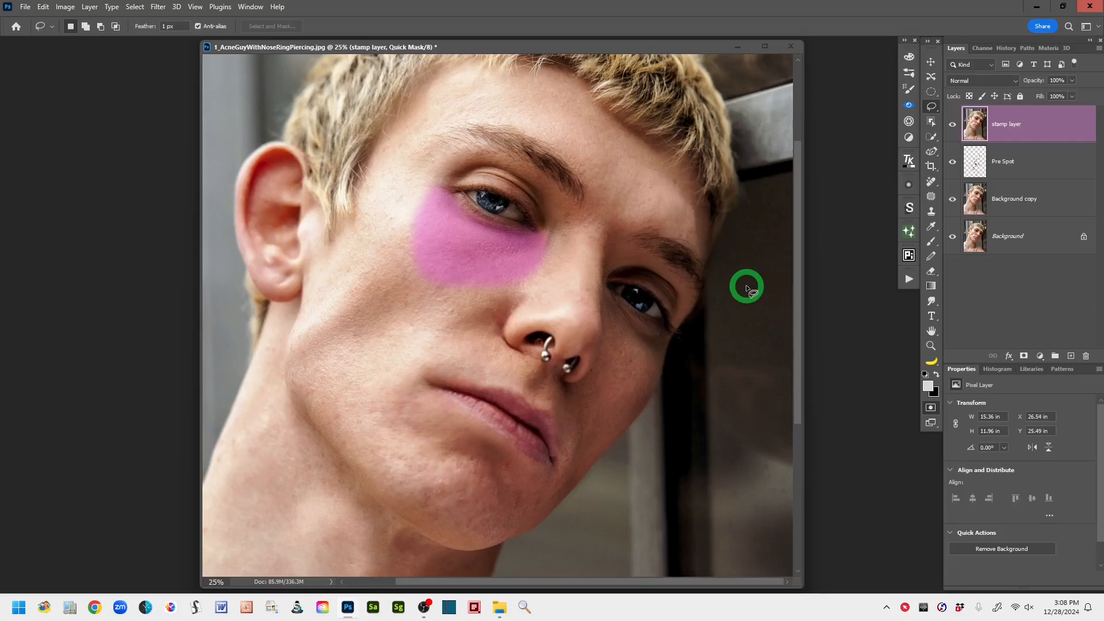
key("q")
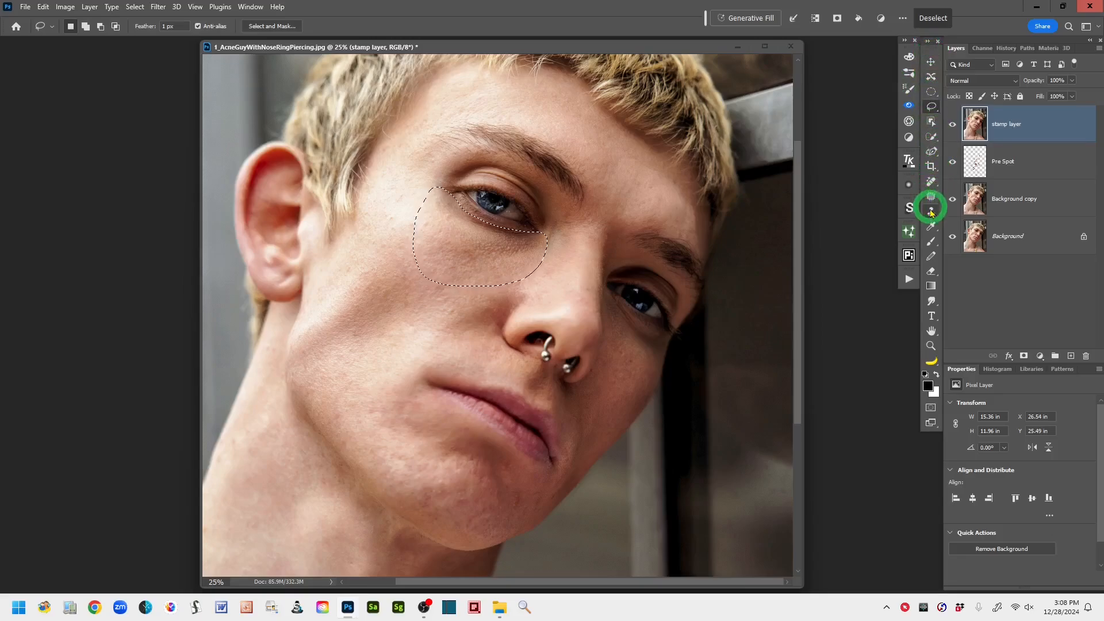
- Activate the Brush tool with a soft round tip at 0% hardness and set its blending mode to Screen
left_click(932, 244)
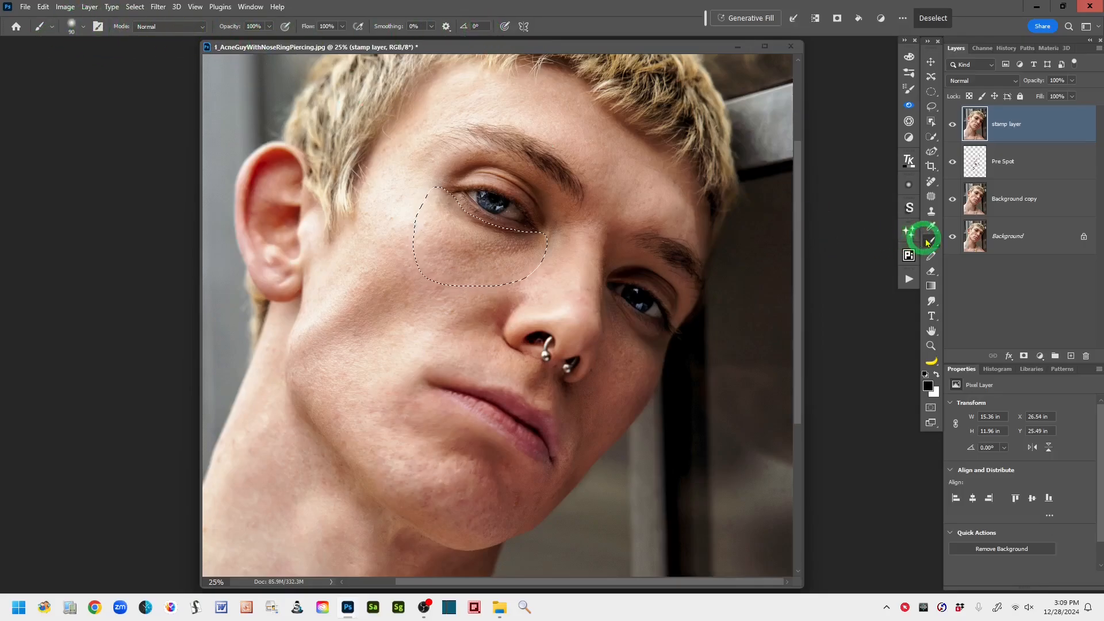
left_click(83, 29)
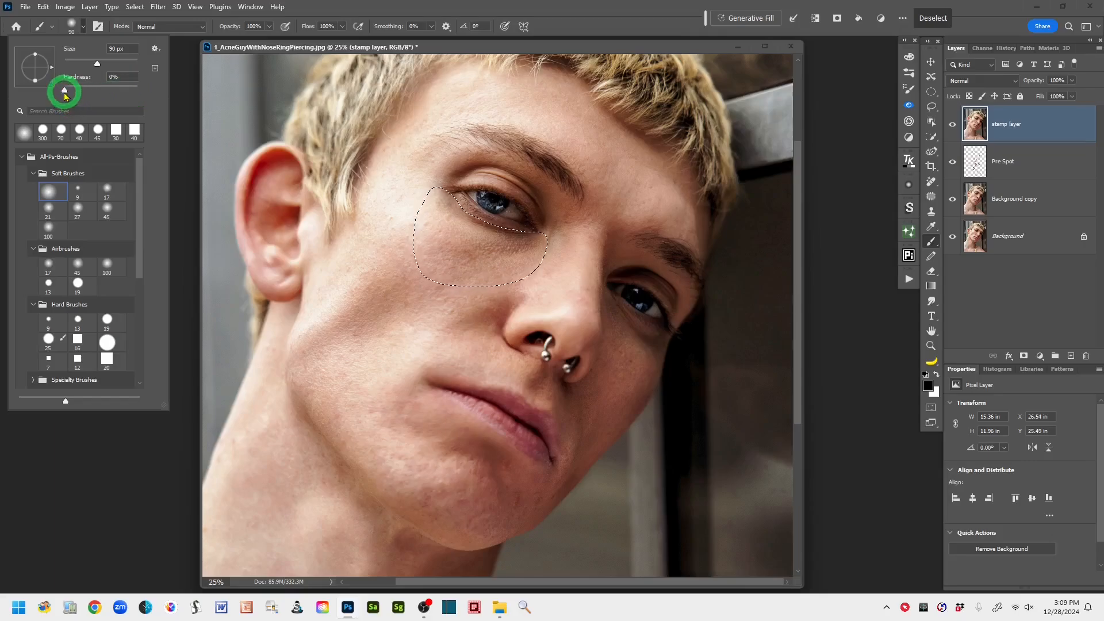
left_click(327, 11)
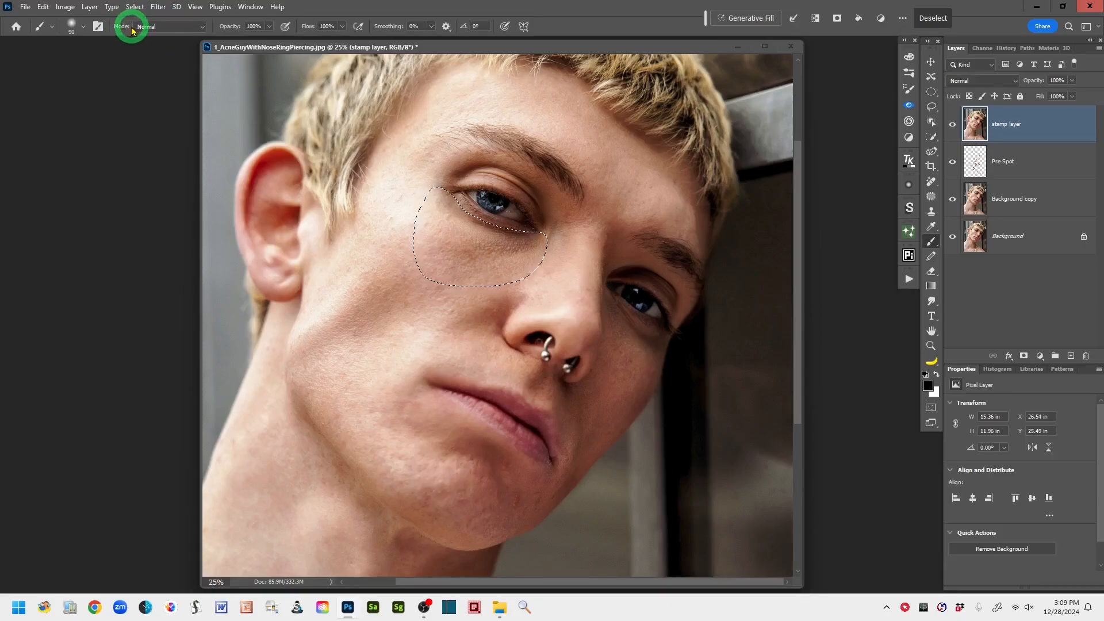
left_click(200, 28)
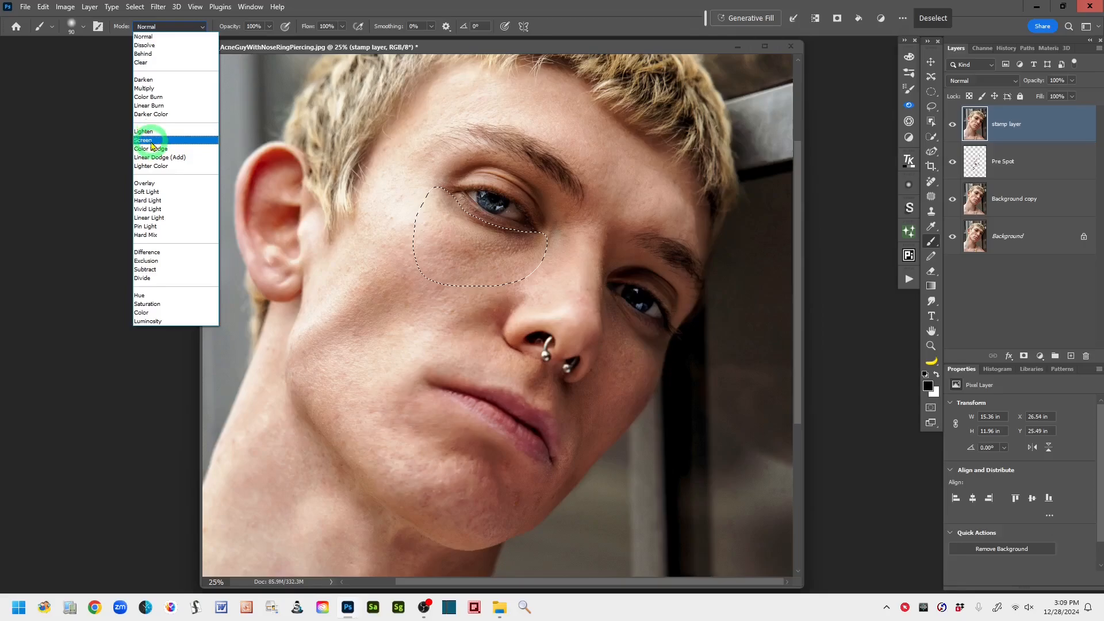
left_click(153, 140)
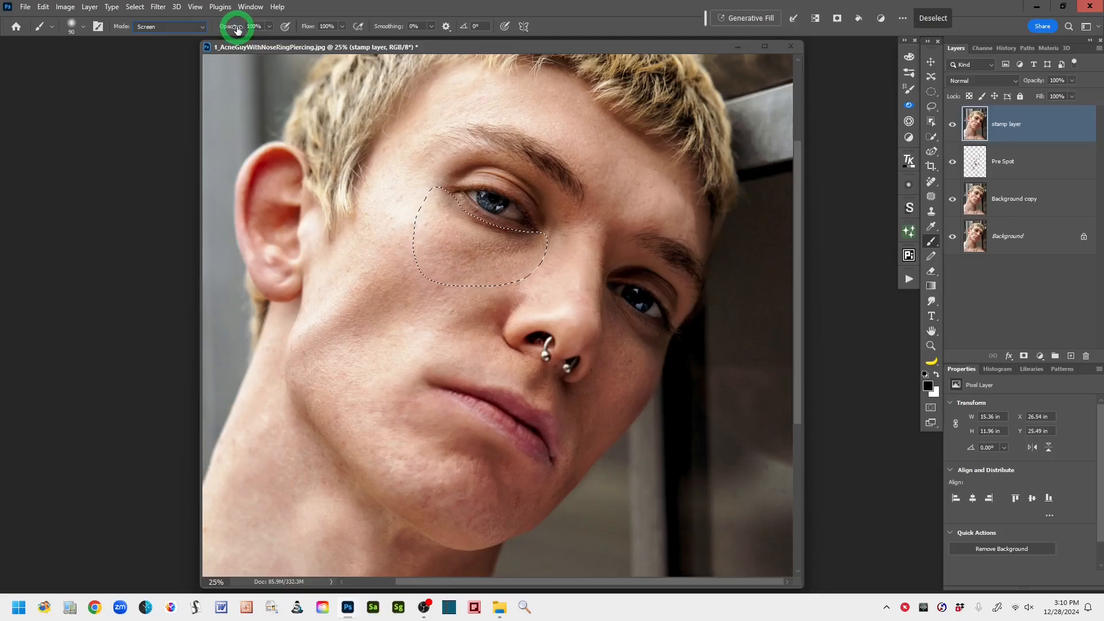
- Set the brush's opacity to 40% and its flow to 9%
left_click_drag(237, 28, 203, 30)
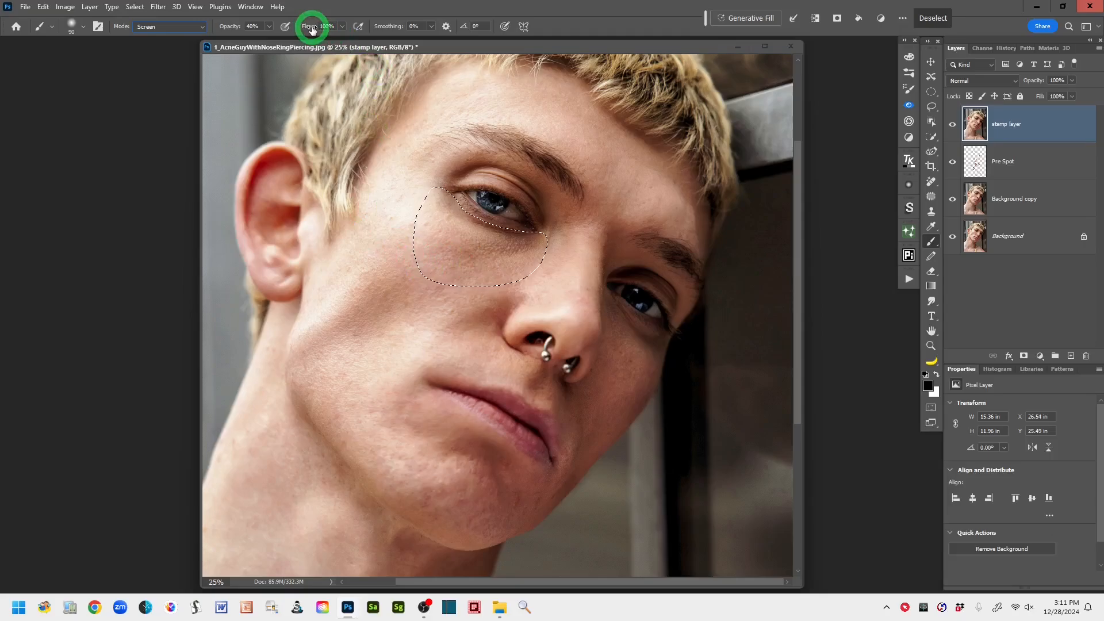
left_click_drag(313, 29, 259, 29)
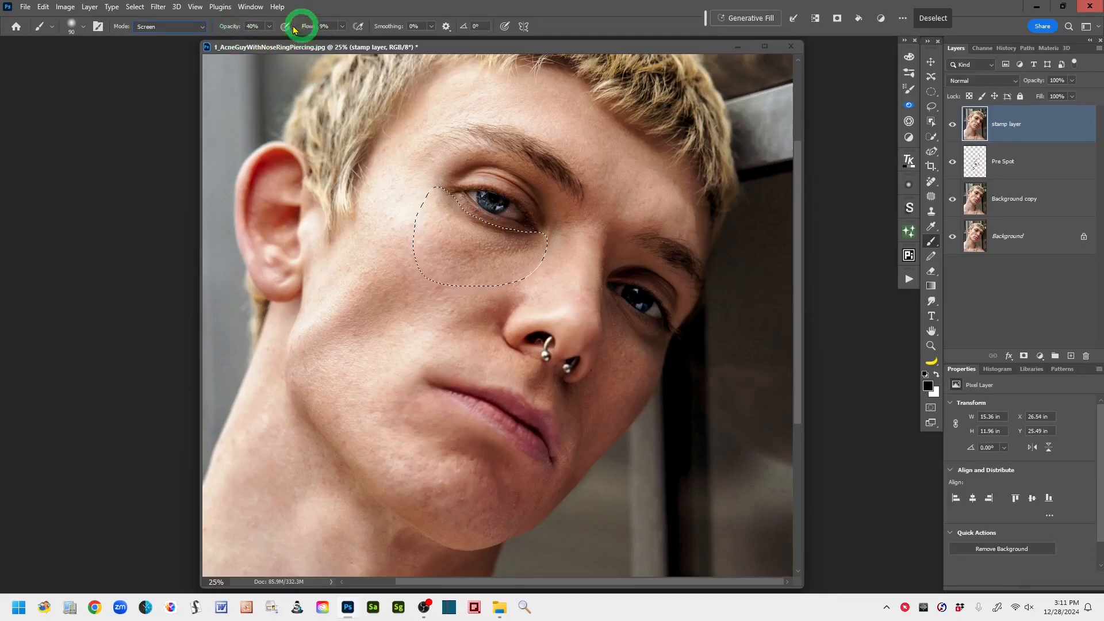
left_click(342, 27)
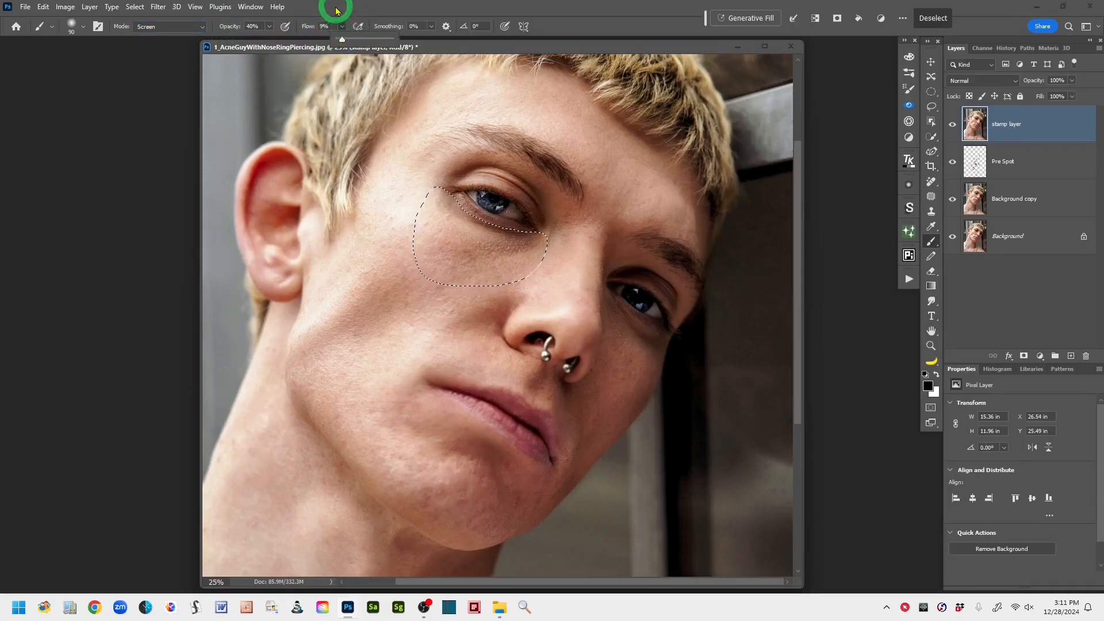
left_click(336, 8)
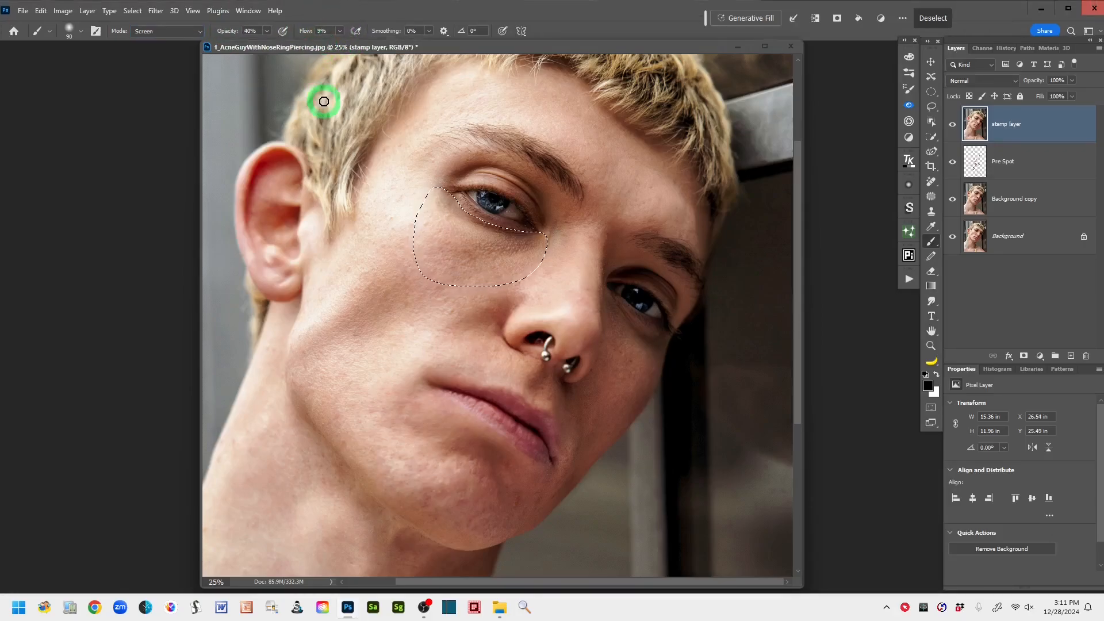
- Repeatedly sample lighter skin tones around the eye nearest the ear and paint them over the dark skin inside the under-eye selection
left_click(1064, 9)
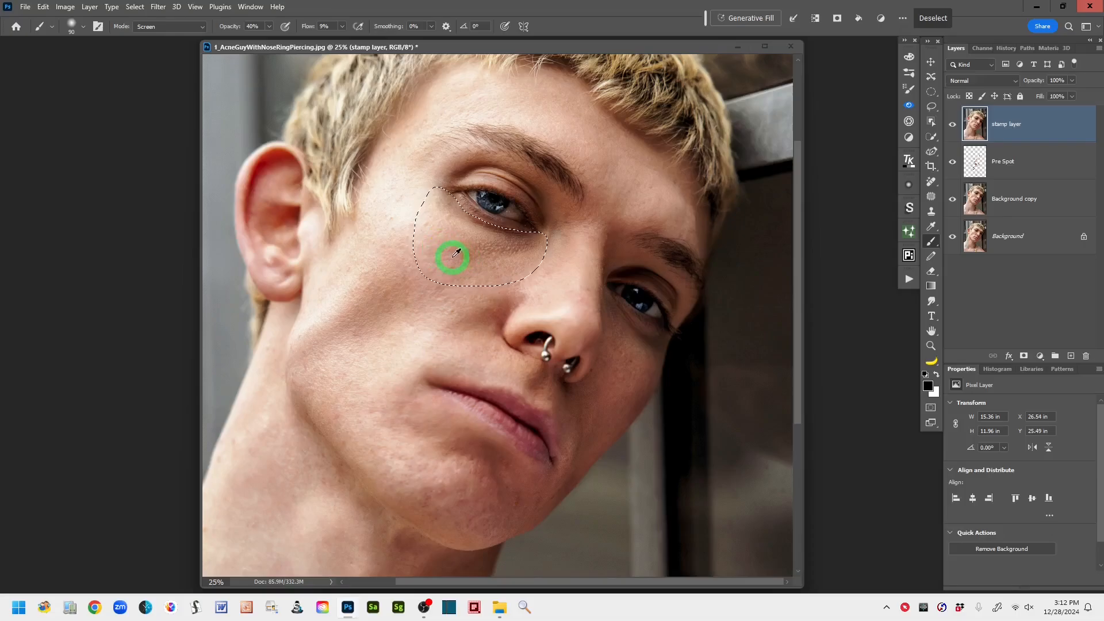
left_click(459, 222, "alt")
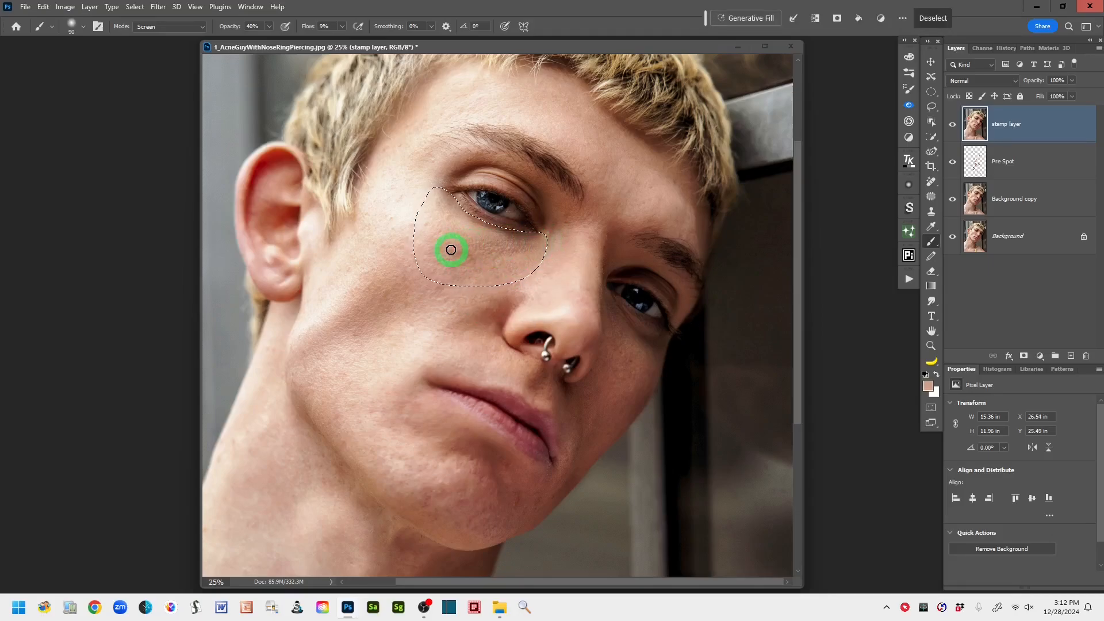
left_click(517, 268, "alt")
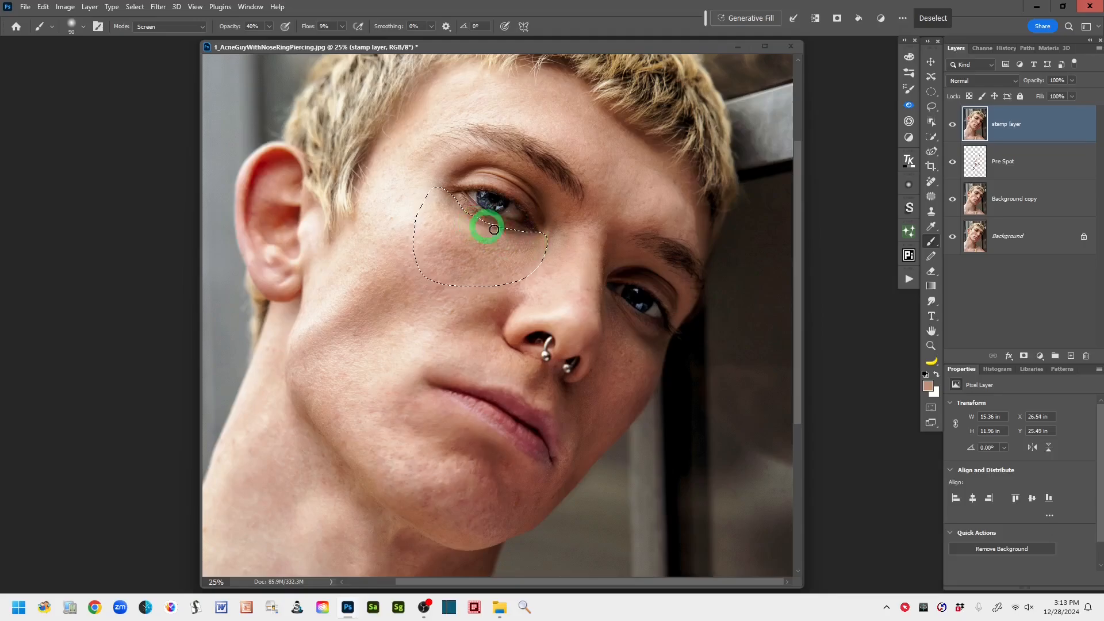
left_click(448, 212, "alt")
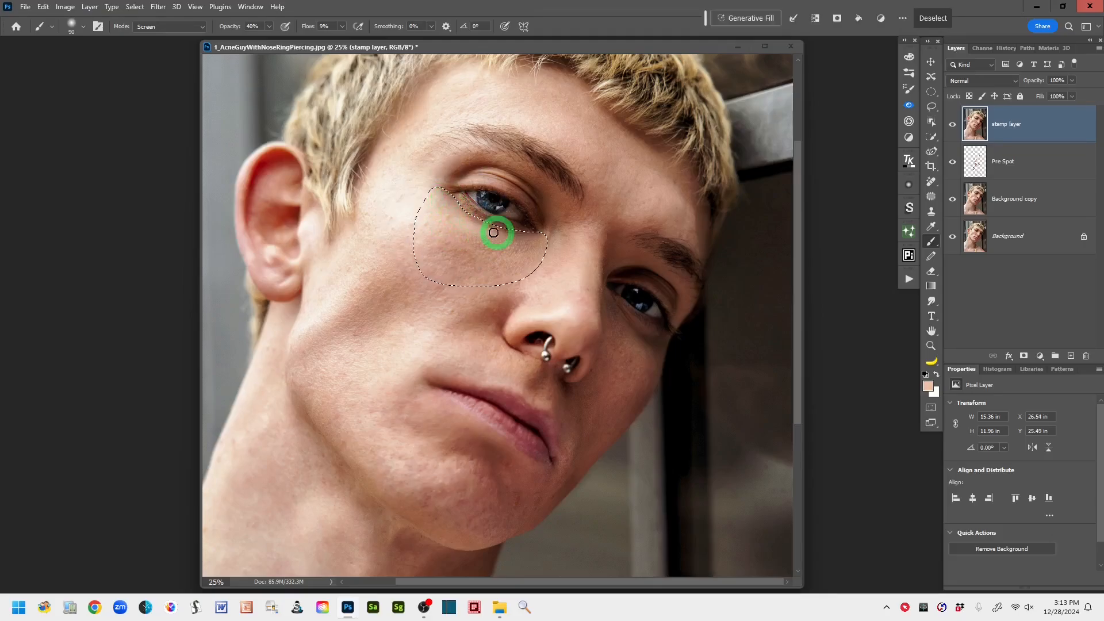
left_click(481, 246, "alt")
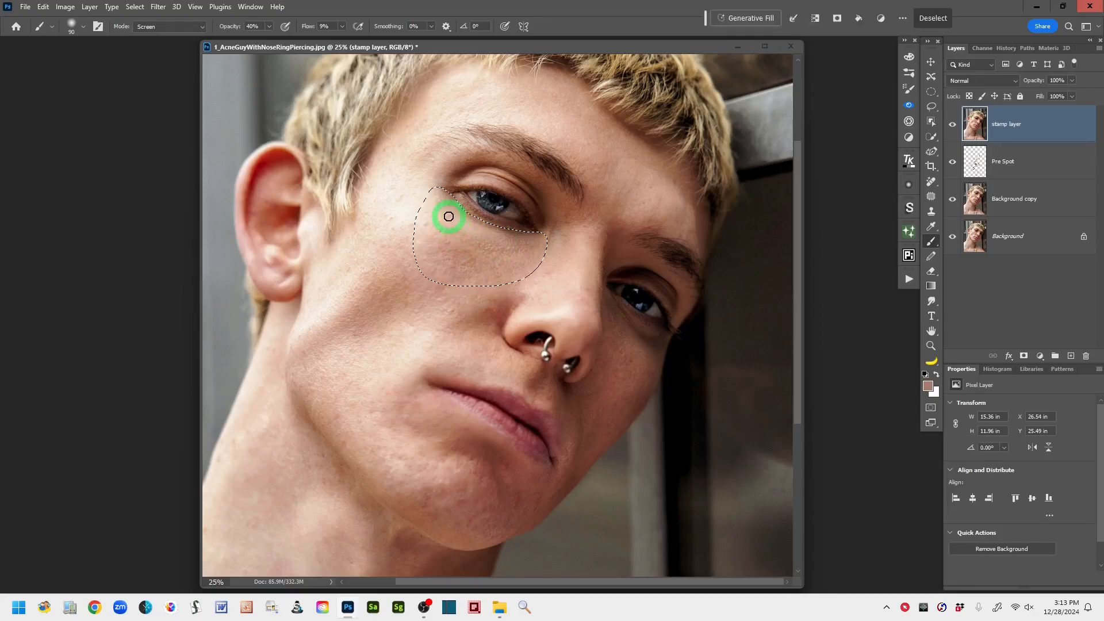
left_click(486, 248, "alt")
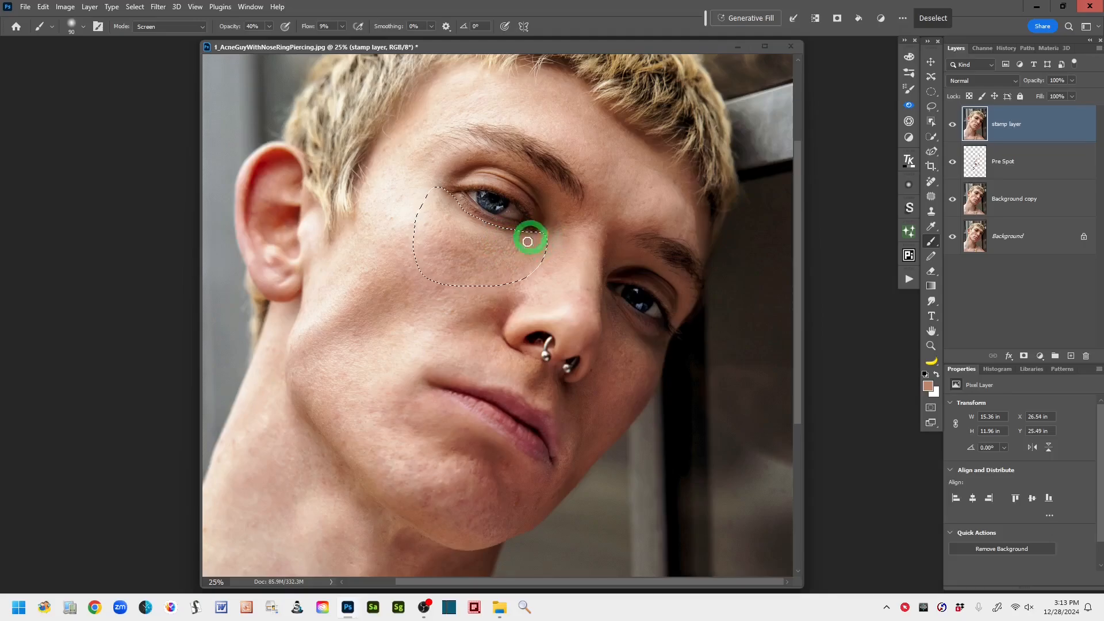
left_click(517, 246, "alt")
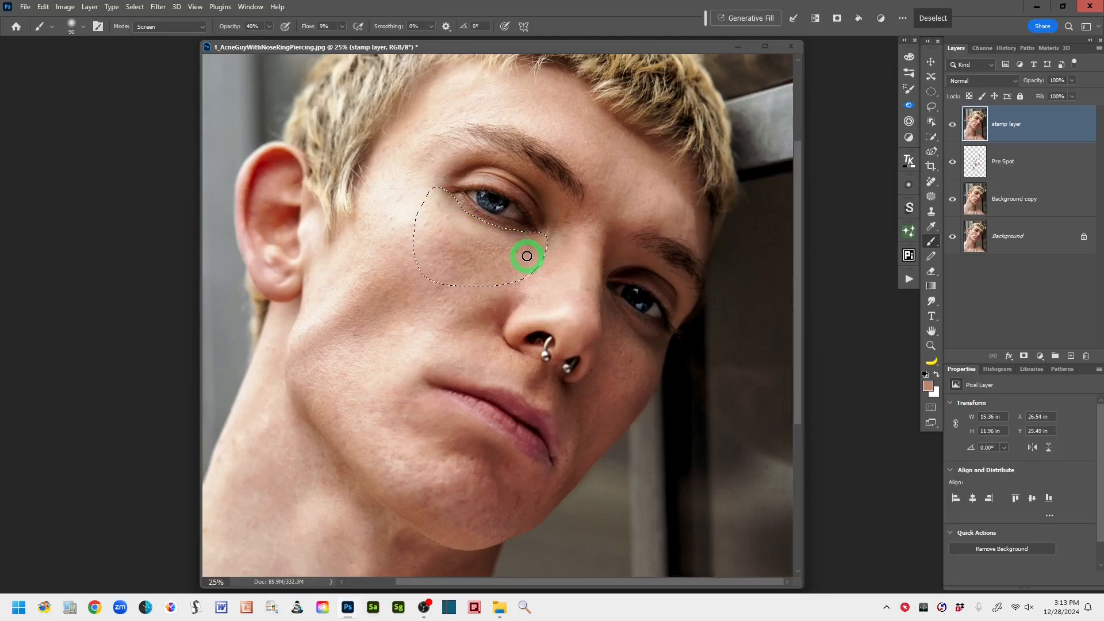
left_click_drag(509, 242, 522, 254)
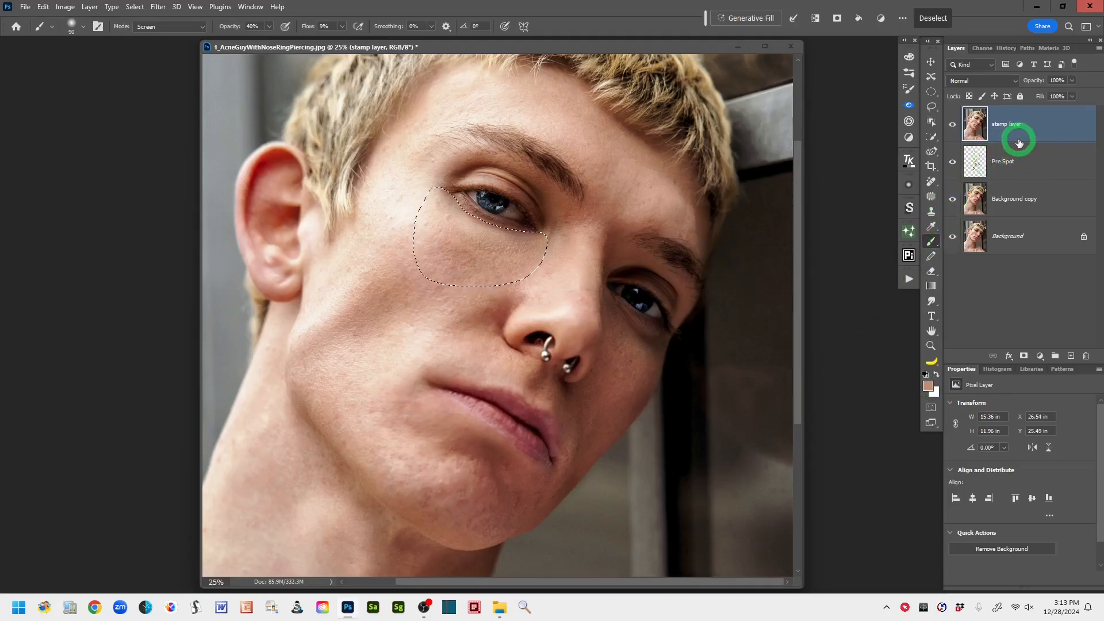
- Rename the stamp layer to "Rt eye" and clear the under-eye selection
double_click(1002, 125)
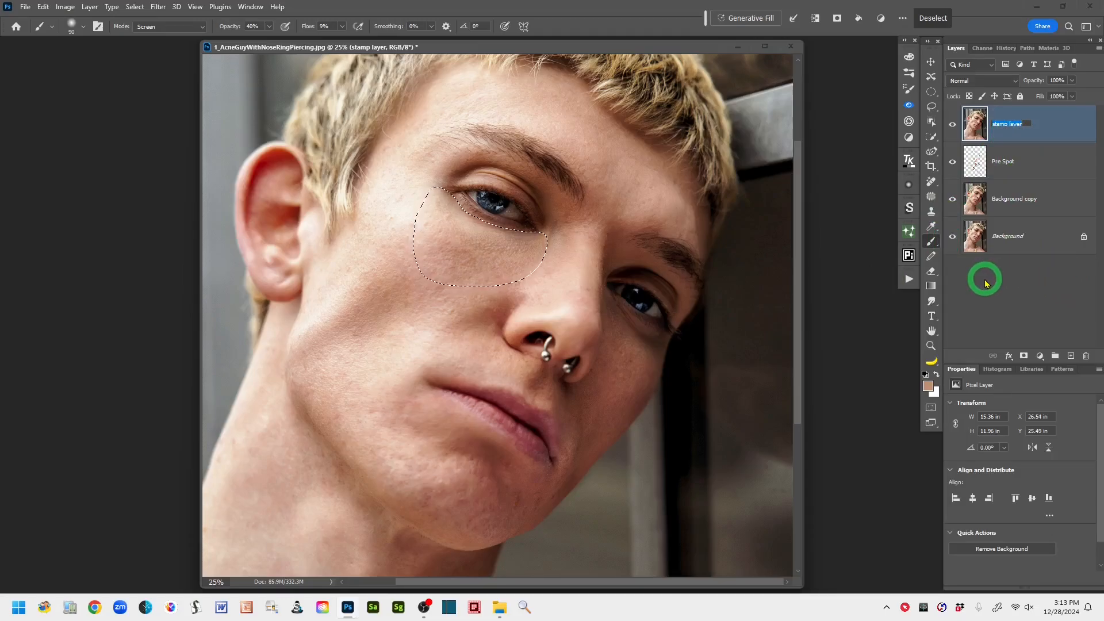
type("Rt eye")
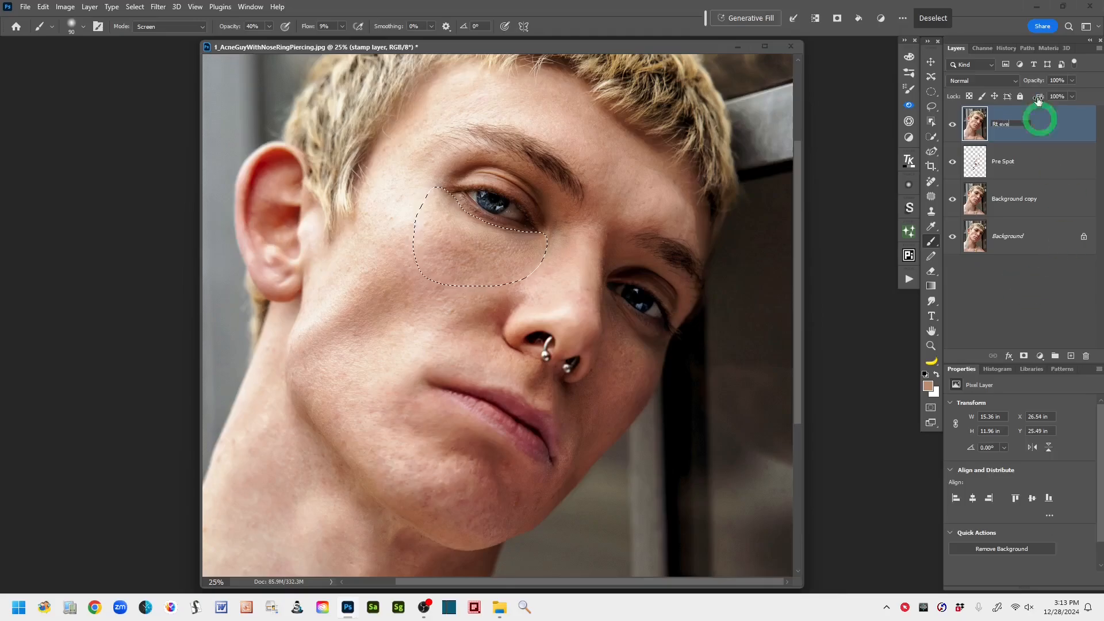
left_click(1068, 118)
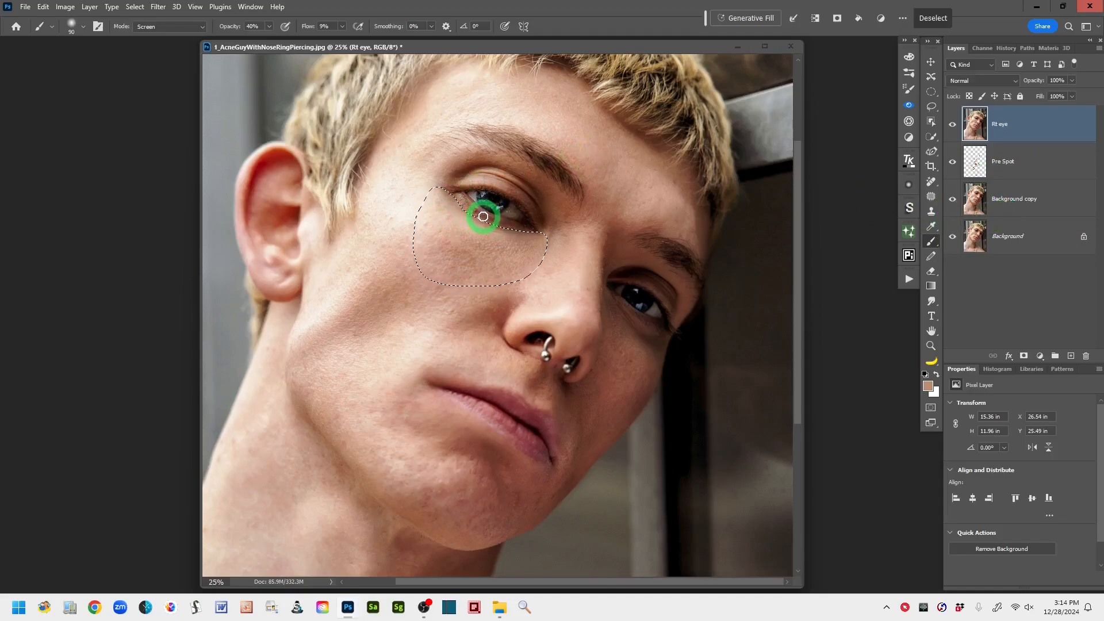
key("ctrl+d")
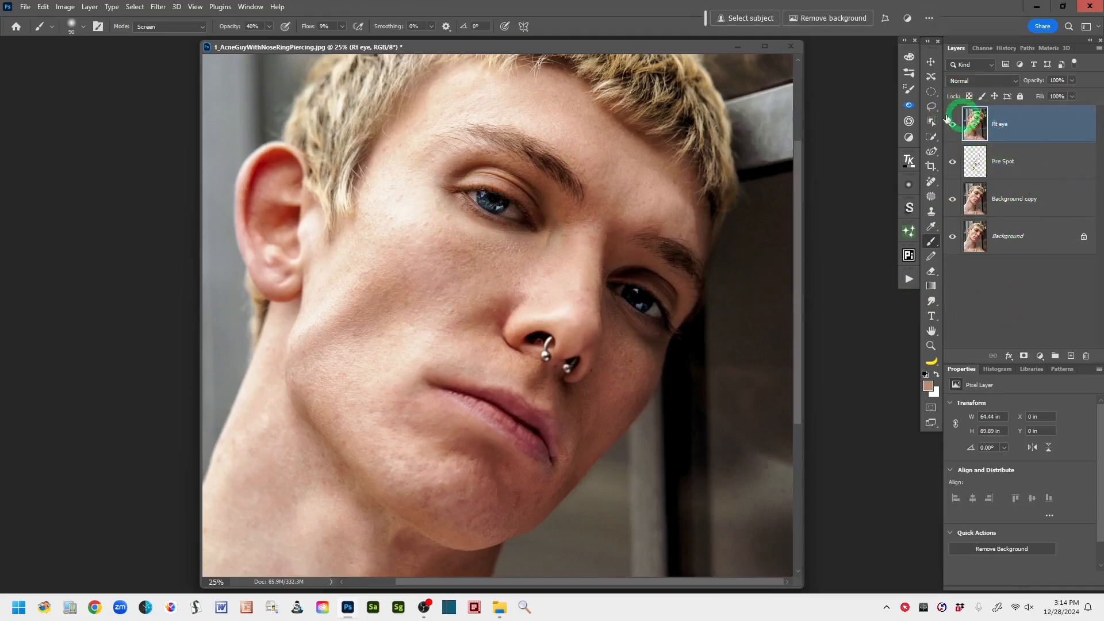
left_click_drag(662, 303, 671, 286)
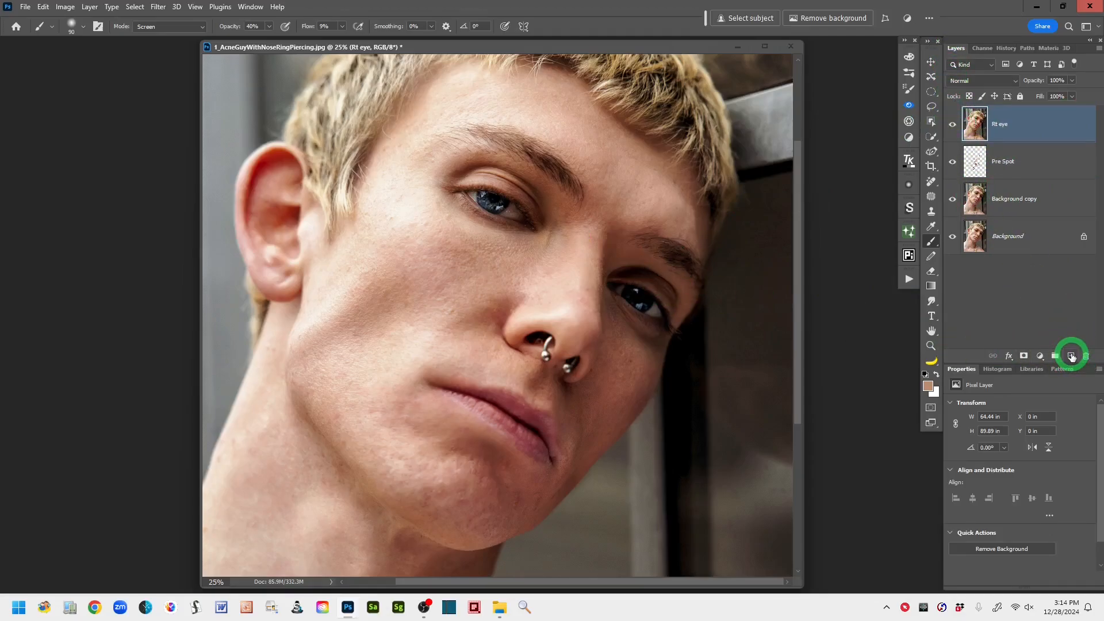
- Add a new layer named "Left eye" above the Rt eye layer and stamp all visible layers onto it
left_click(1071, 358)
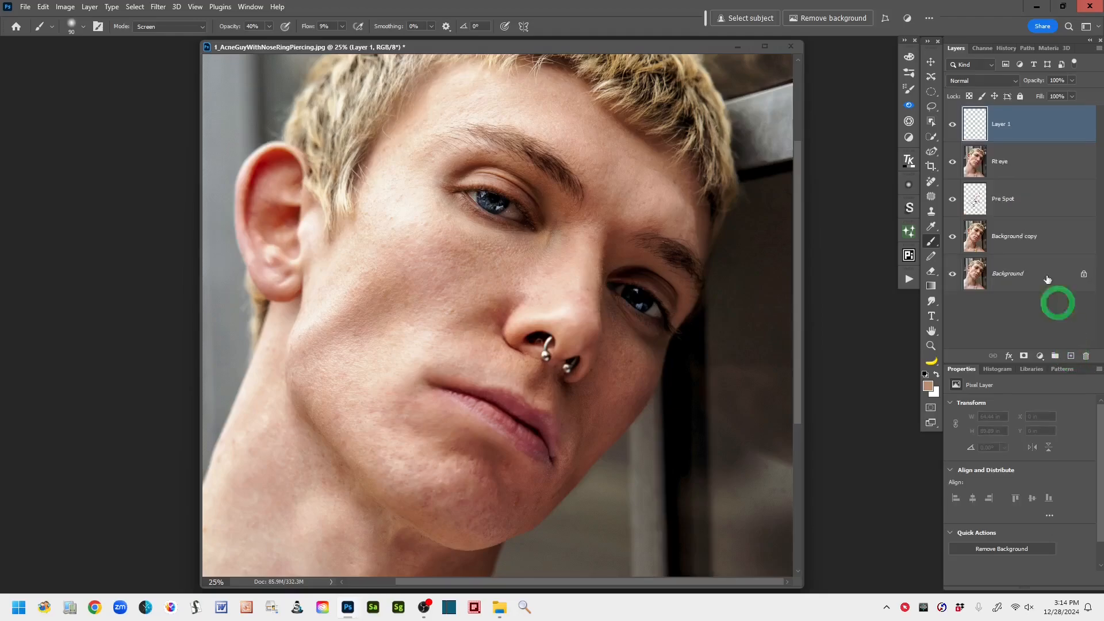
double_click(1001, 124)
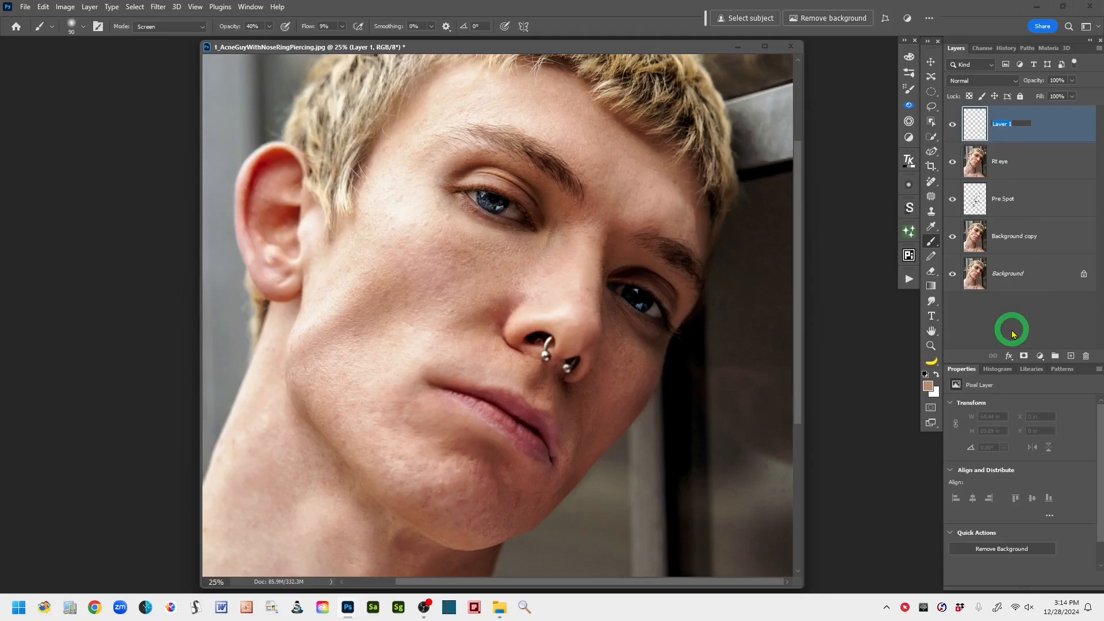
type("Left eye")
left_click(1048, 129)
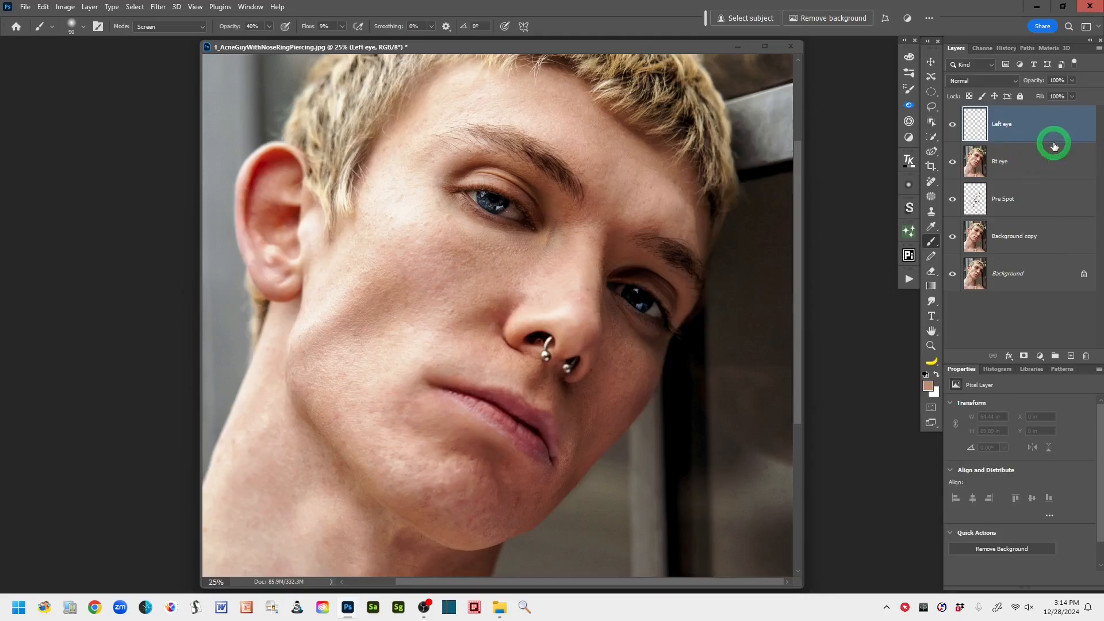
left_click_drag(1054, 146, 1054, 146)
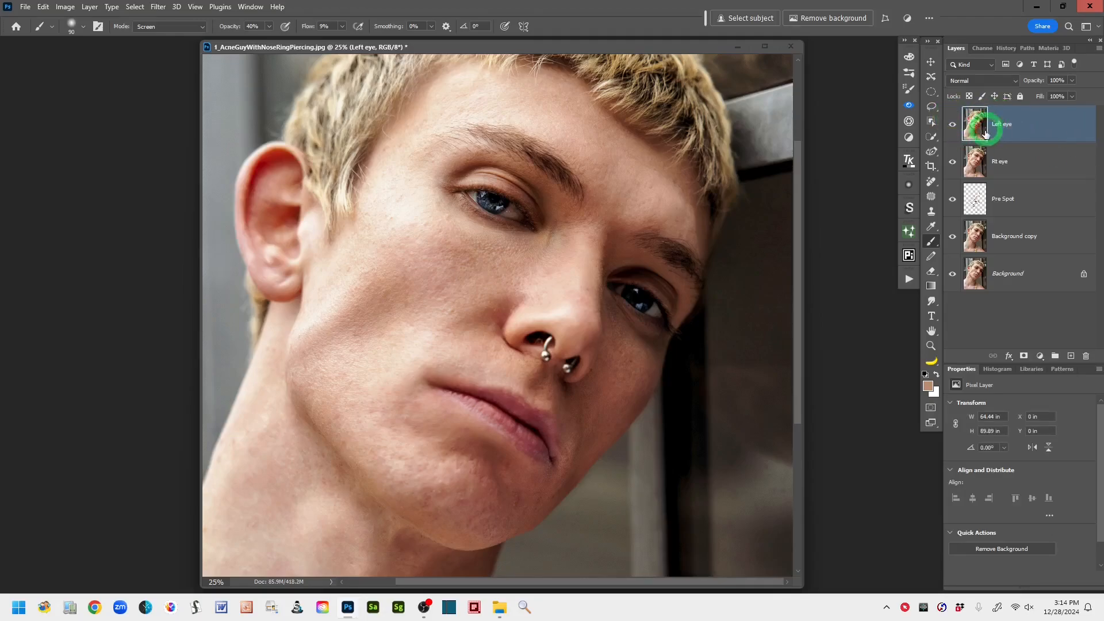
- Draw a freehand Lasso selection around the dark area and upper cheek beneath the eye farthest from the ear
mouse_move(976, 126)
left_mouse_down()
mouse_move(887, 165)
mouse_move(907, 168)
mouse_move(918, 201)
mouse_move(932, 109)
left_mouse_up()
left_click(932, 109)
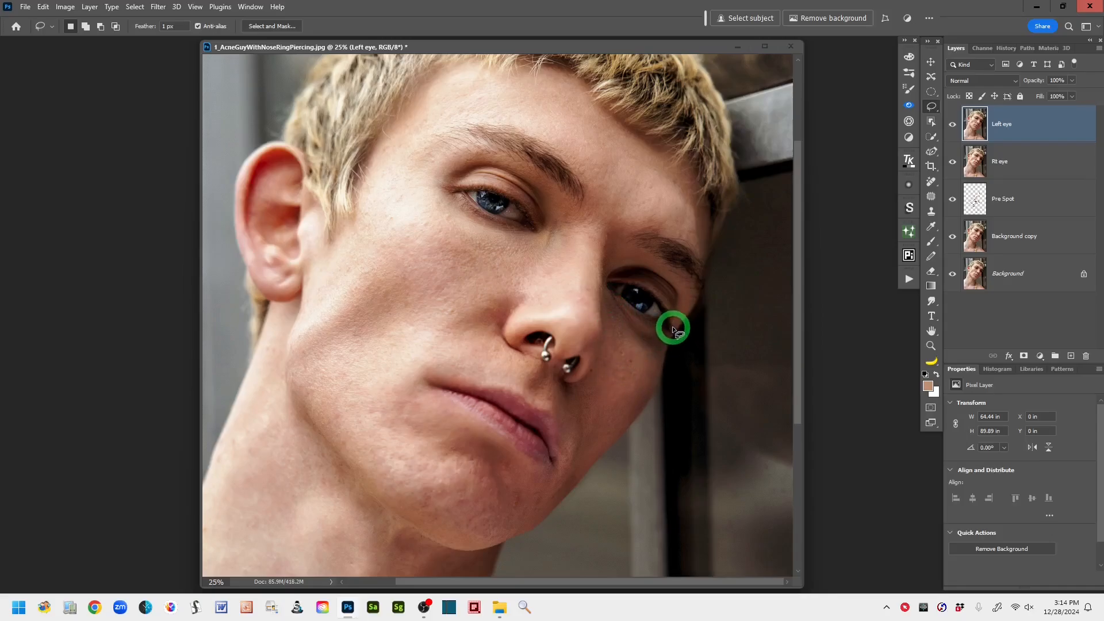
mouse_move(673, 326)
left_mouse_down()
mouse_move(645, 322)
mouse_move(609, 294)
mouse_move(607, 347)
left_mouse_up()
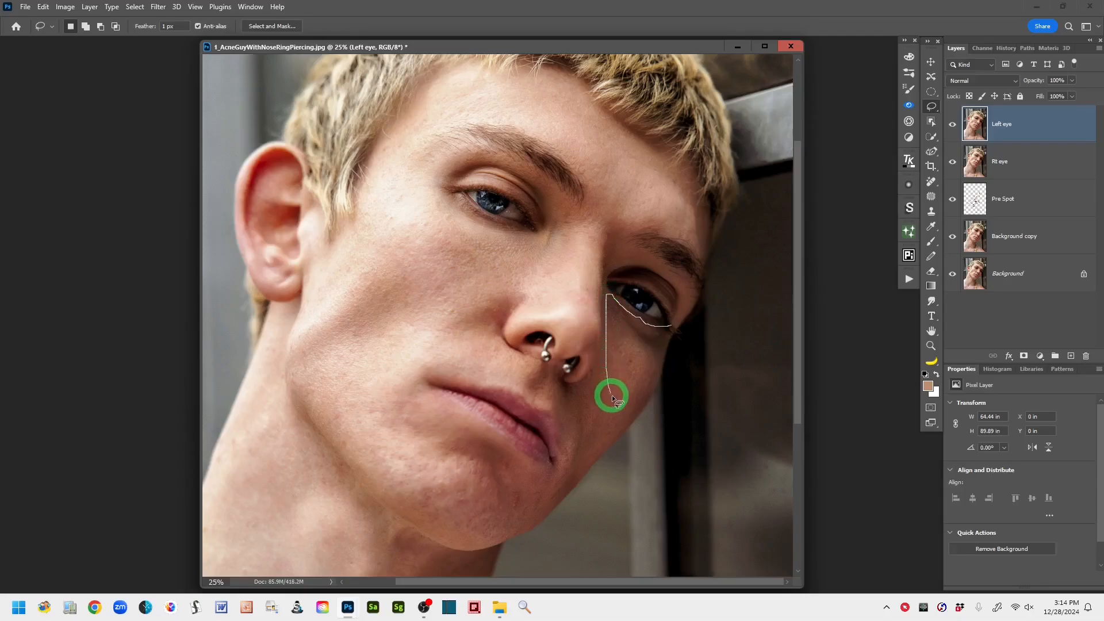
left_click_drag(643, 392, 671, 324)
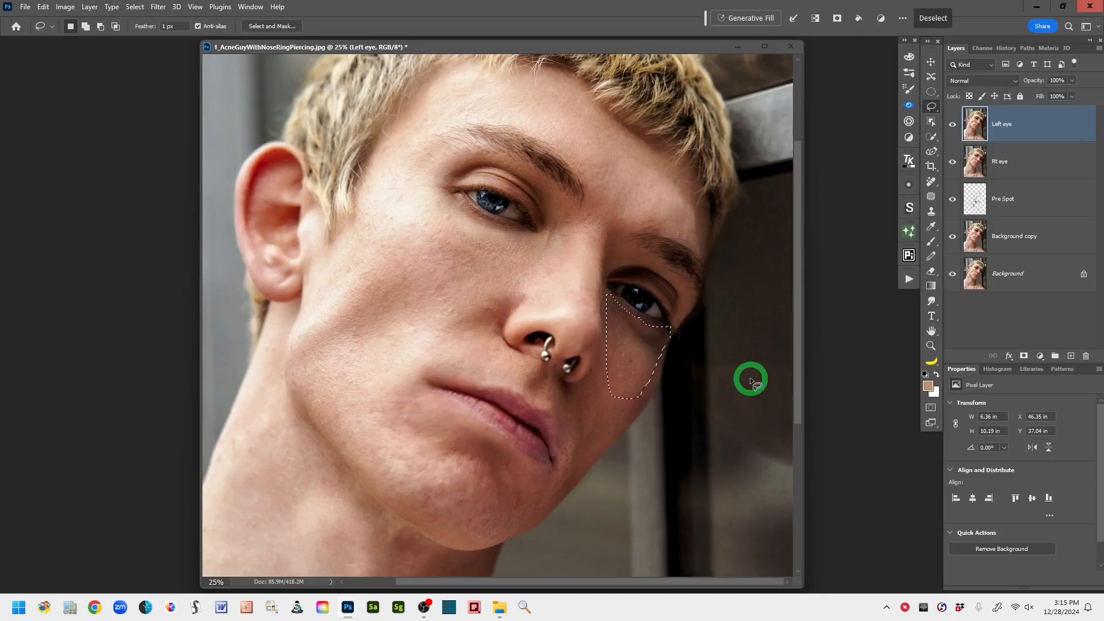
- Feather the new under-eye selection in Quick Mask mode with a 30.4-pixel Gaussian Blur, and return to the selection
key("q")
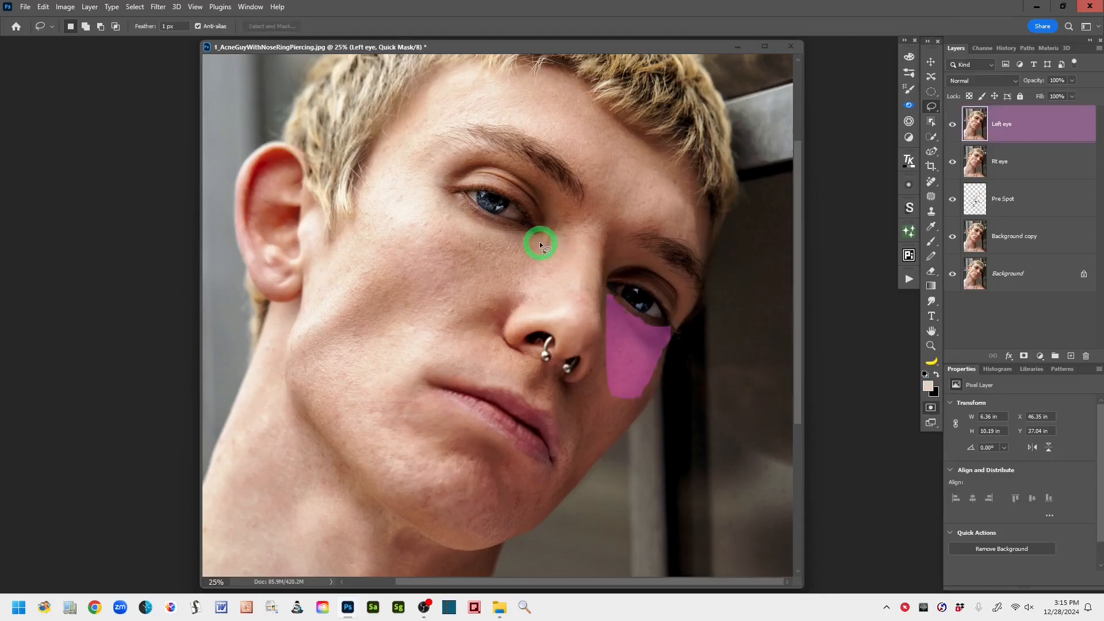
left_click(157, 8)
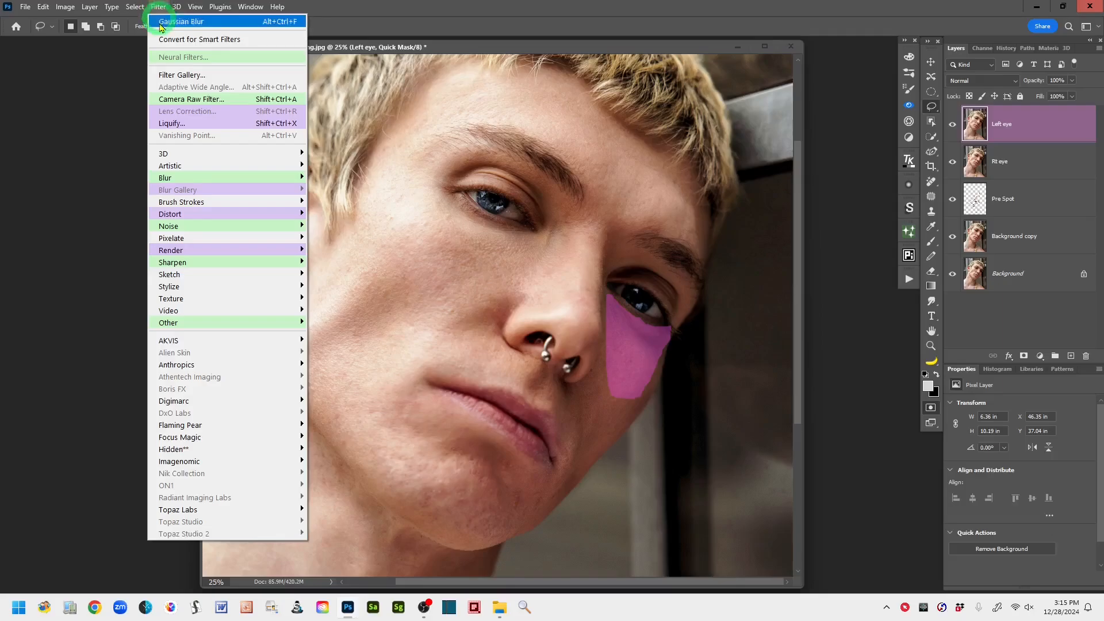
mouse_move(180, 178)
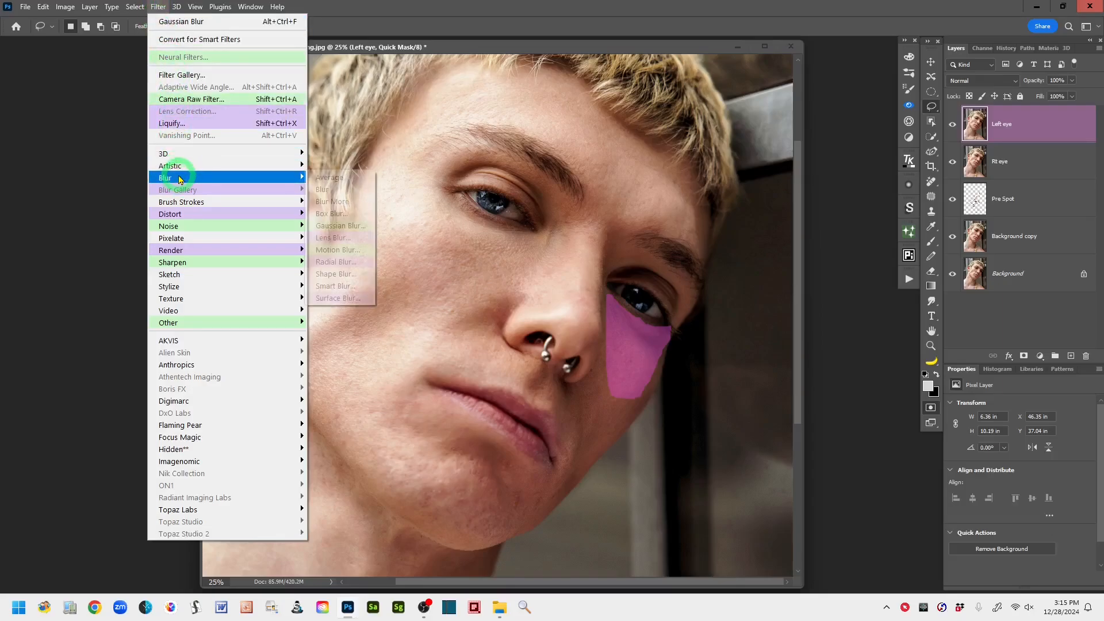
left_click(345, 225)
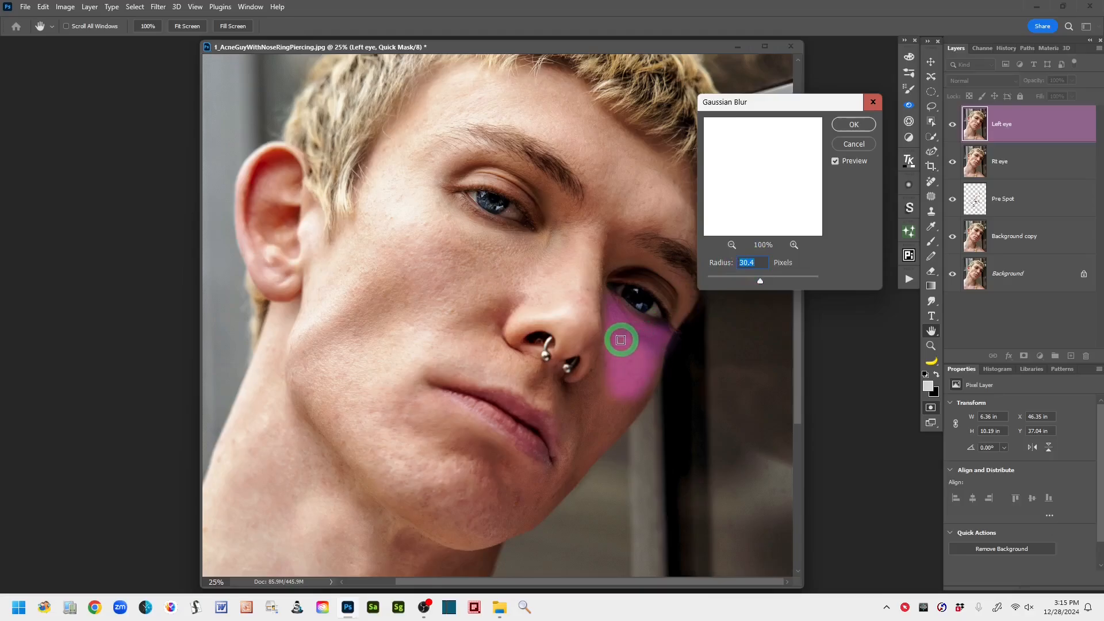
left_click(857, 127)
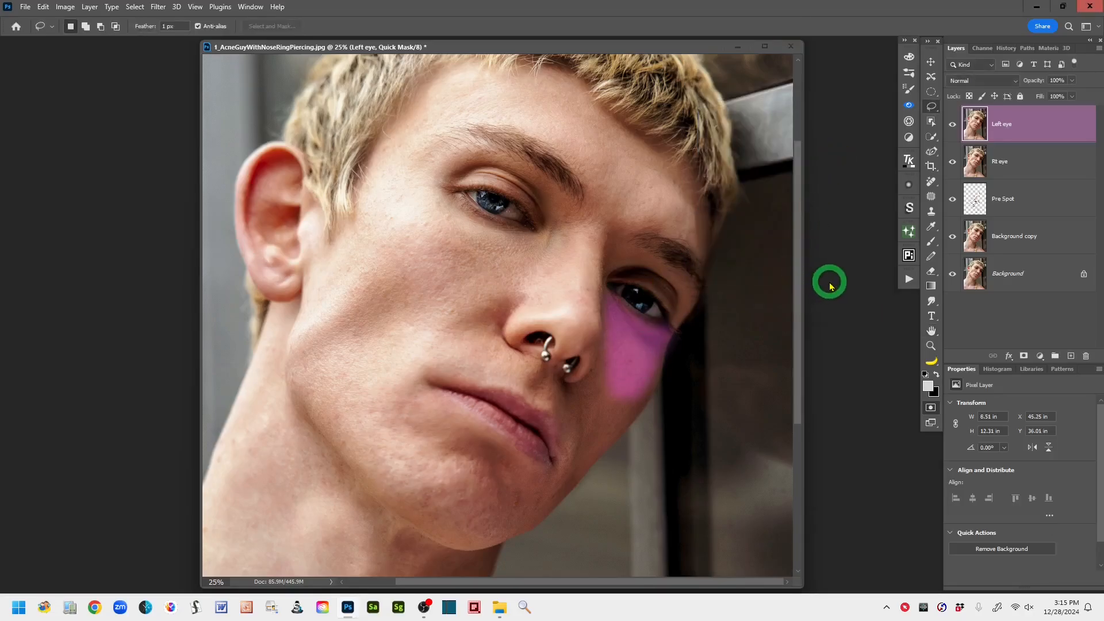
key("q")
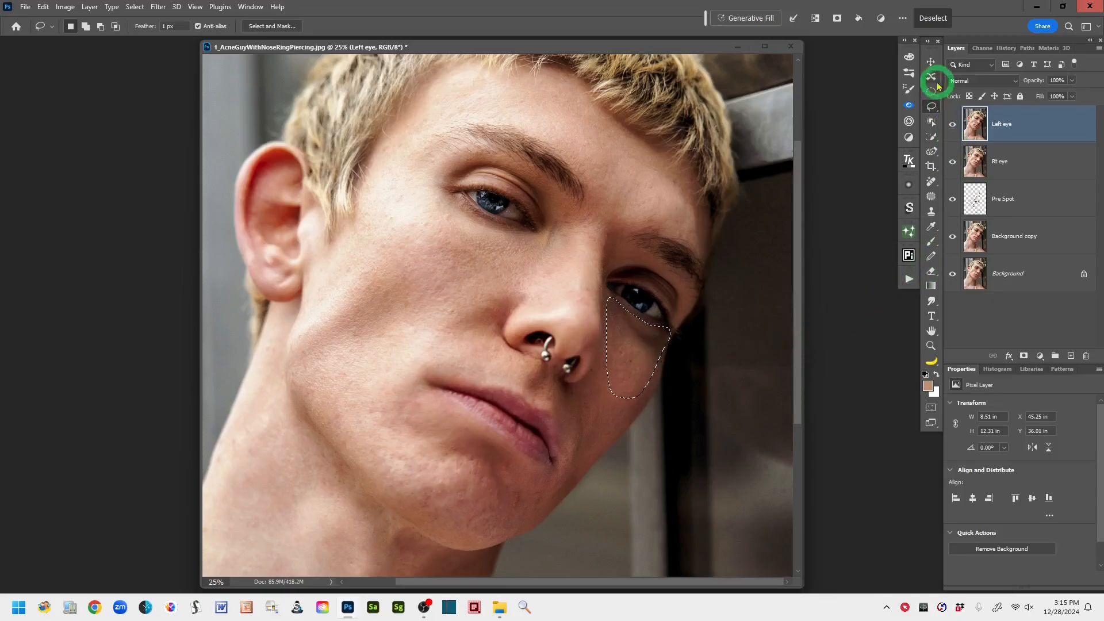
- Lighten the selected area under the far eye with the Screen-mode Brush, sampling nearby skin tones, and clear the selection
left_click(932, 243)
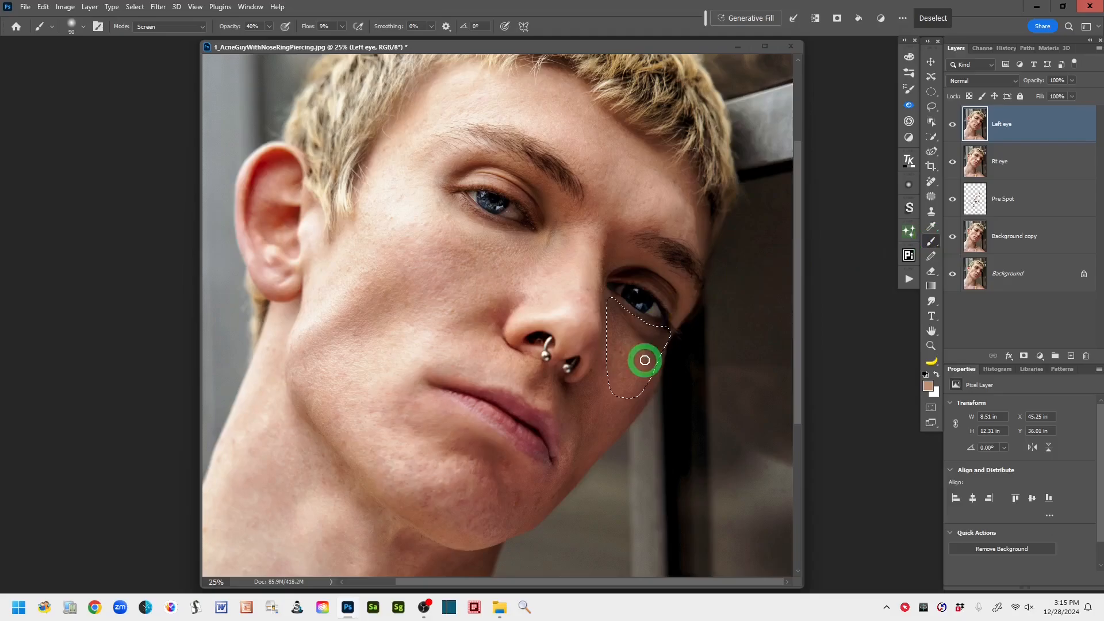
mouse_move(615, 362)
left_mouse_down()
mouse_move(638, 378)
mouse_move(621, 312)
mouse_move(615, 330)
left_mouse_up()
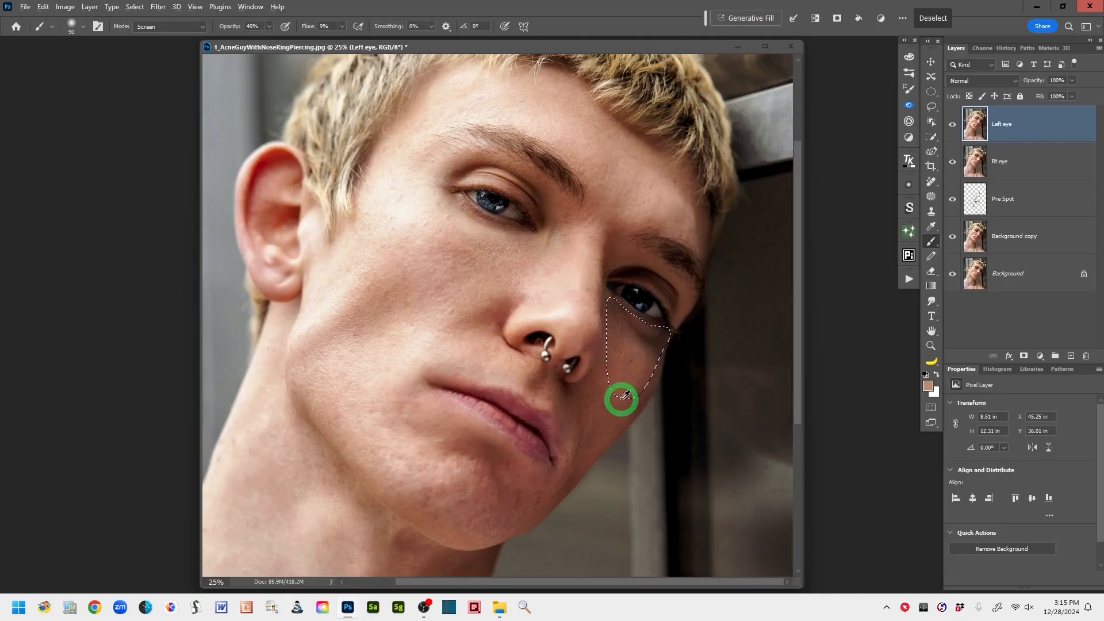
left_click(641, 347, "alt")
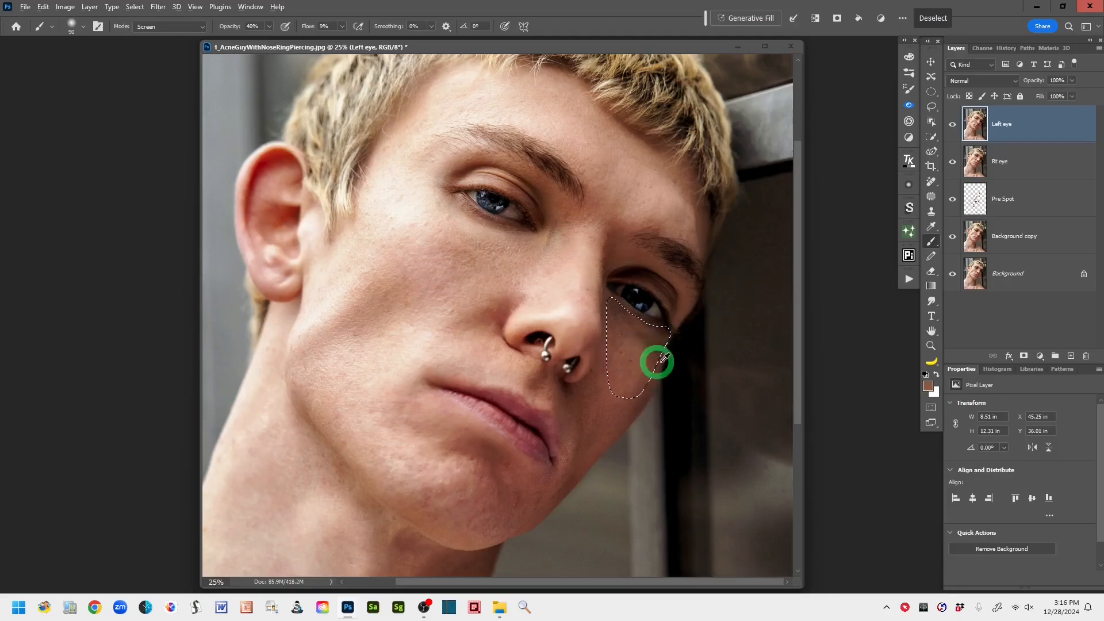
left_click(637, 376, "alt")
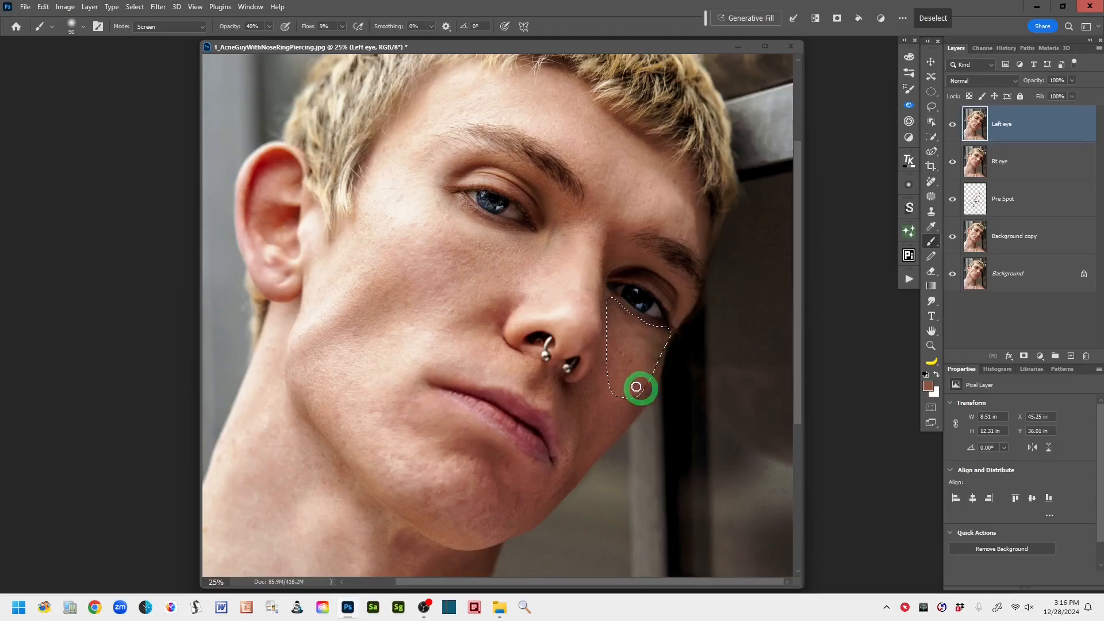
left_click_drag(617, 343, 729, 362)
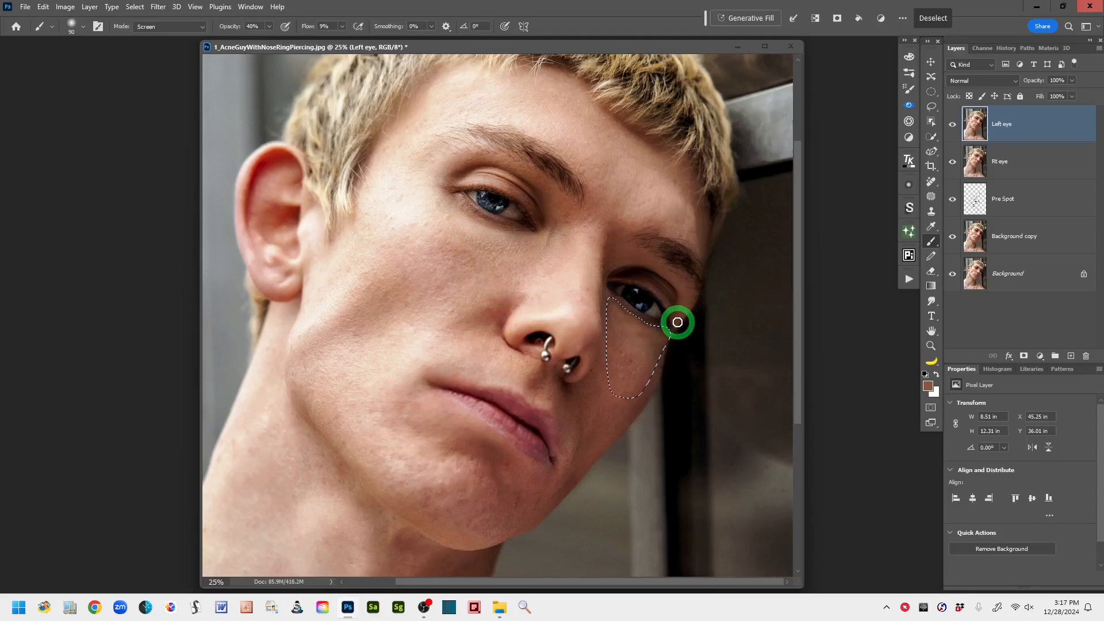
key("ctrl+d")
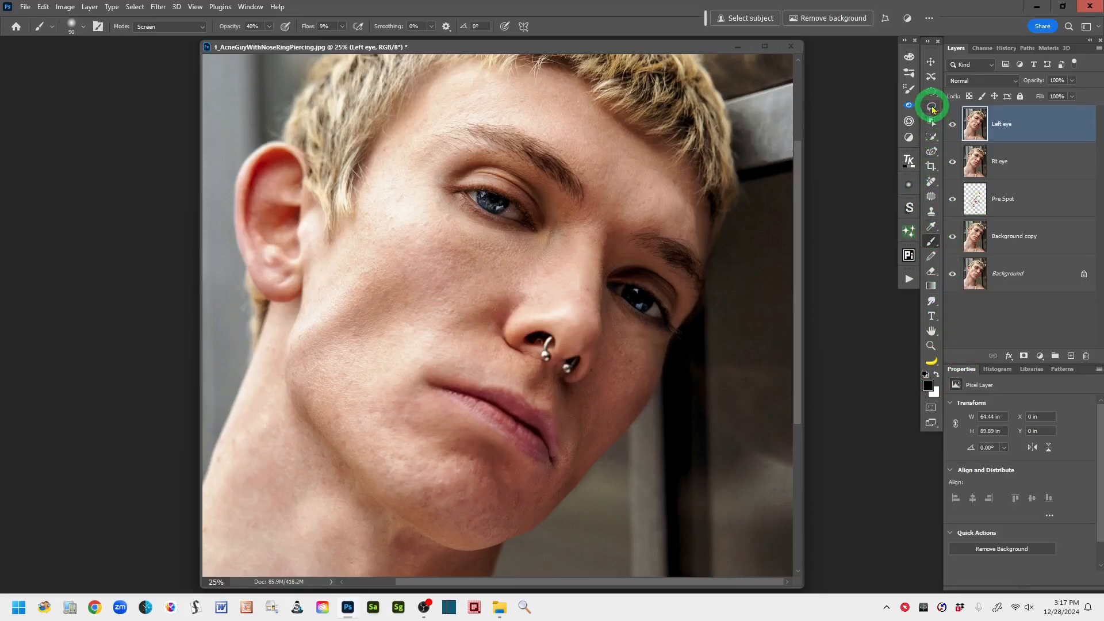
left_click(932, 107)
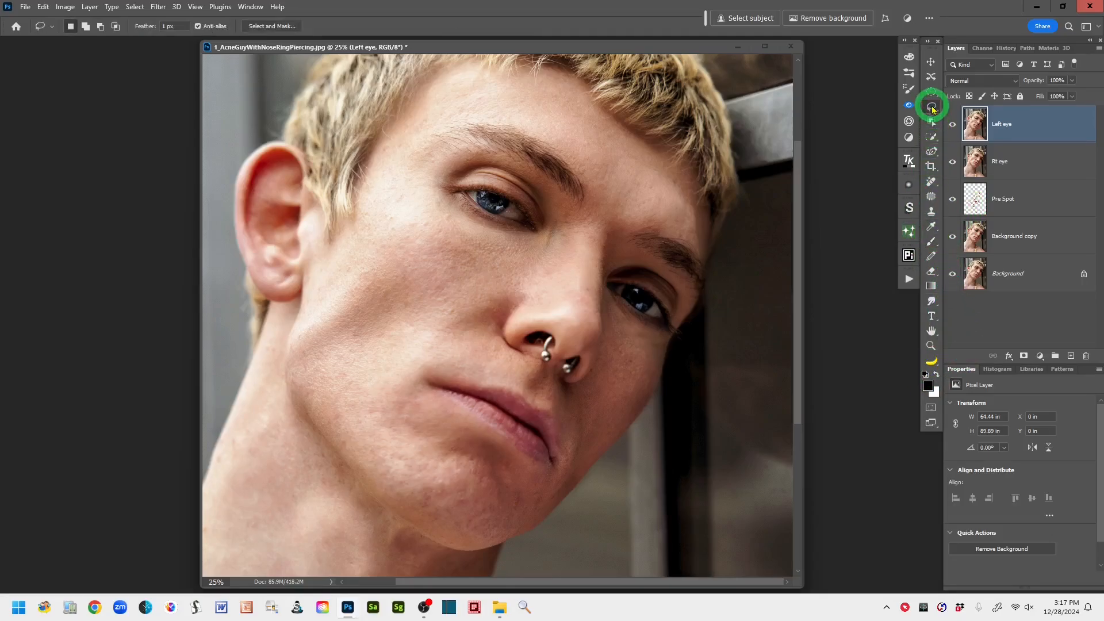
left_click(932, 240)
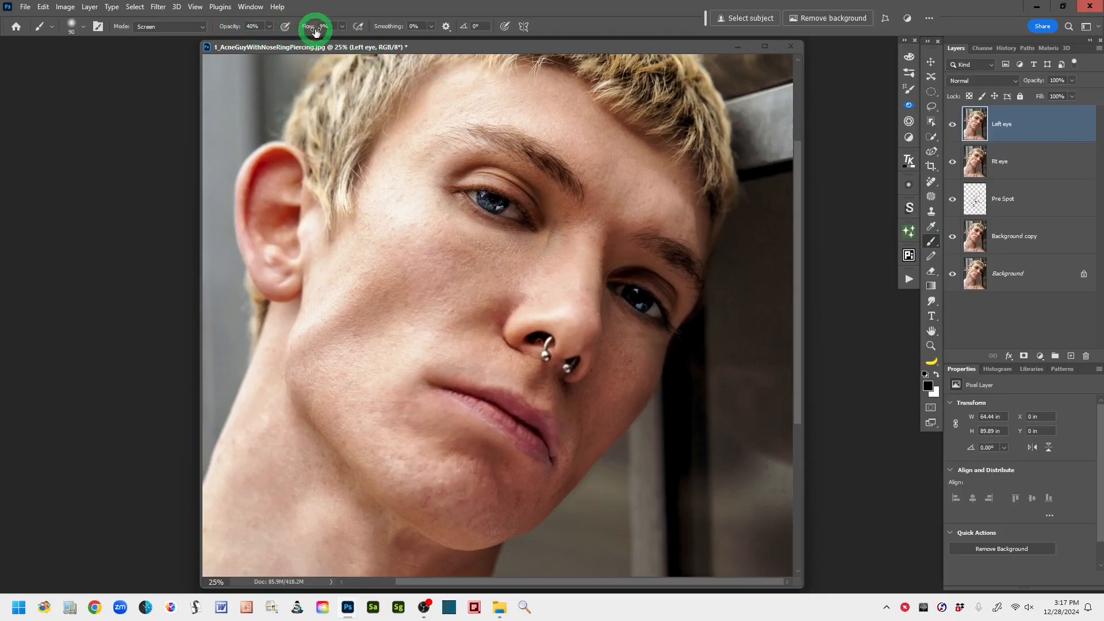
- Reset the Brush to 100% flow, 100% opacity and Normal mode, and switch to the Lasso tool
left_click_drag(313, 30, 230, 26)
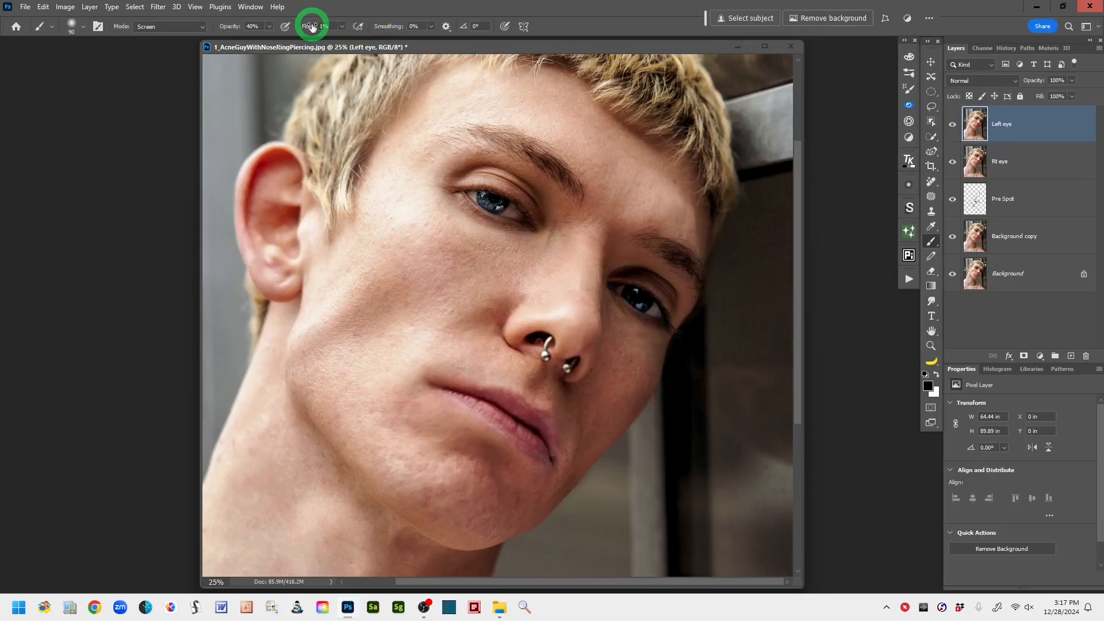
left_click_drag(312, 27, 399, 26)
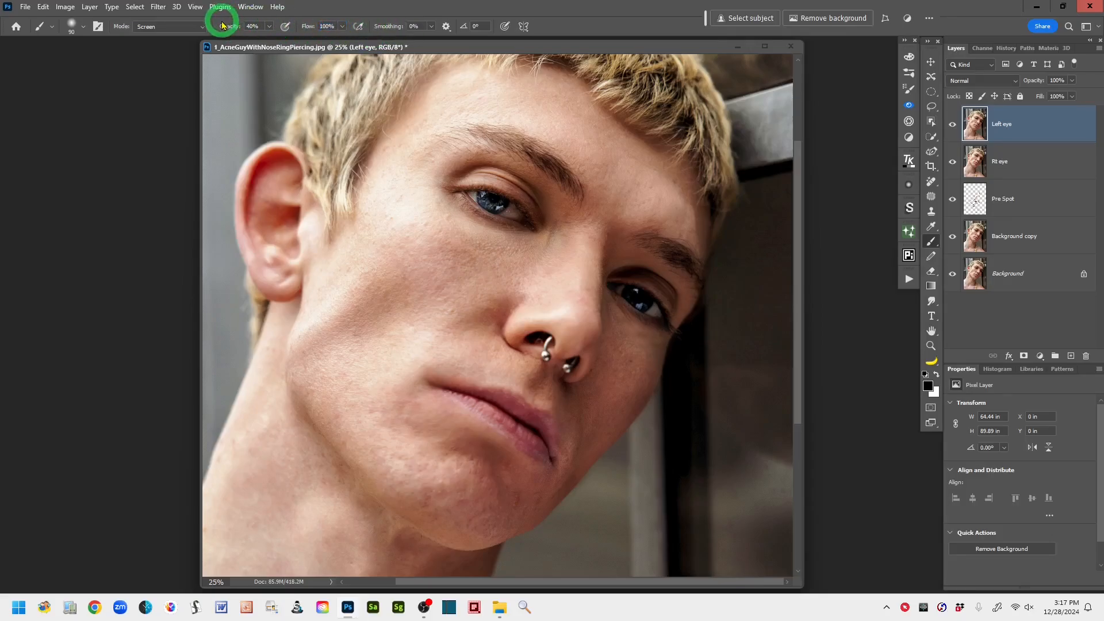
left_click_drag(229, 28, 345, 26)
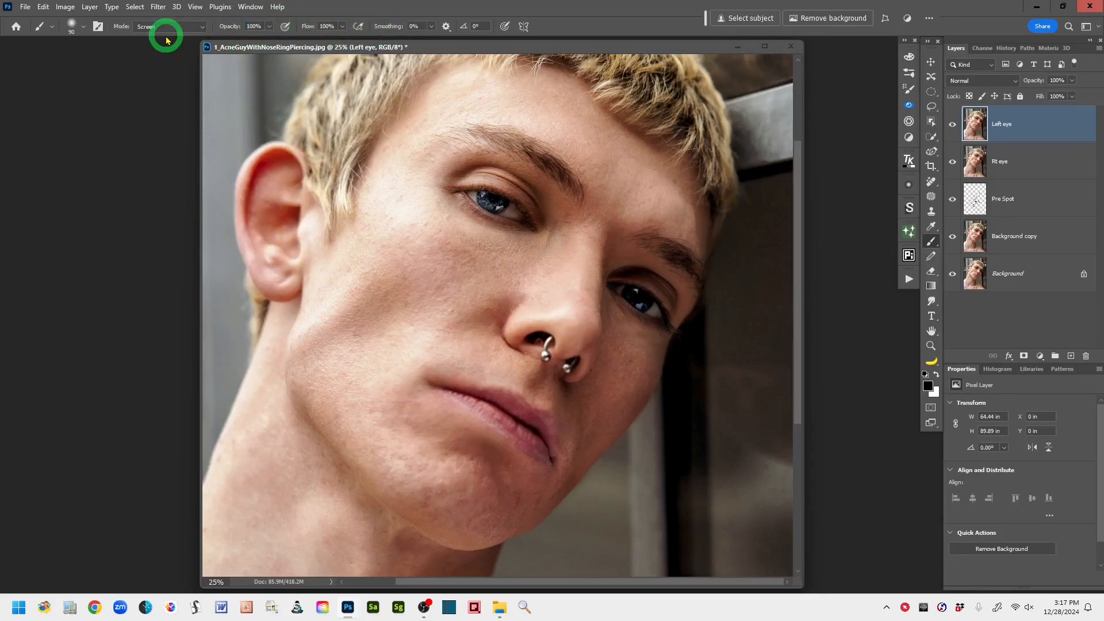
left_click(201, 27)
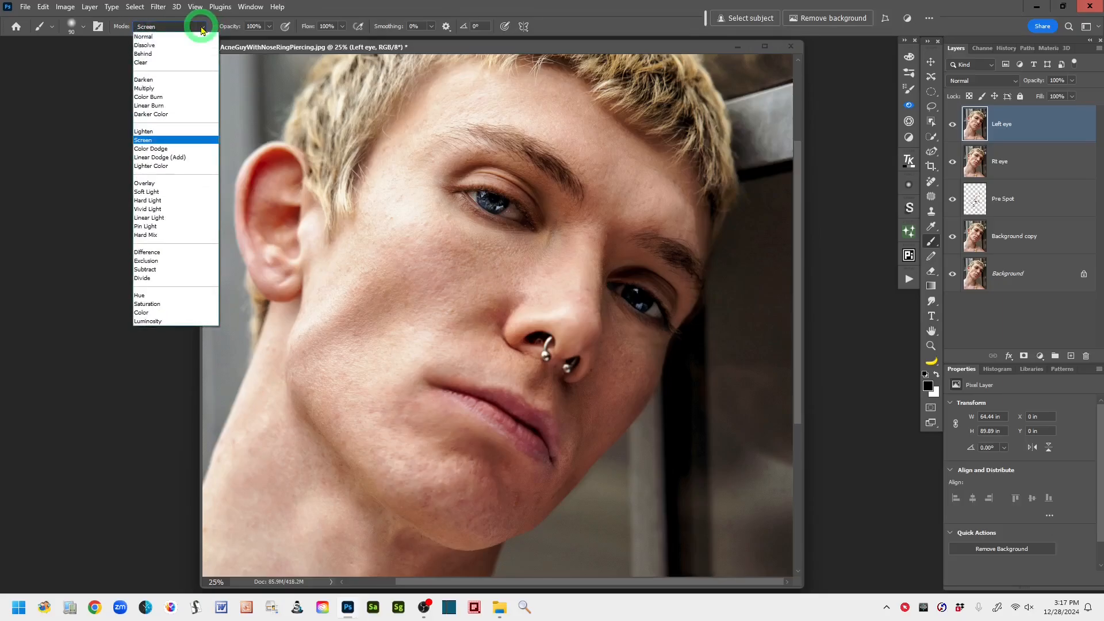
left_click(148, 35)
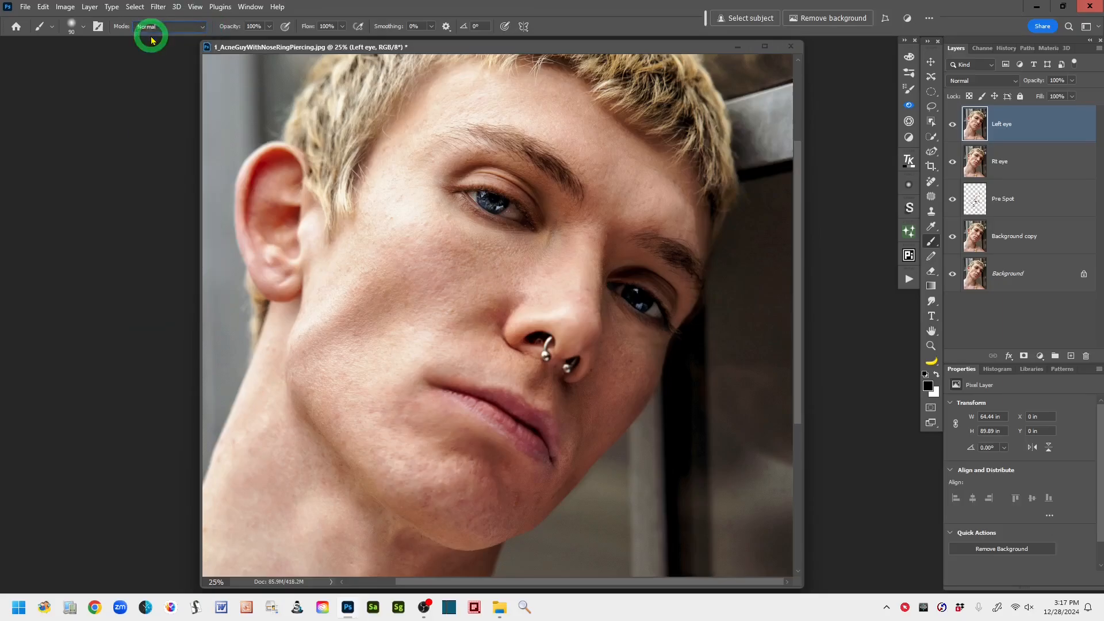
left_click(932, 108)
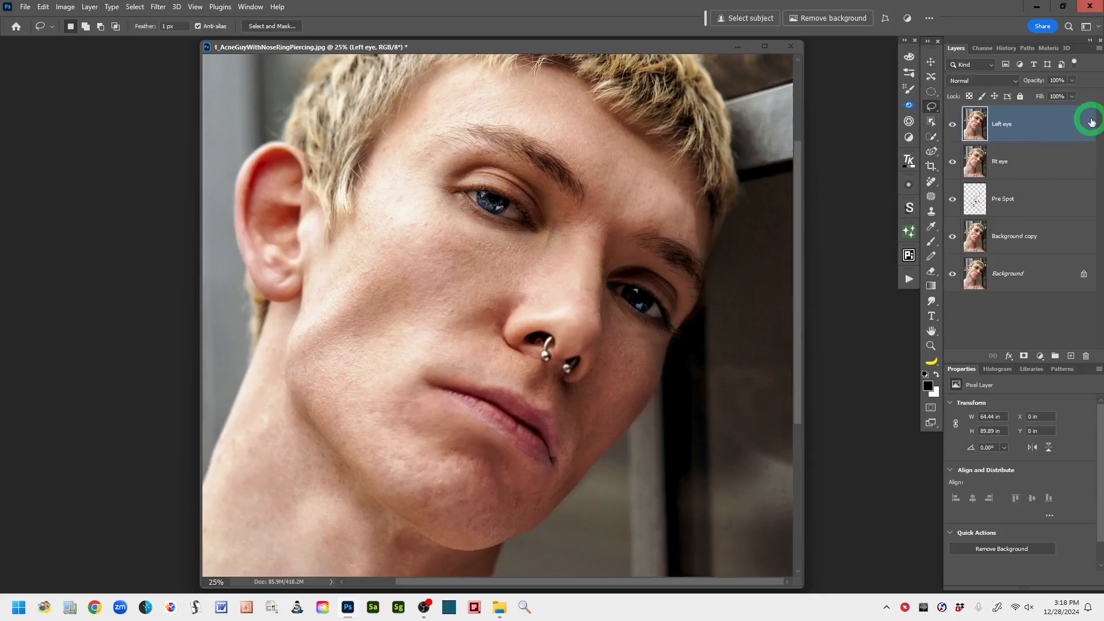
- Group the Left eye and Rt eye layers and name the group "Under Eye Circles"
right_click(1075, 125)
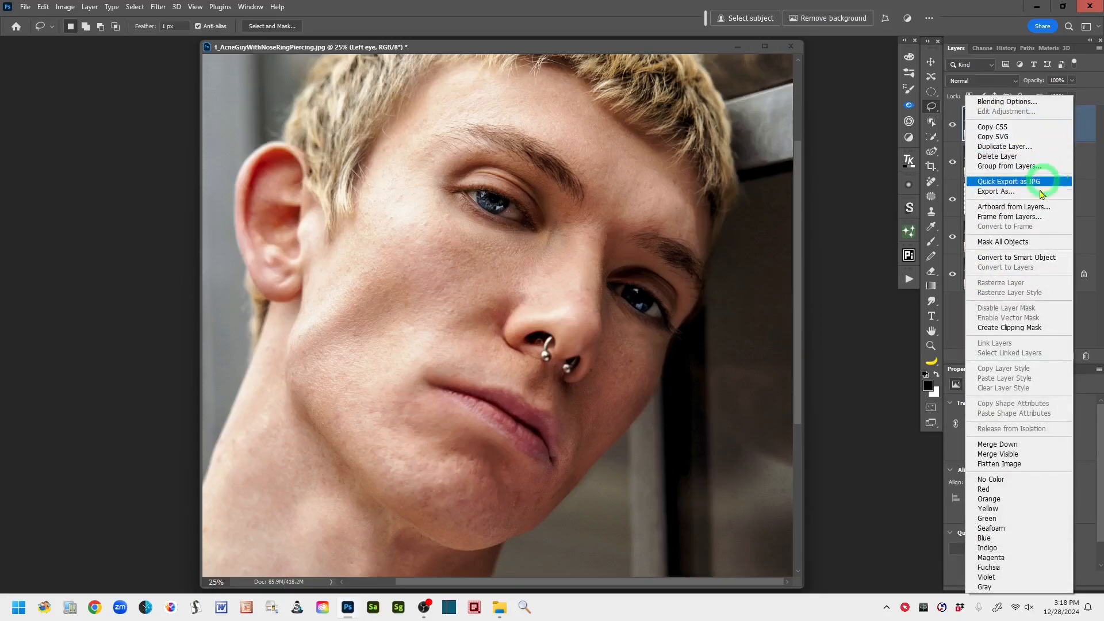
left_click(880, 342)
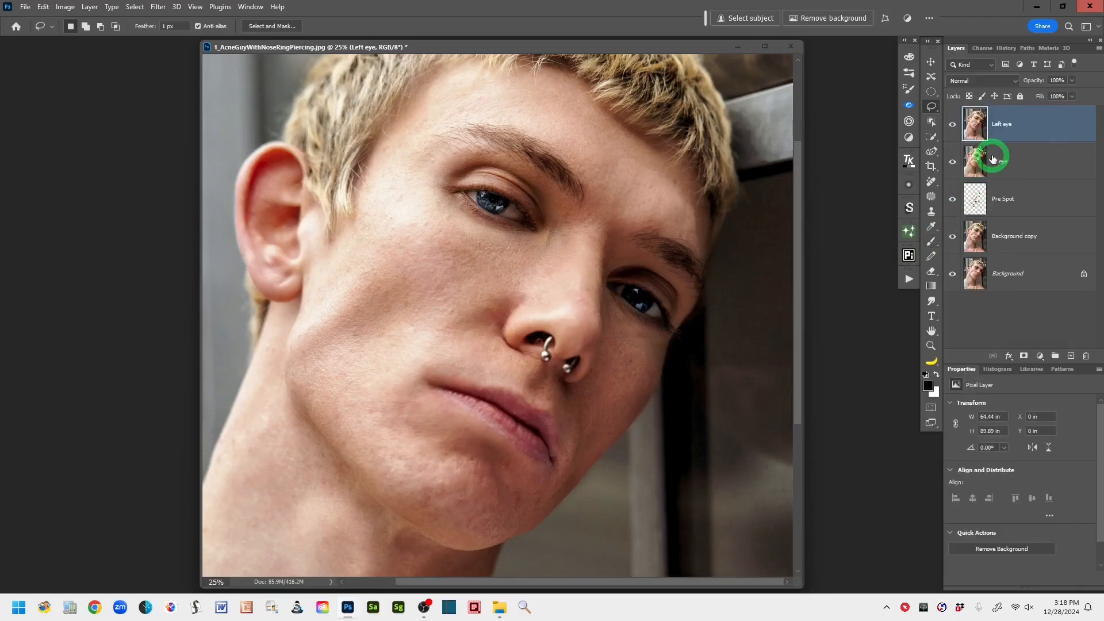
left_click(1044, 162, "shift")
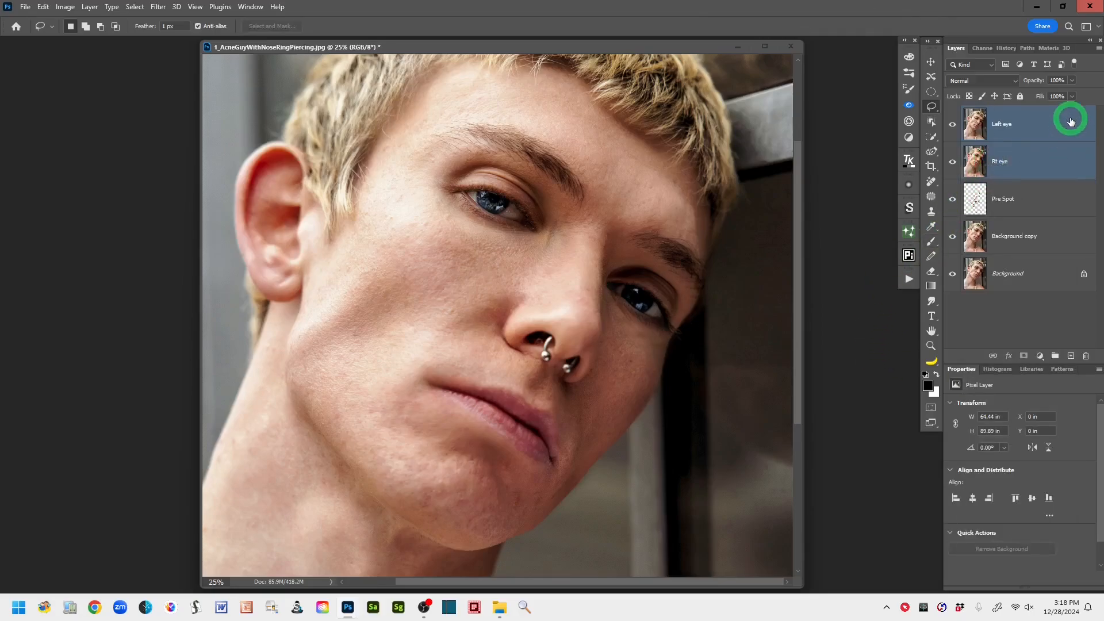
right_click(1070, 134)
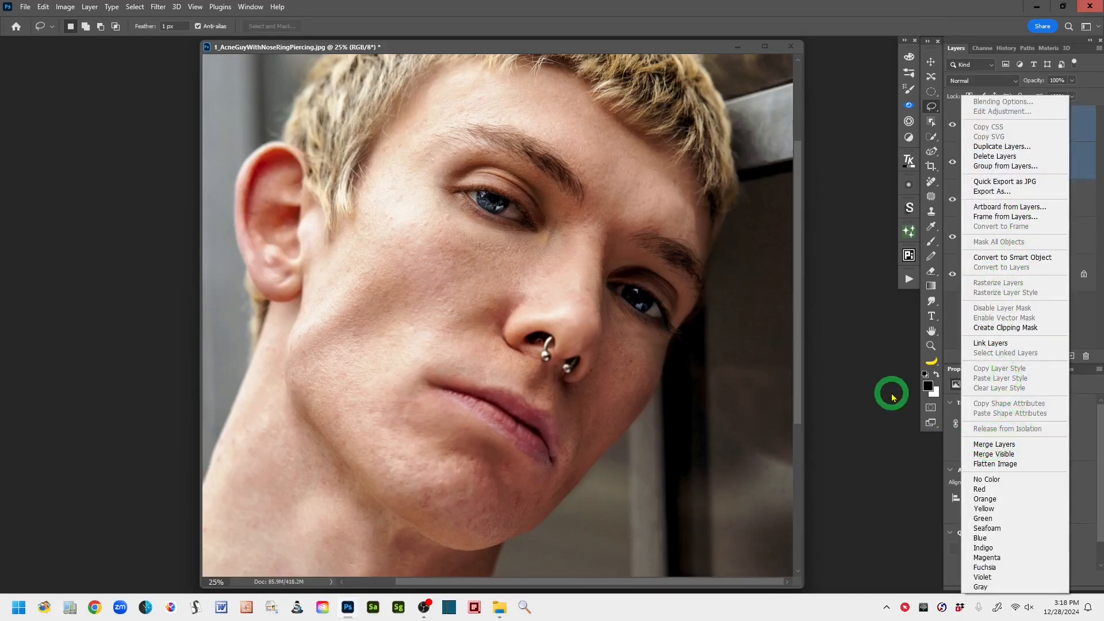
left_click(875, 379)
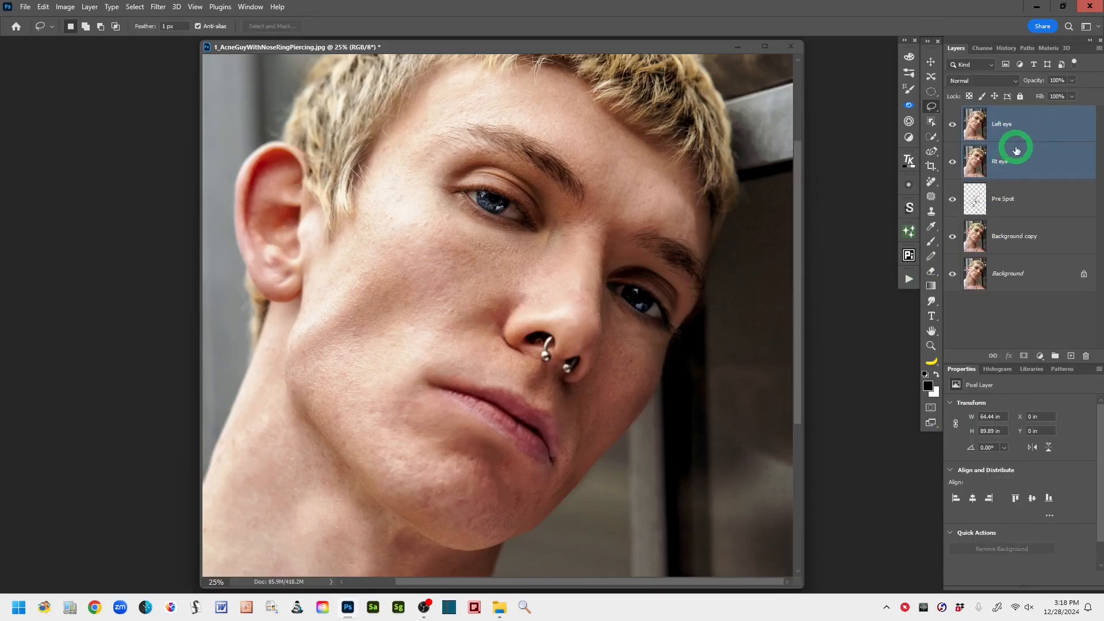
left_click(1055, 357)
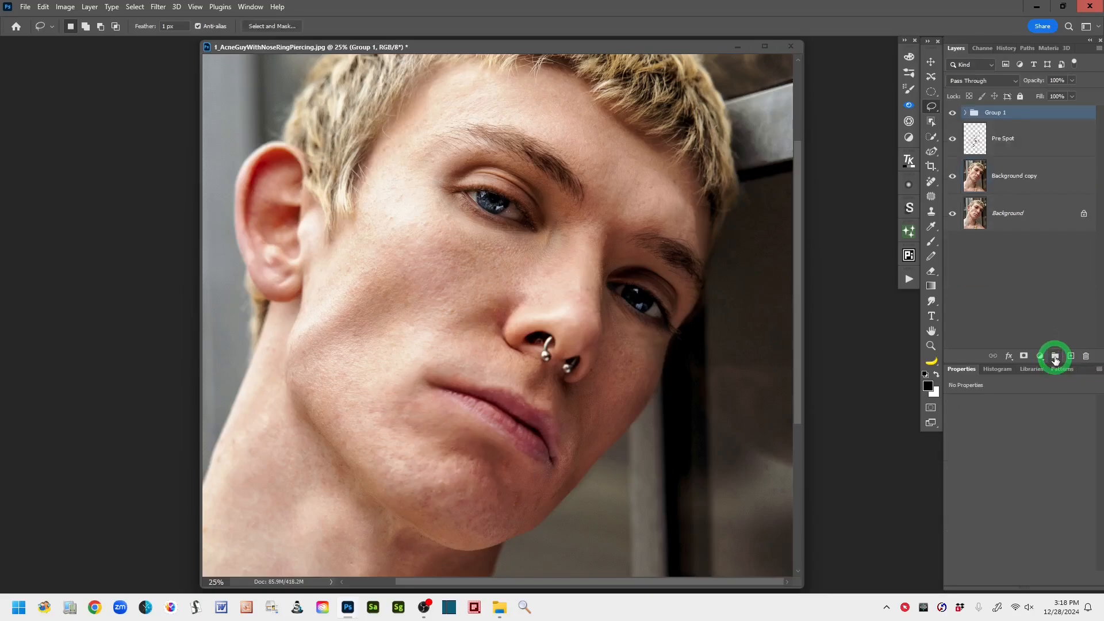
double_click(994, 113)
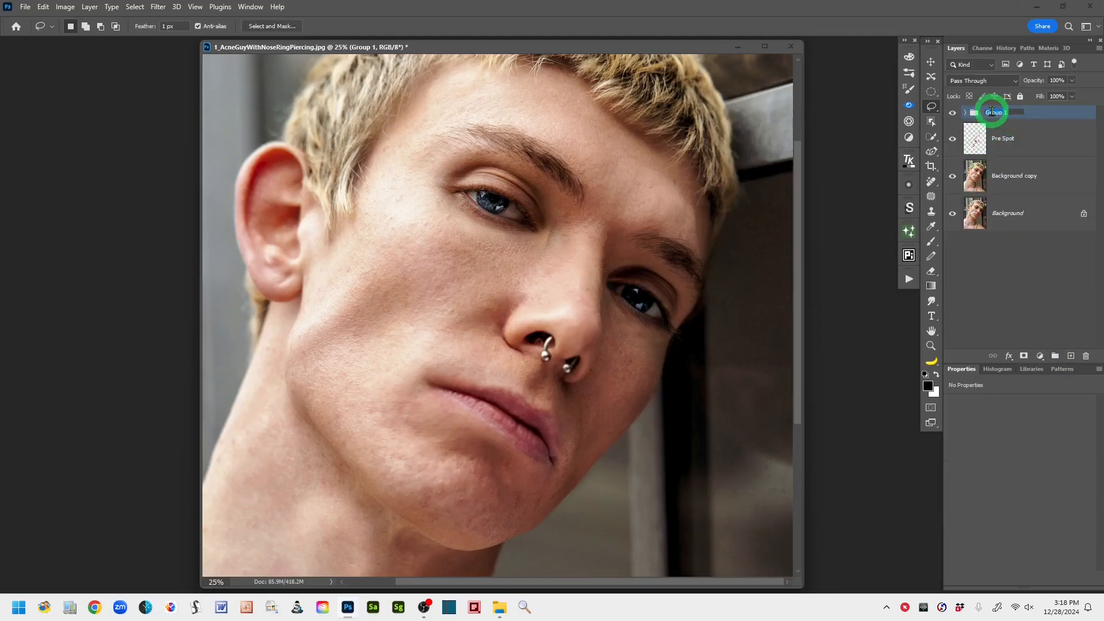
type("Under Eye Circles")
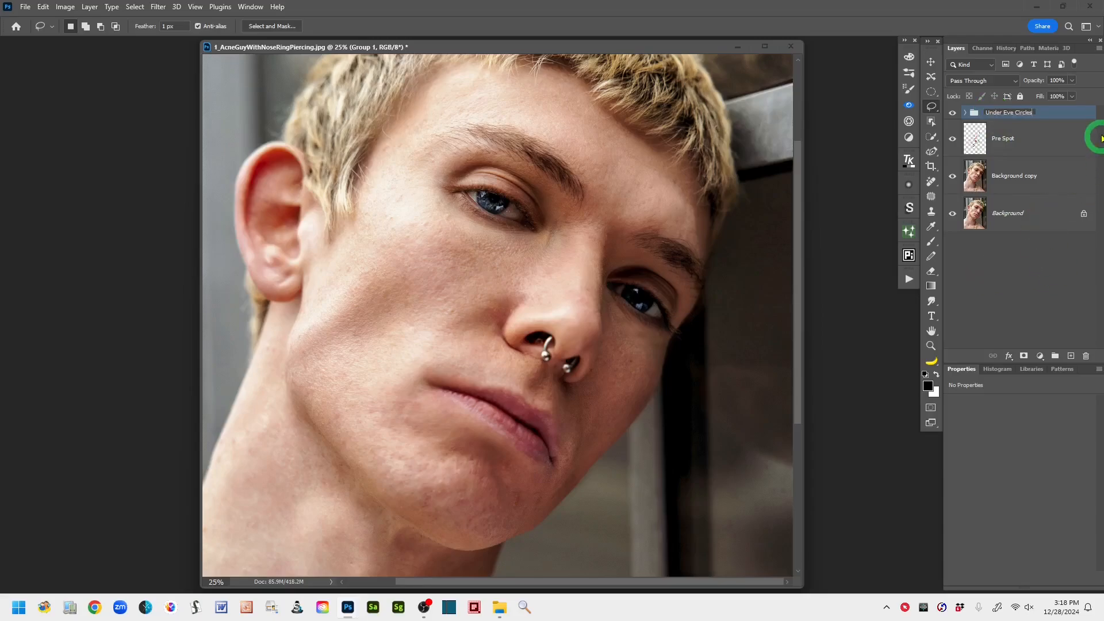
left_click(1054, 115)
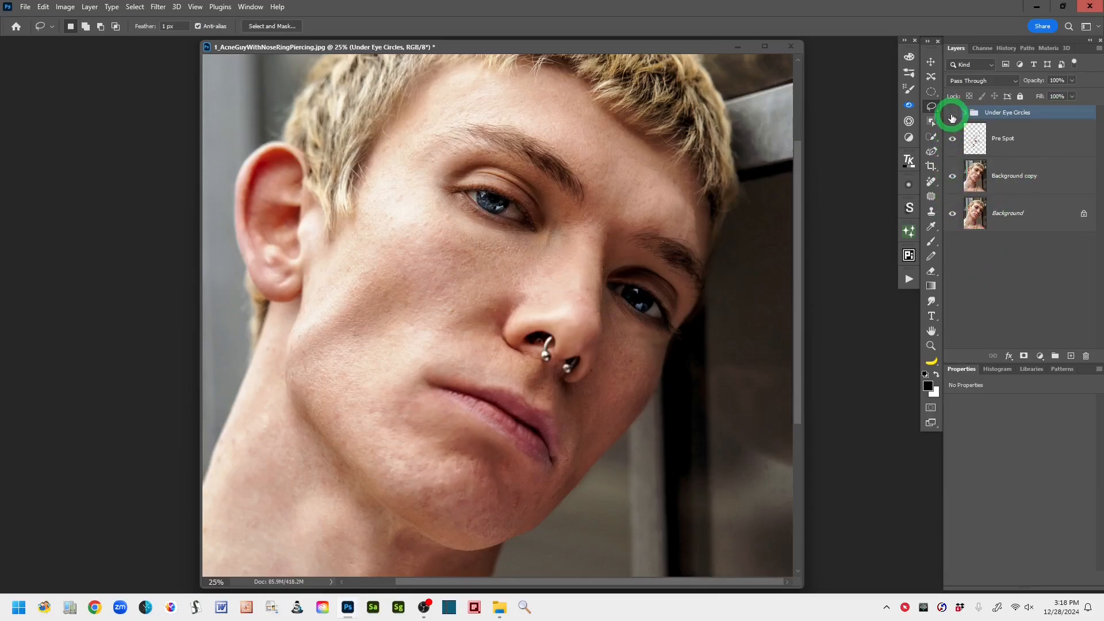
- Toggle the visibility of the Under Eye Circles group to compare the face before and after the under-eye retouch
left_click(952, 114)
left_click(952, 114)
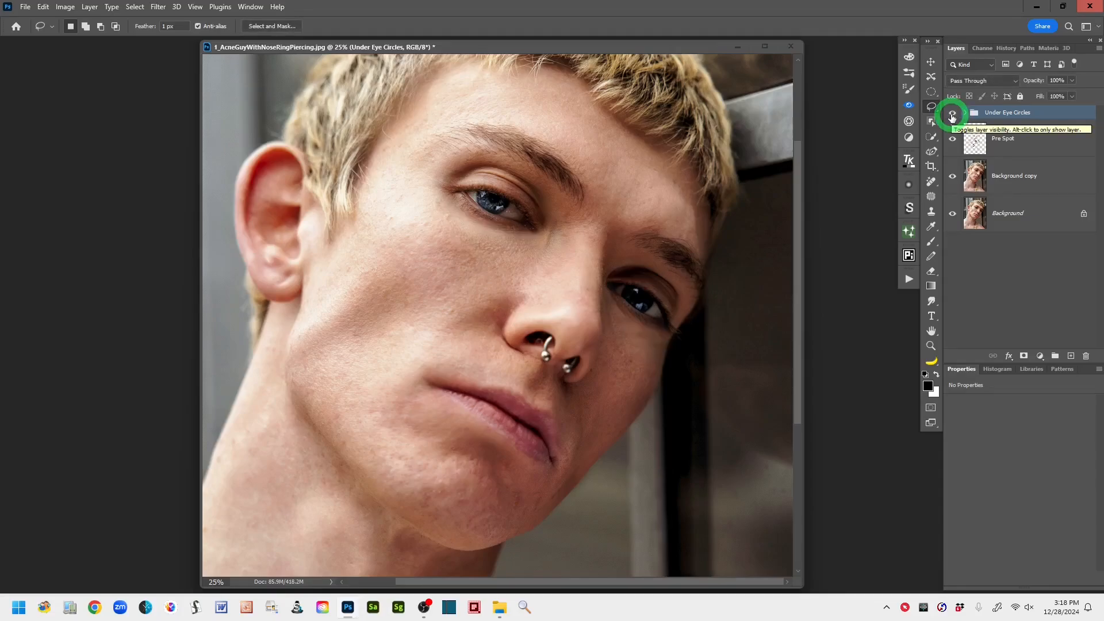
left_click(952, 115)
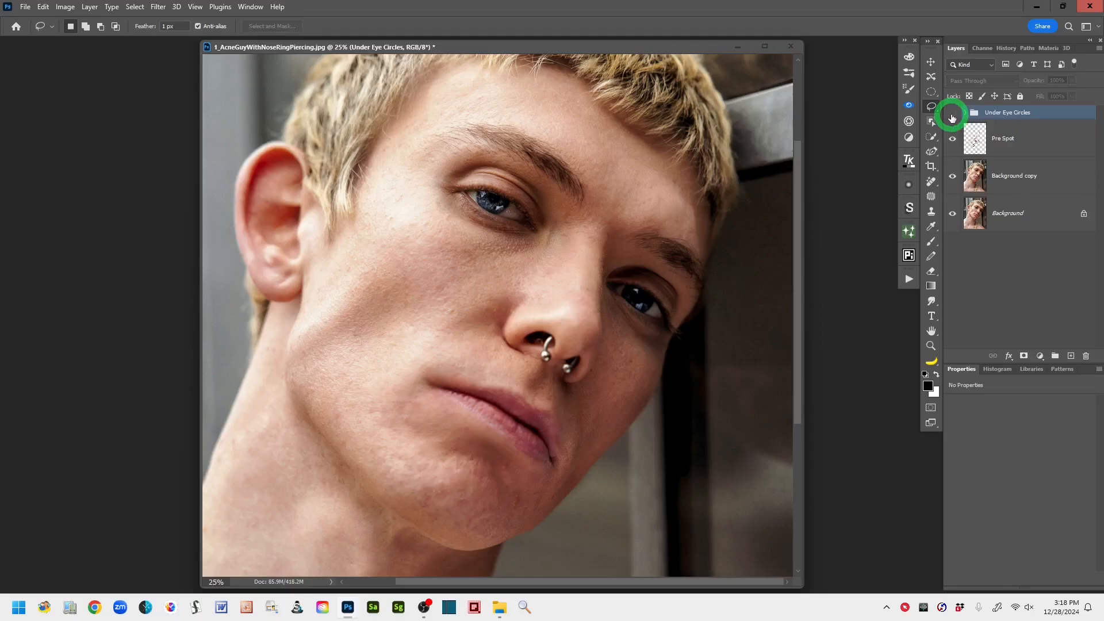
left_click(953, 115)
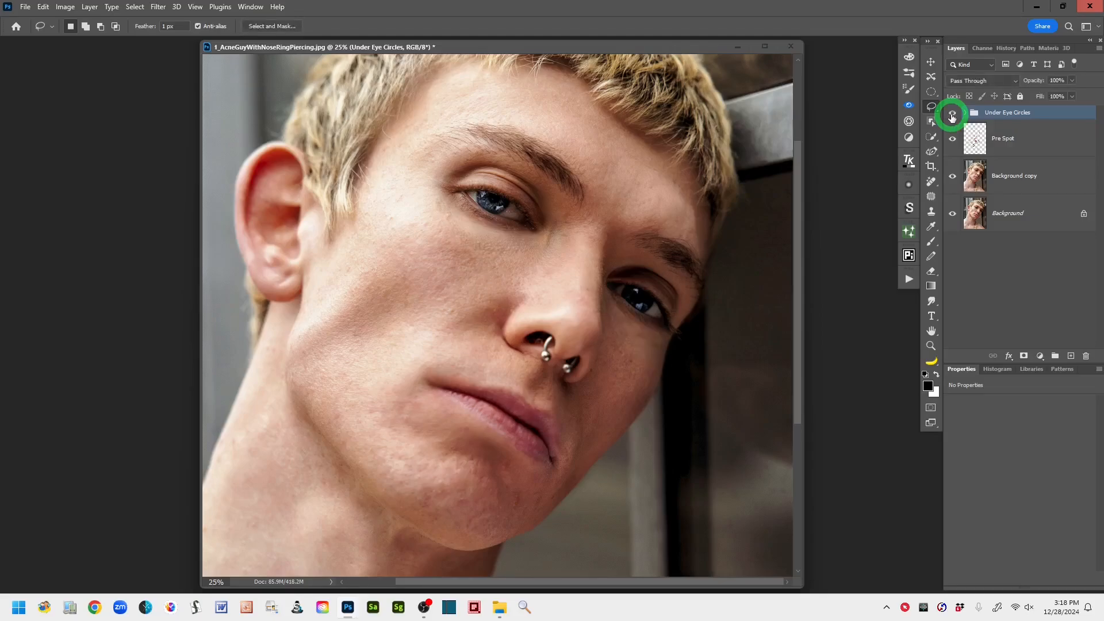
left_click(953, 115)
left_click(952, 115)
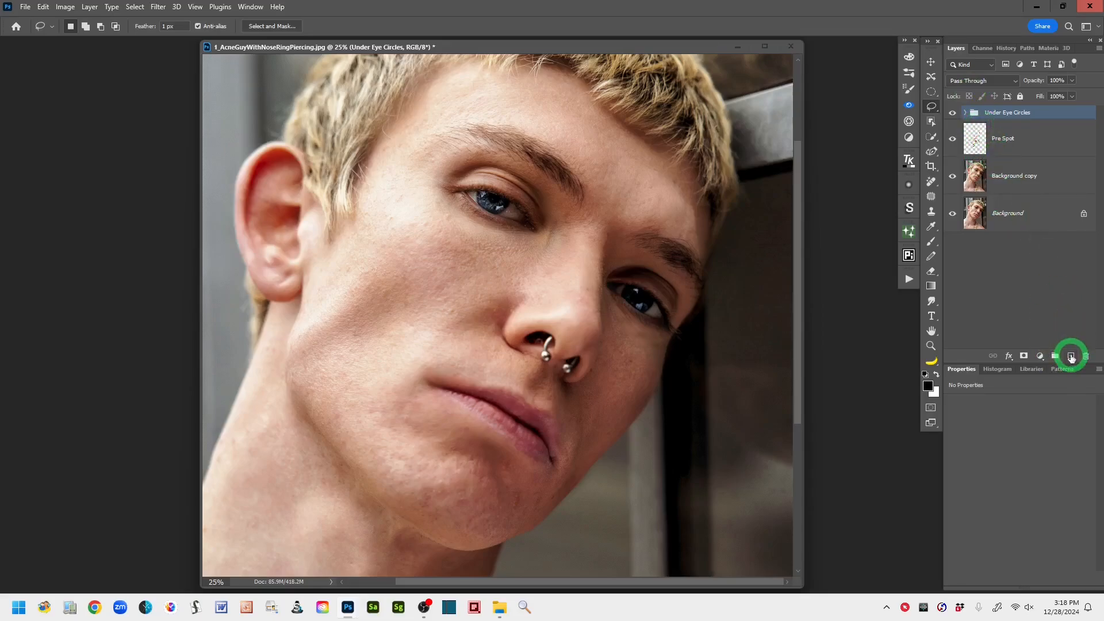
- Add a new layer above the Under Eye Circles group, stamp all visible layers onto it and name it "Skin Smoothing - AI"
left_click(1070, 357)
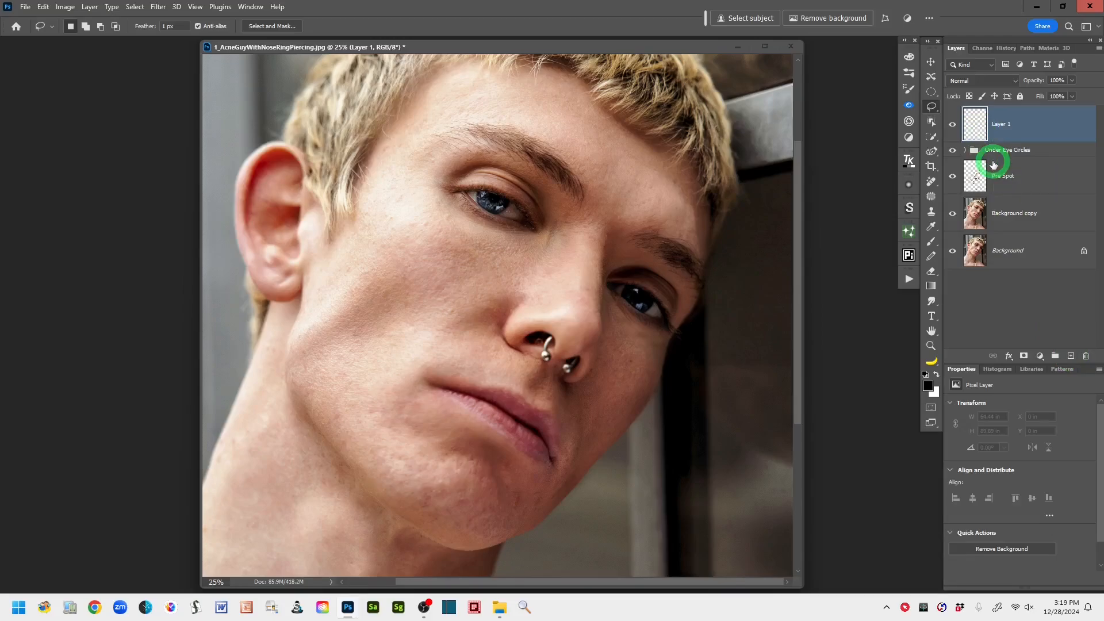
key("ctrl+shift+alt+e")
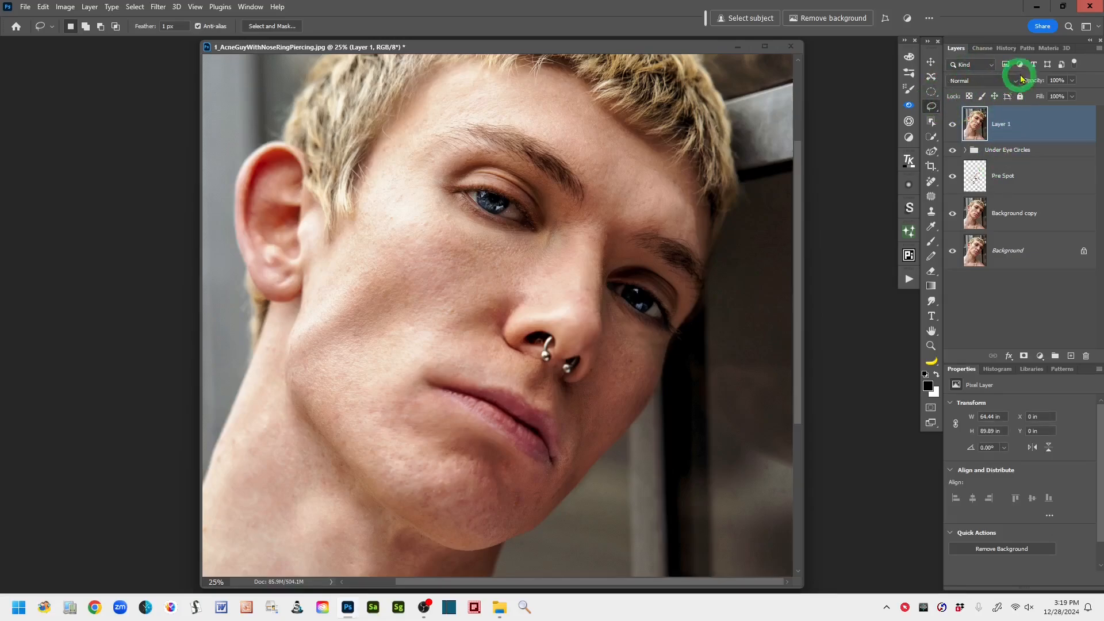
double_click(1002, 125)
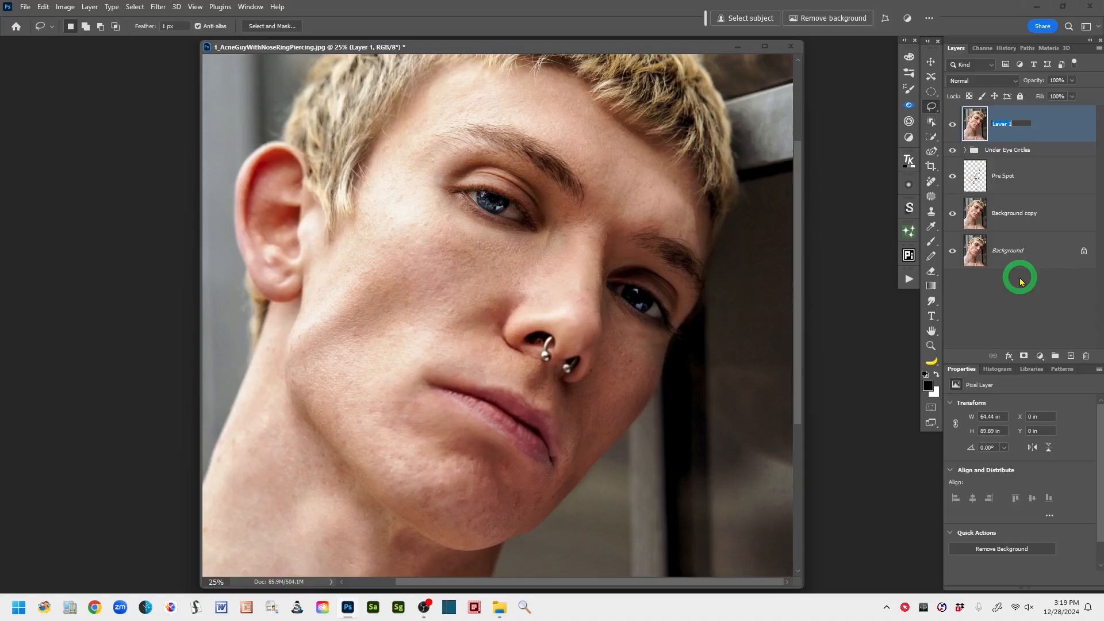
type("S")
type("kin Smoothing - AI")
left_click(1073, 130)
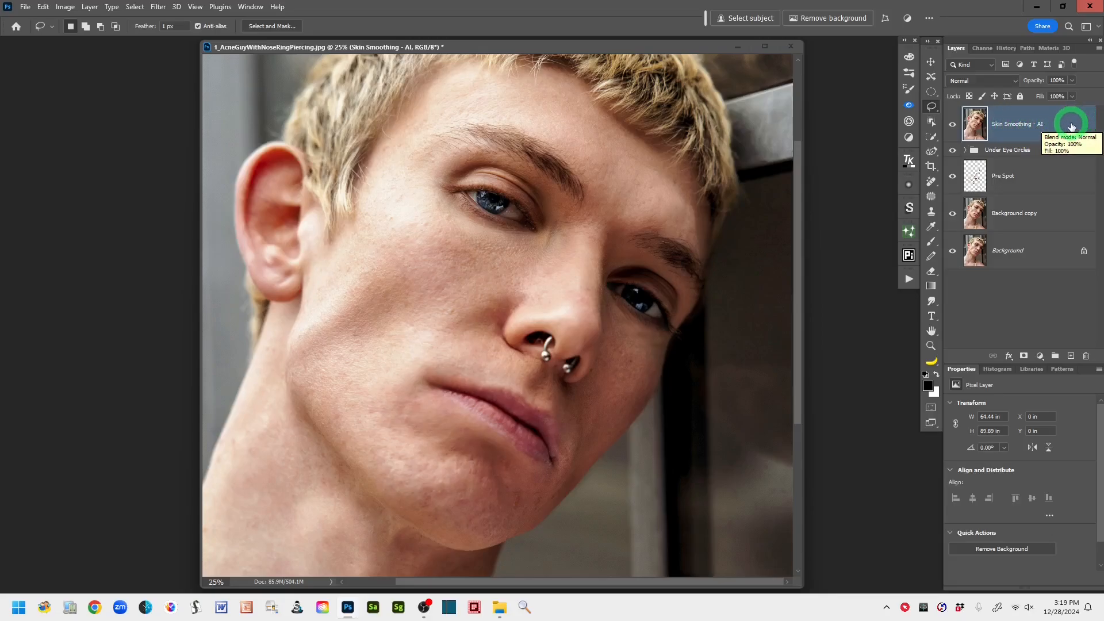
- Convert the Skin Smoothing - AI layer to a Smart Object and enable the Skin Smoothing neural filter on it
right_click(1072, 126)
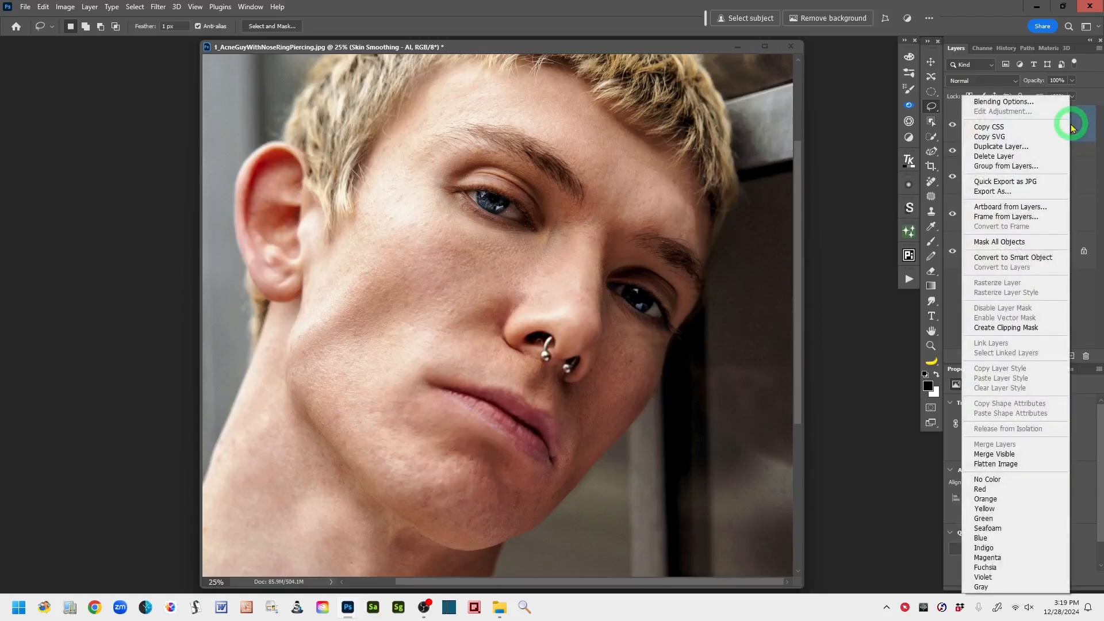
left_click(1043, 260)
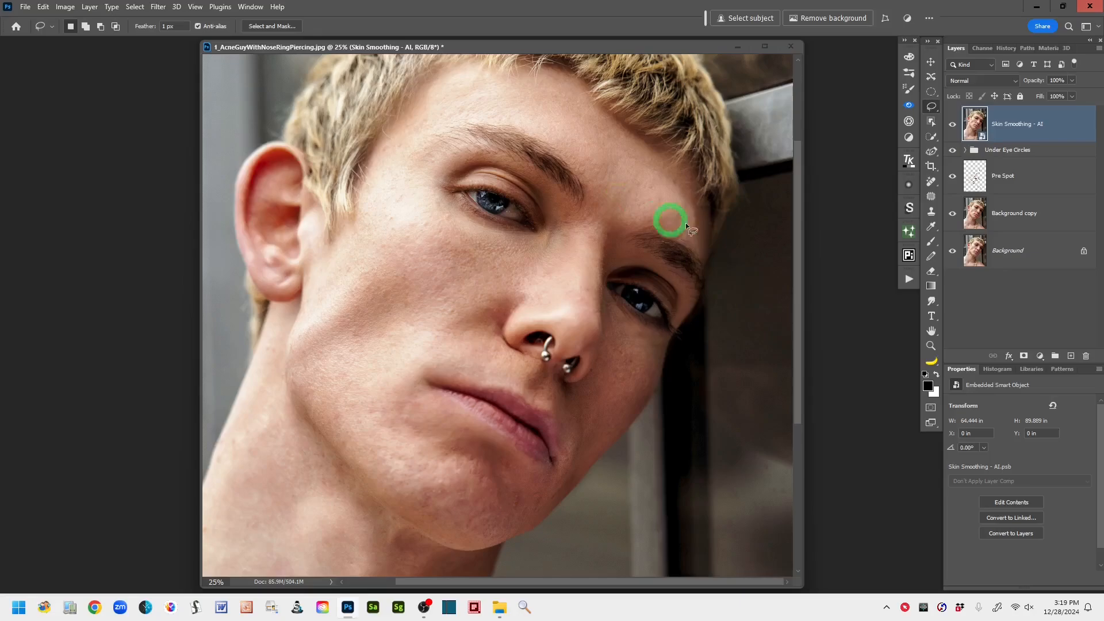
key("ctrl+minus")
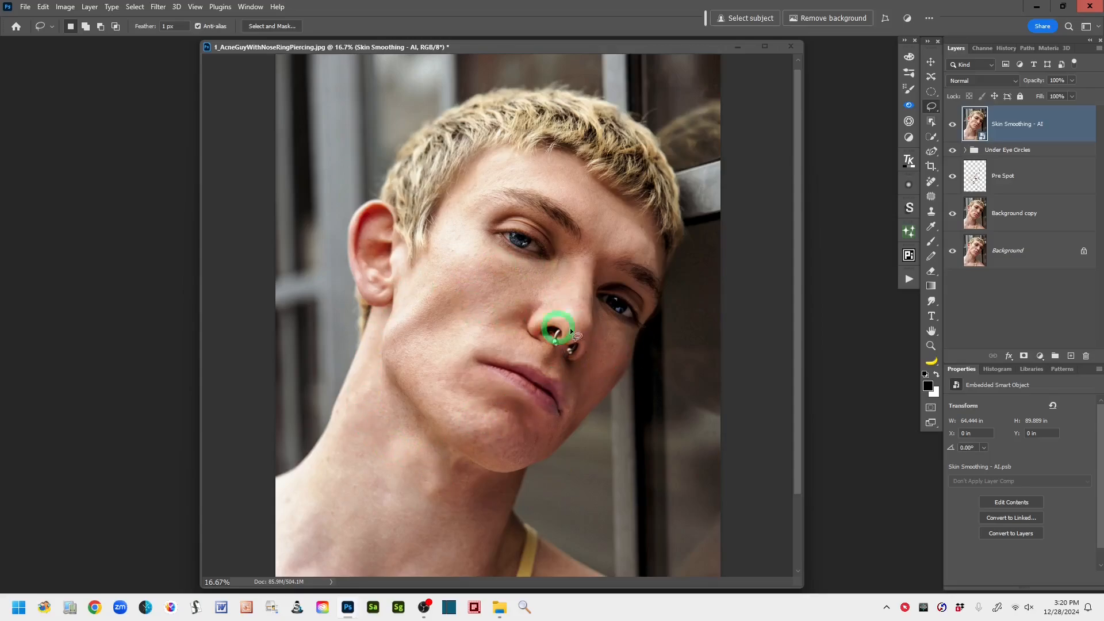
left_click(159, 7)
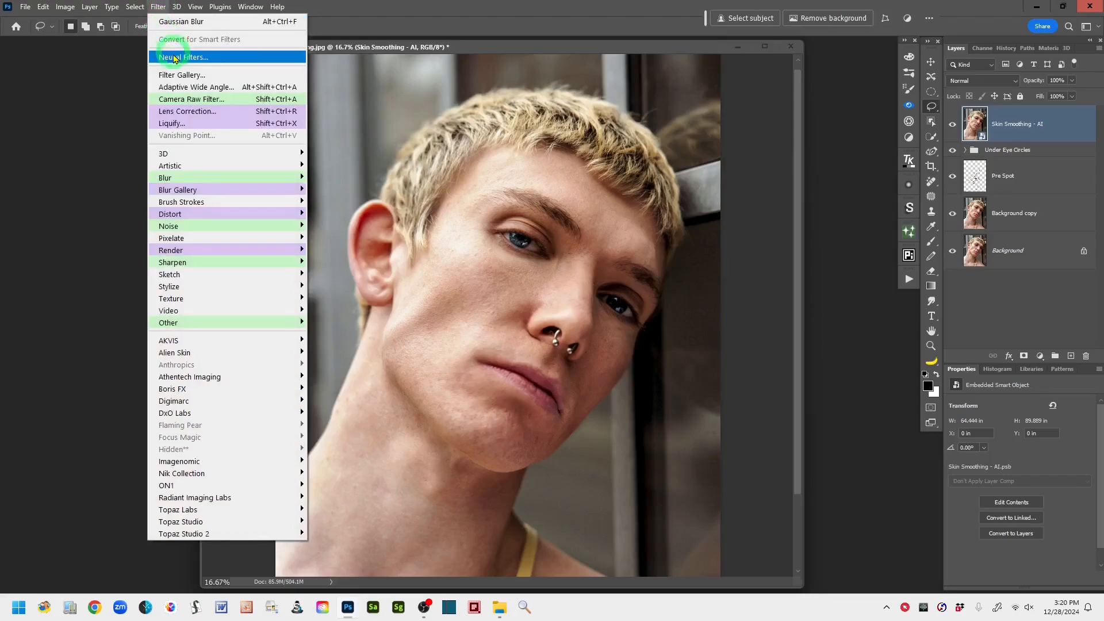
left_click(231, 58)
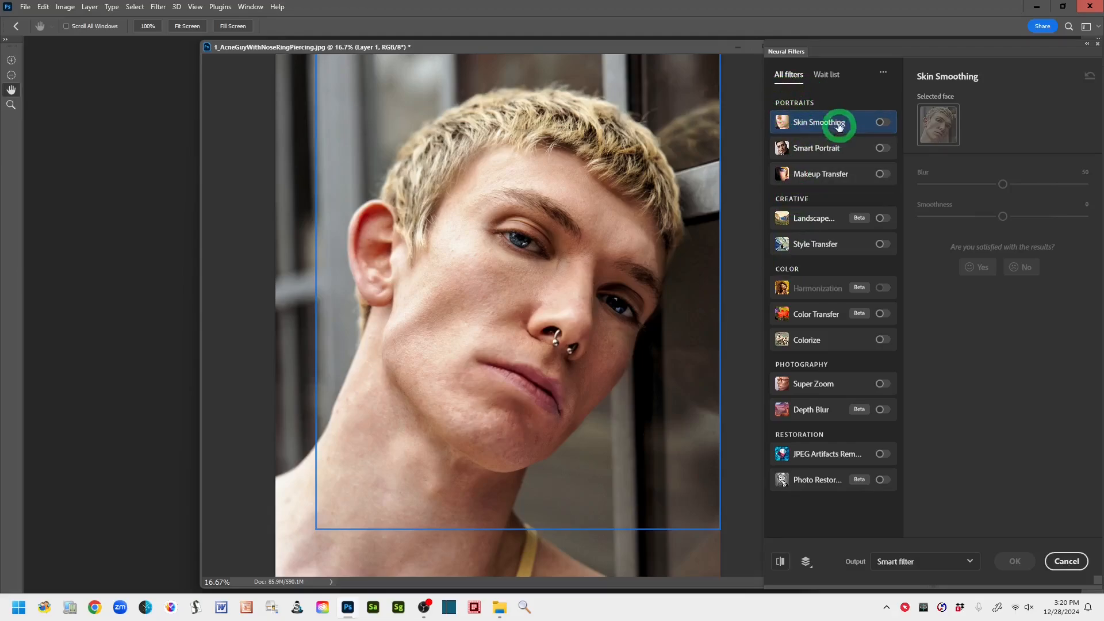
mouse_move(797, 121)
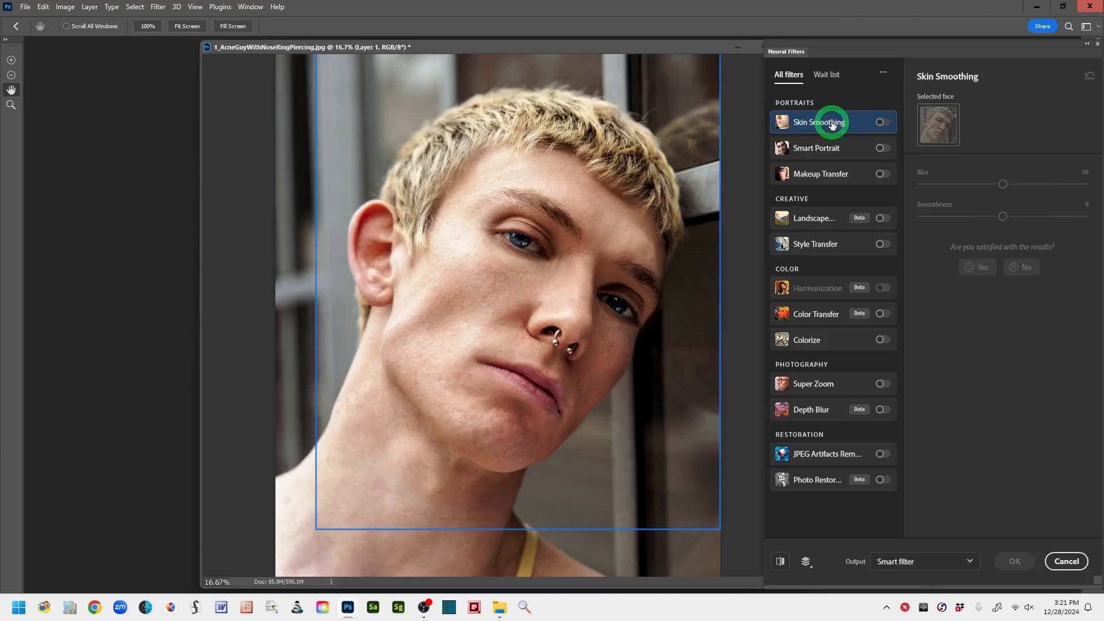
mouse_move(832, 125)
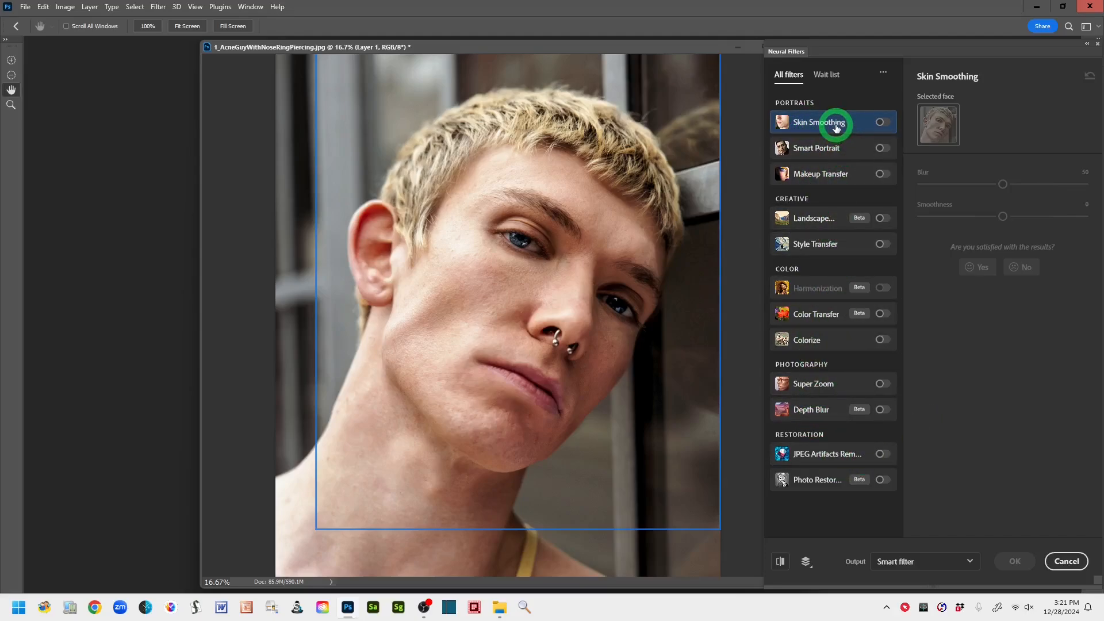
left_click(889, 125)
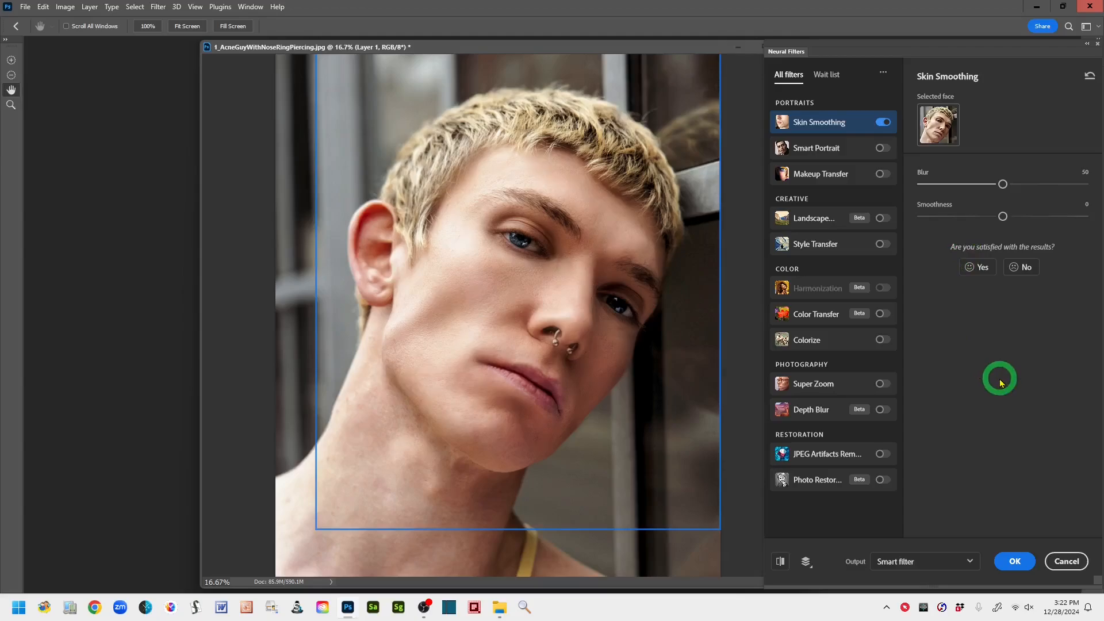
- Set the Skin Smoothing filter's Smoothness to +6
key("ctrl+plus")
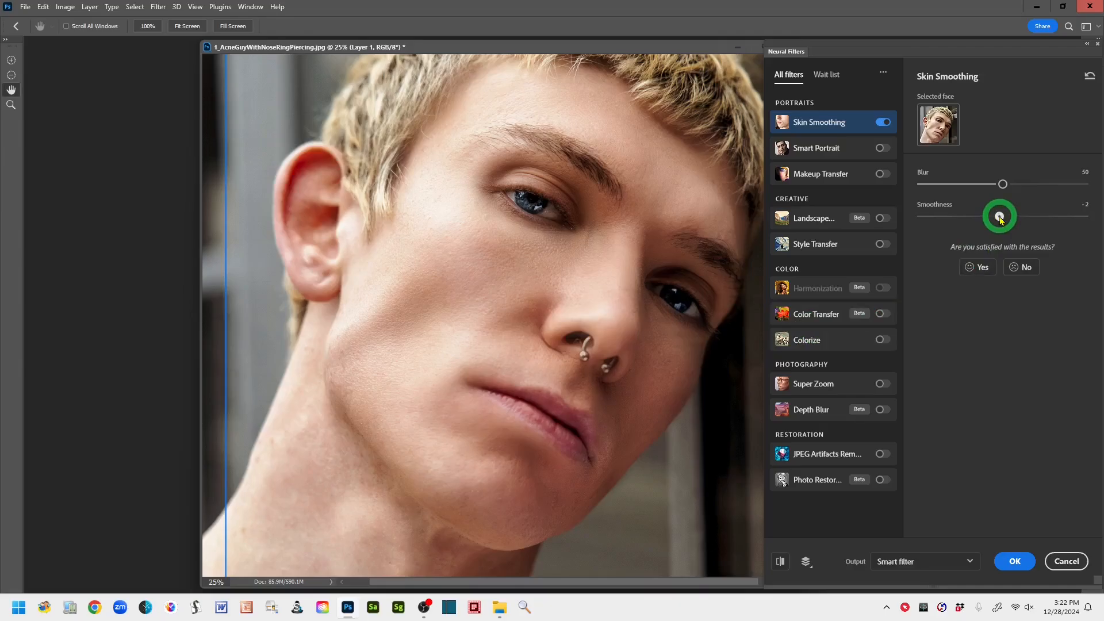
left_click_drag(1000, 218, 1009, 218)
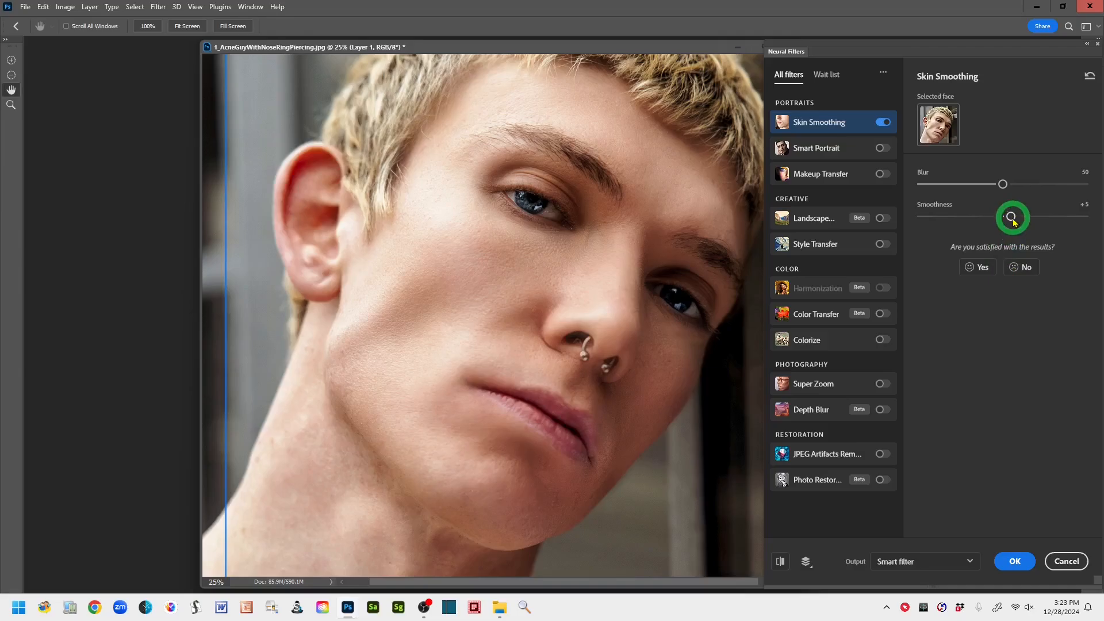
left_click_drag(1013, 218, 1013, 218)
left_click_drag(1015, 221, 1015, 222)
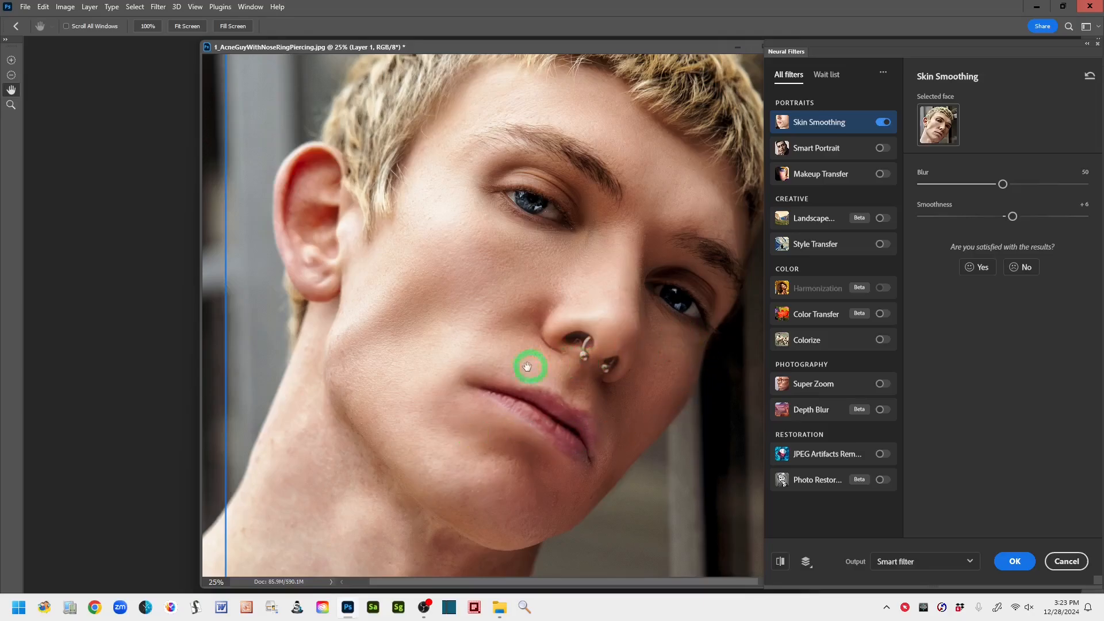
- Inspect the smoothing on the neck and face, and set the Skin Smoothing filter's Blur to 38
left_click_drag(546, 393, 545, 251)
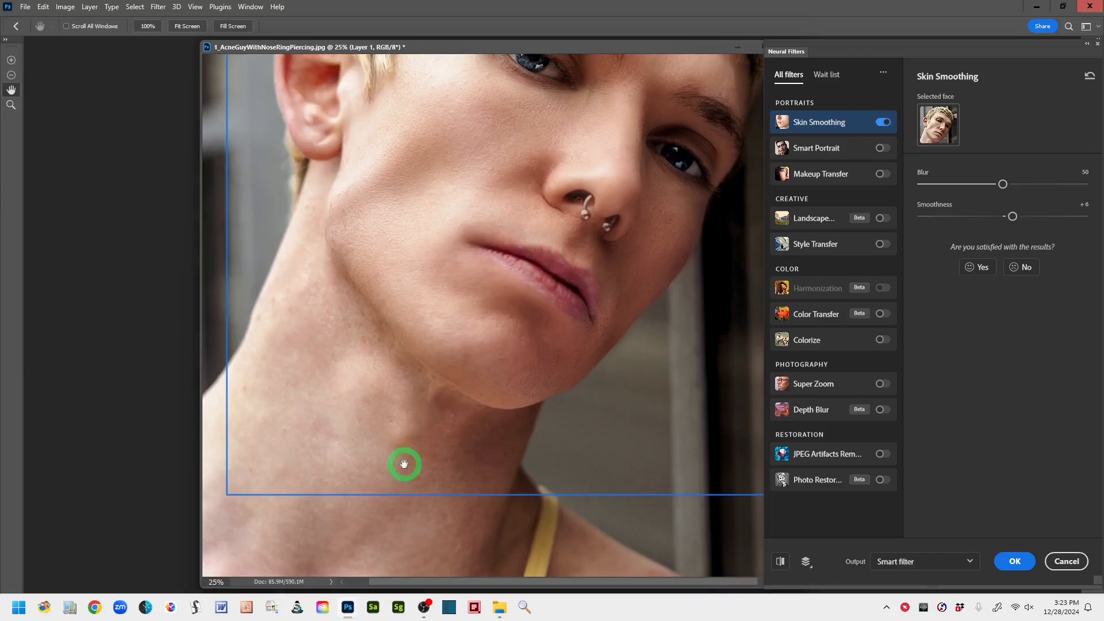
left_click_drag(581, 289, 542, 452)
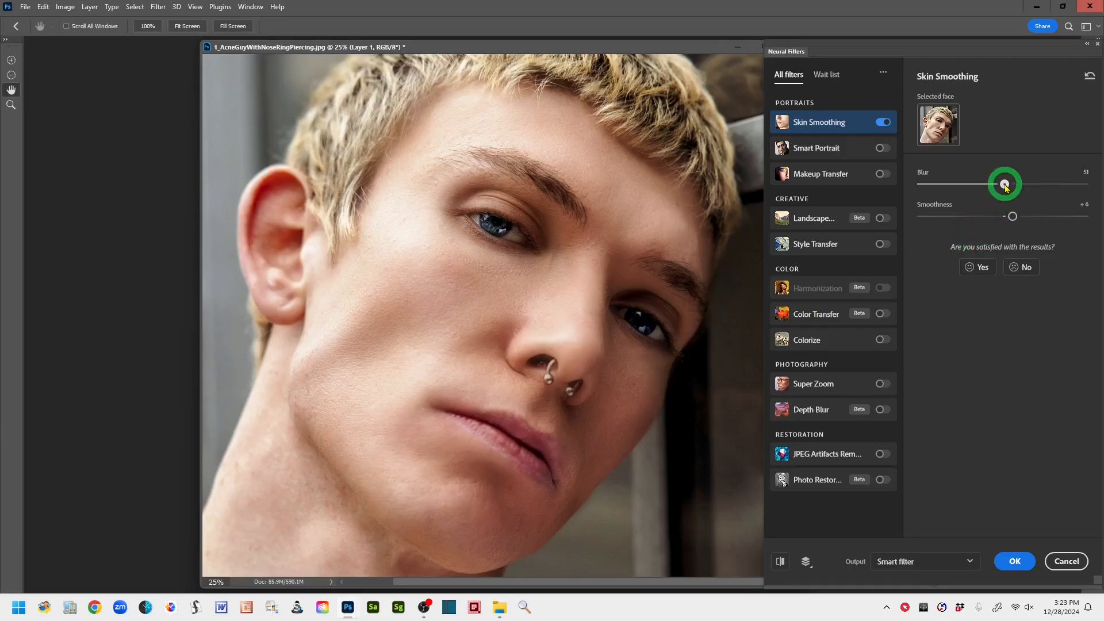
left_click_drag(1005, 185, 1000, 189)
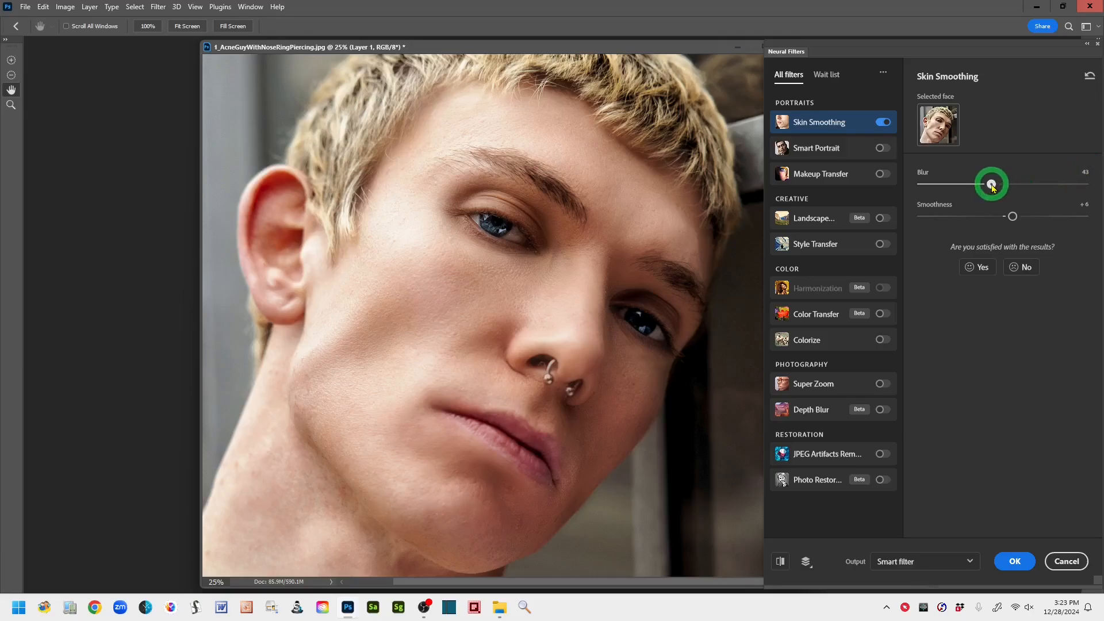
left_click_drag(992, 187, 992, 187)
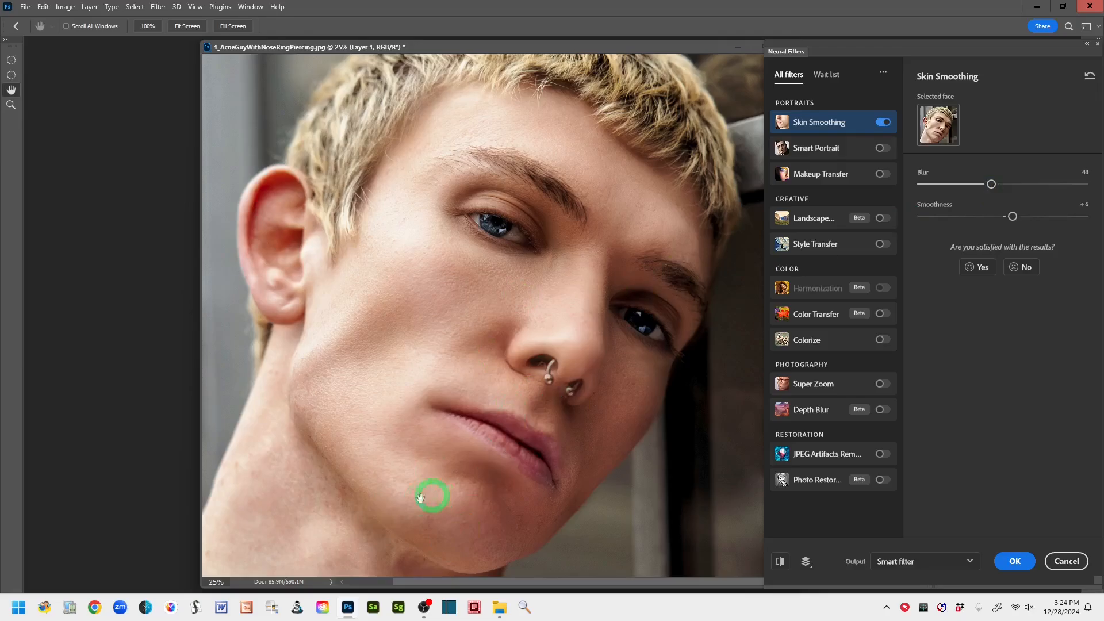
left_click(983, 185)
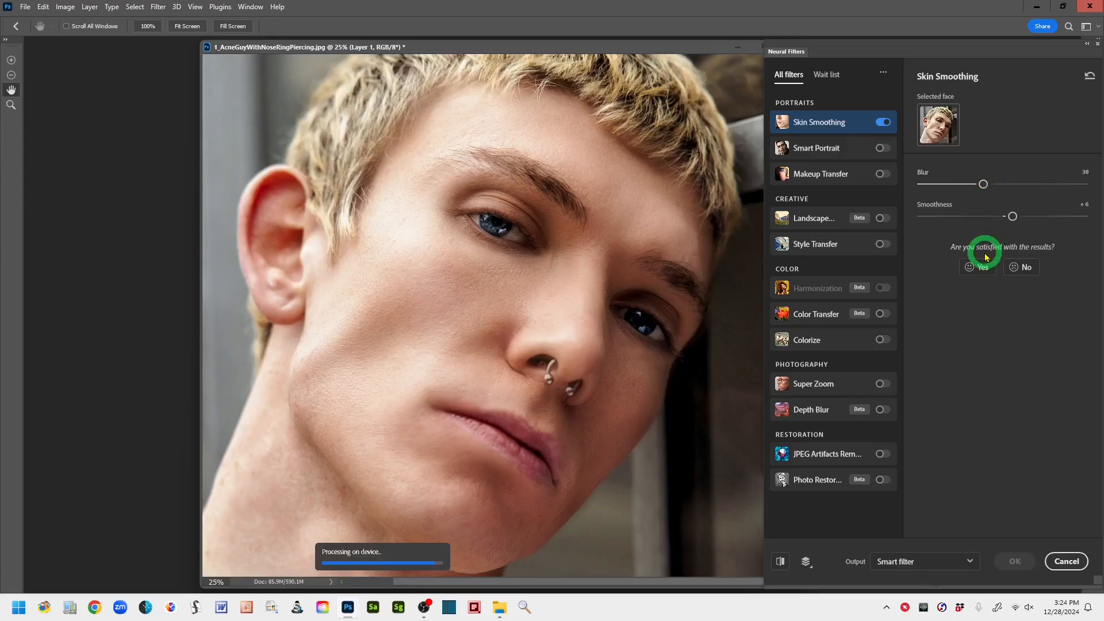
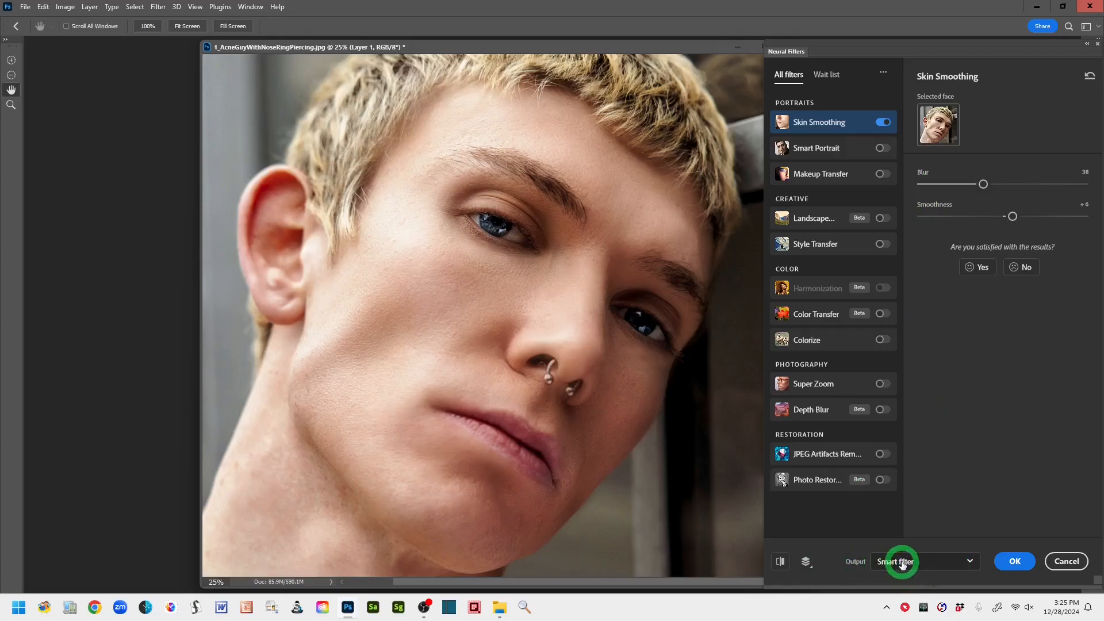
- Output the skin smoothing as a new masked layer, apply the filter, and view the Neural Filter Output layer's mask on its own
left_click(970, 562)
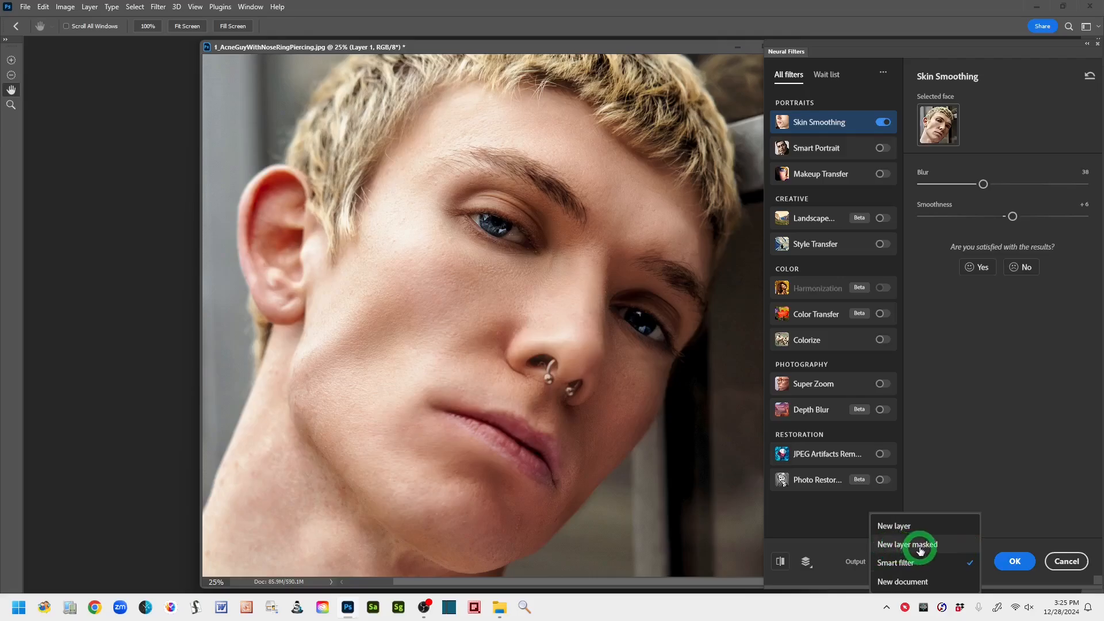
left_click(956, 547)
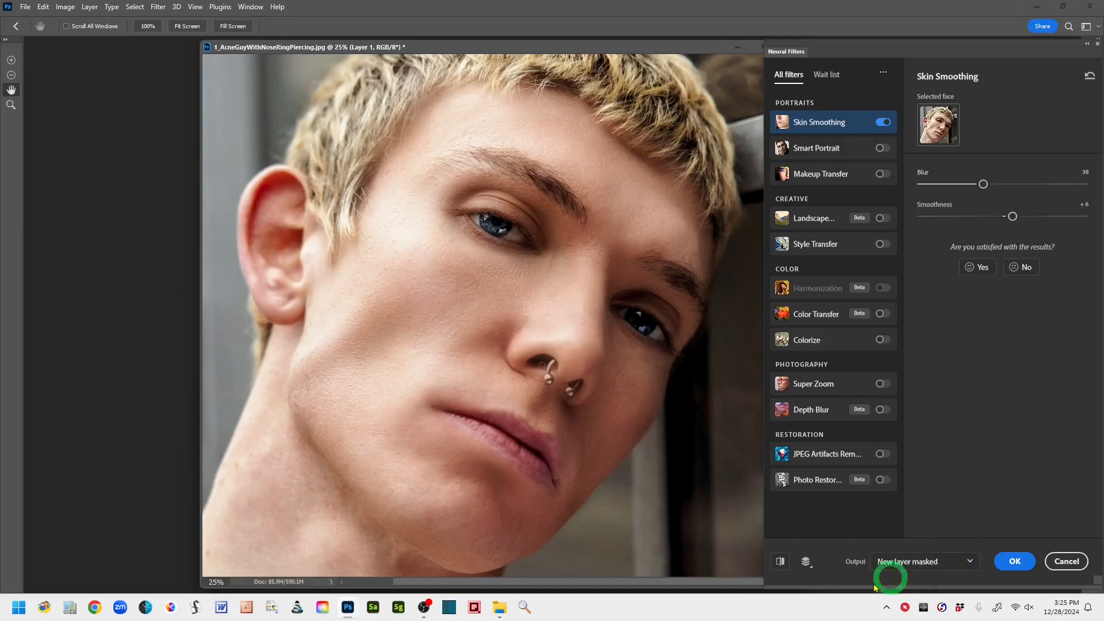
left_click(1026, 564)
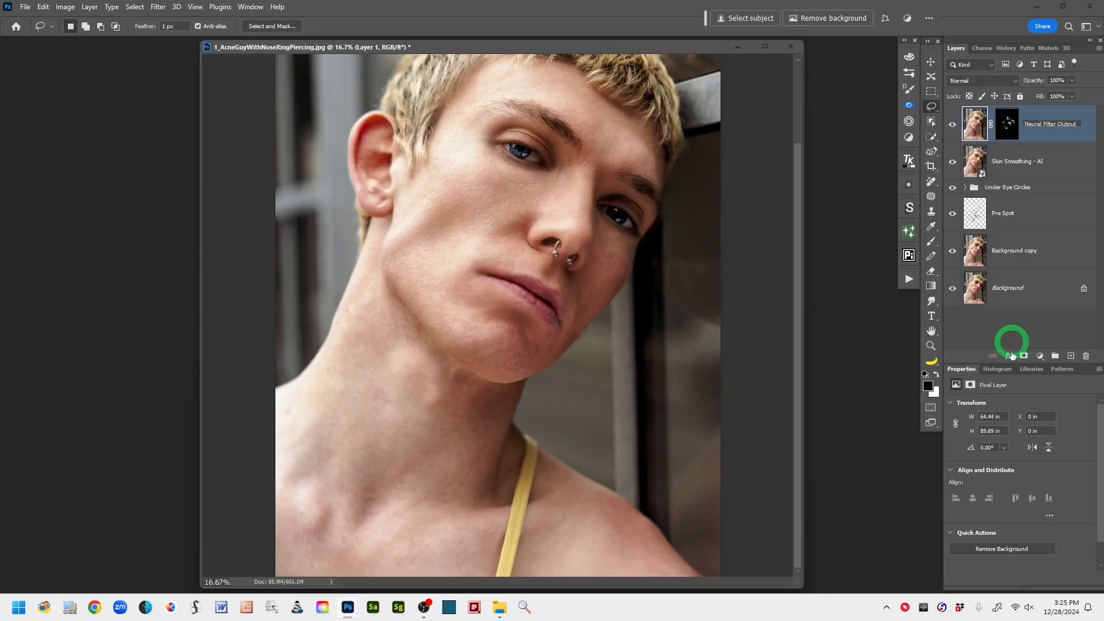
left_click(1062, 140)
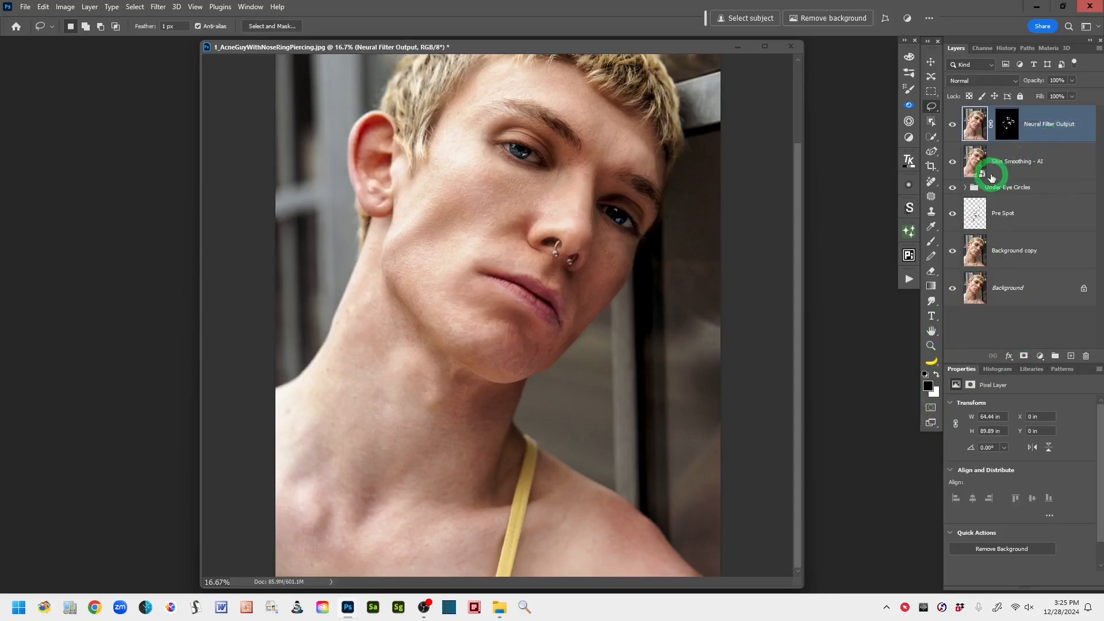
left_click(1010, 130, "alt")
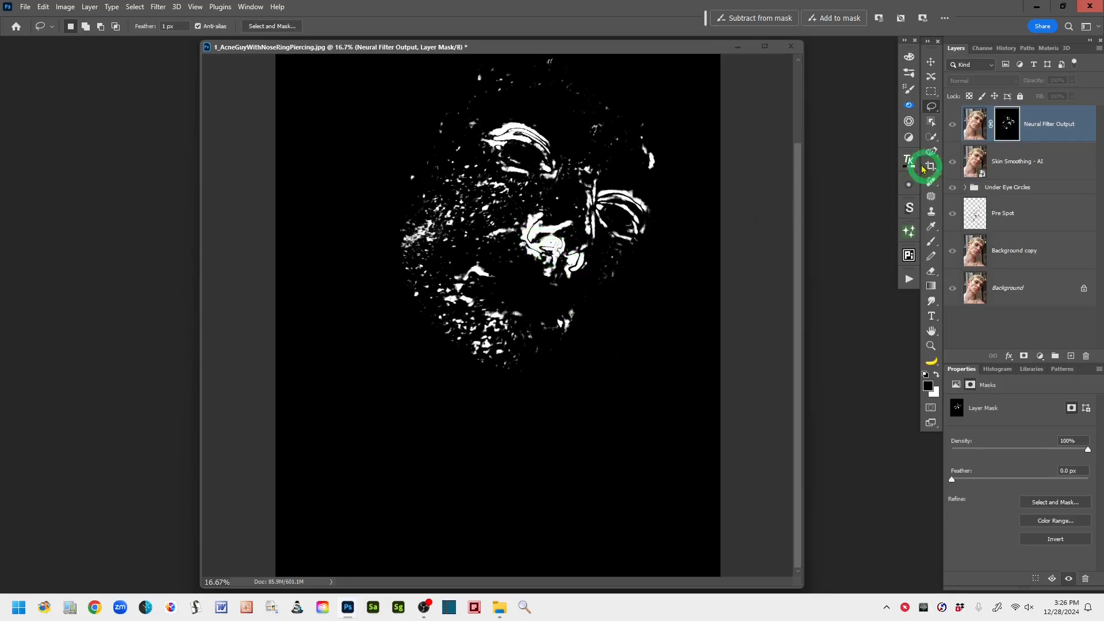
left_click(1007, 130, "alt")
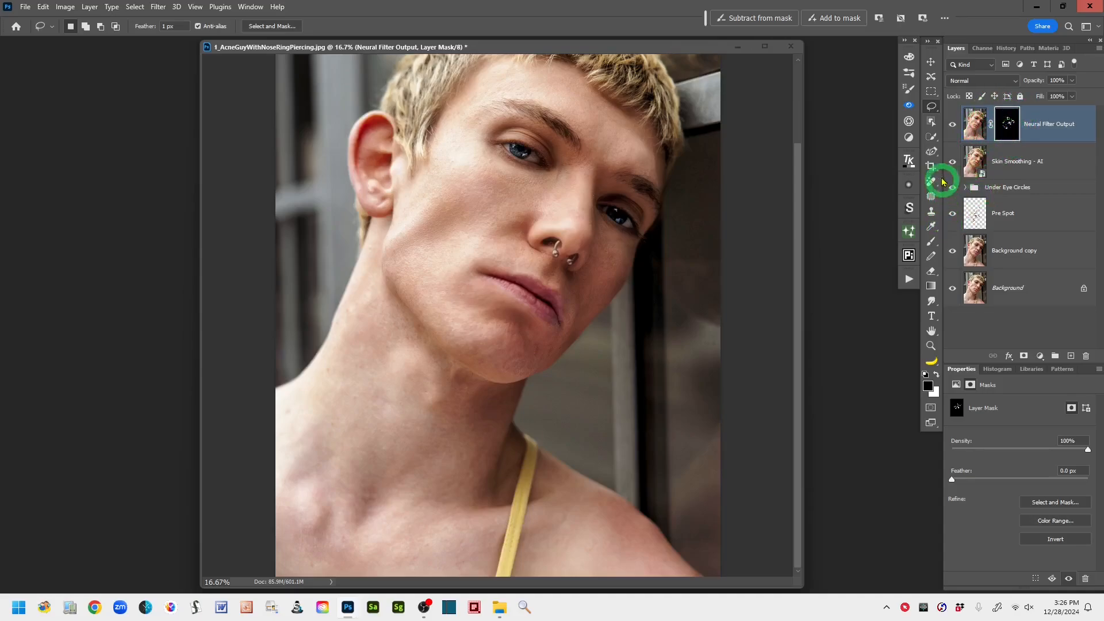
- Paint black over both ends of the nose ring on the Neural Filter Output mask with a soft 90 px brush at 0% hardness
left_click(930, 245)
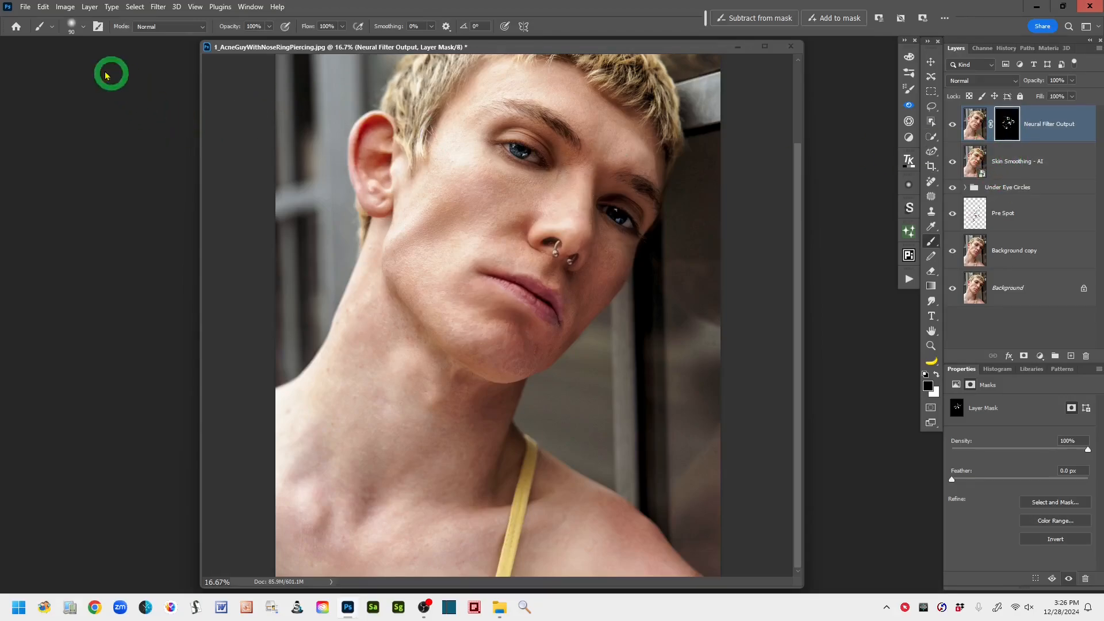
left_click(82, 25)
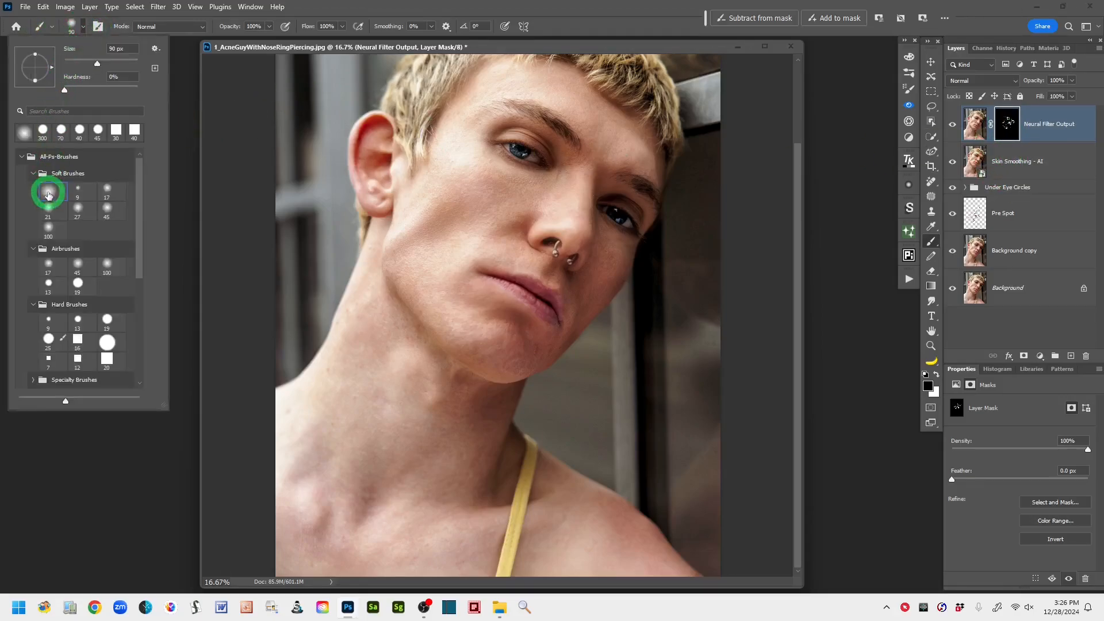
left_click(582, 11)
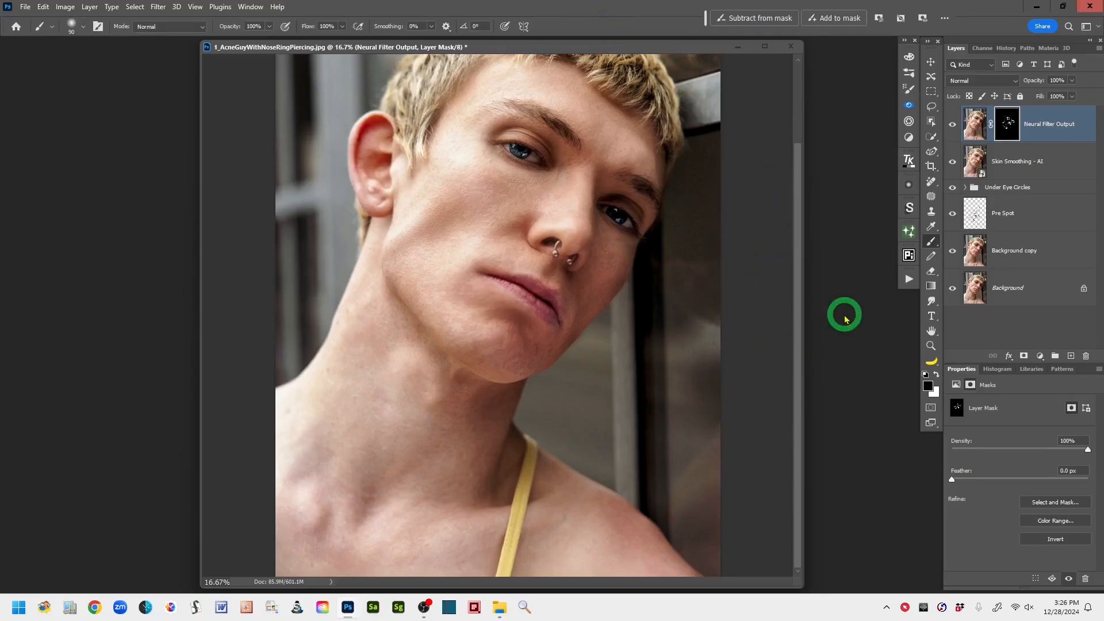
key("ctrl+plus")
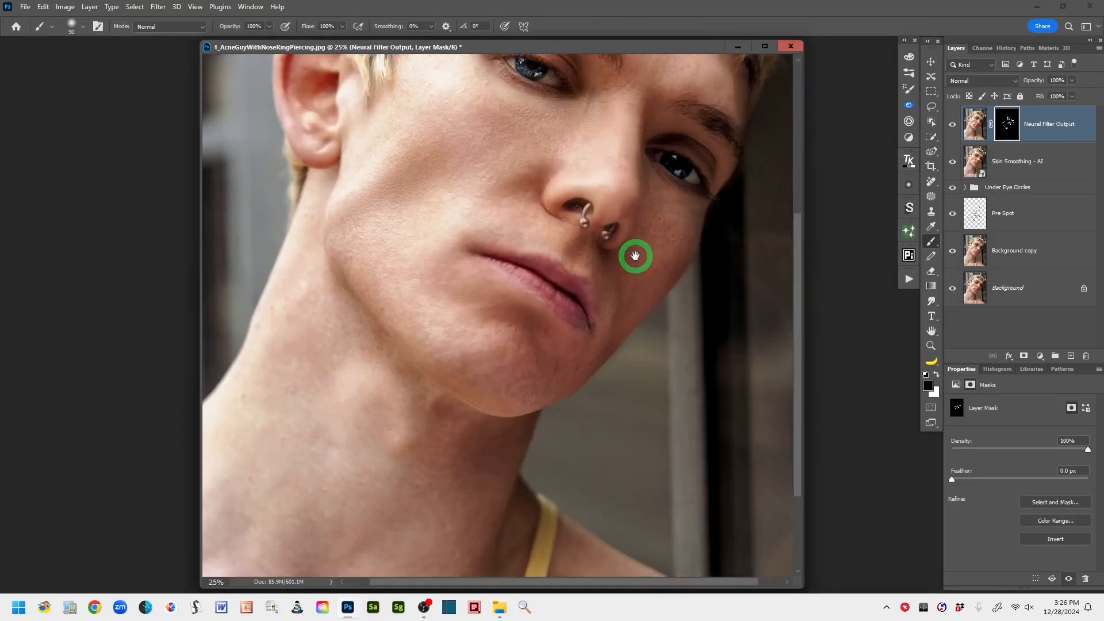
left_click_drag(634, 253, 598, 315)
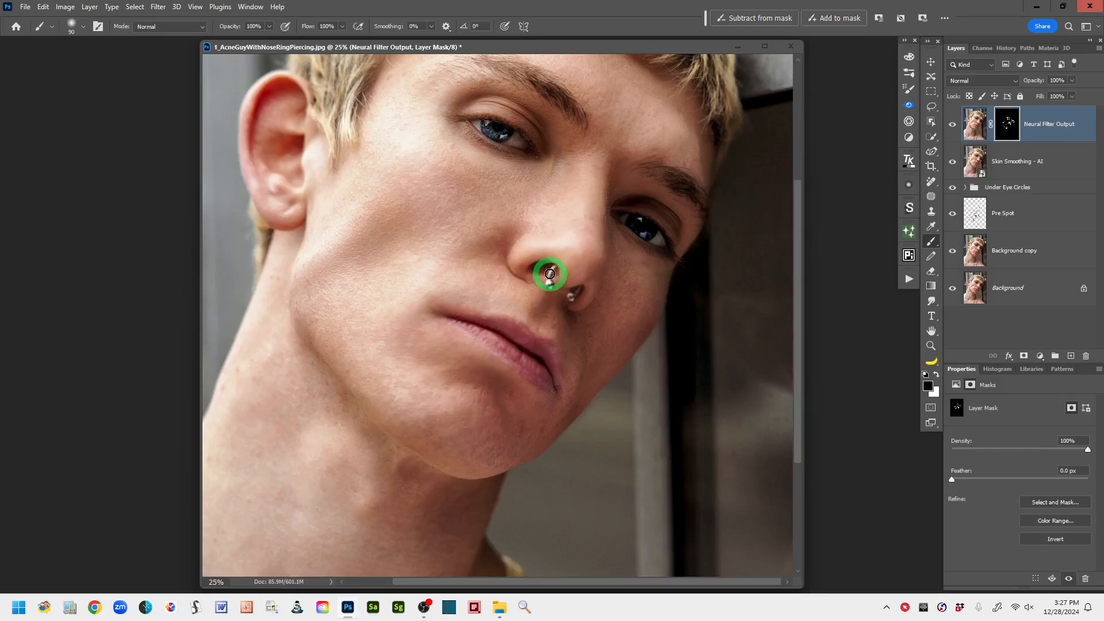
left_click_drag(551, 281, 550, 287)
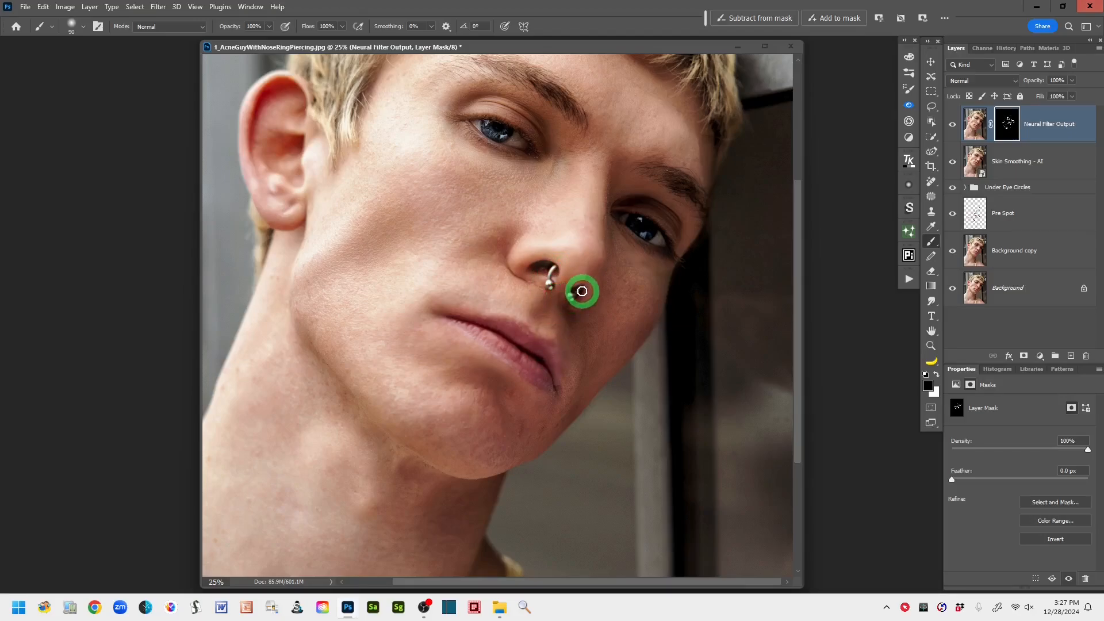
left_click_drag(575, 294, 581, 288)
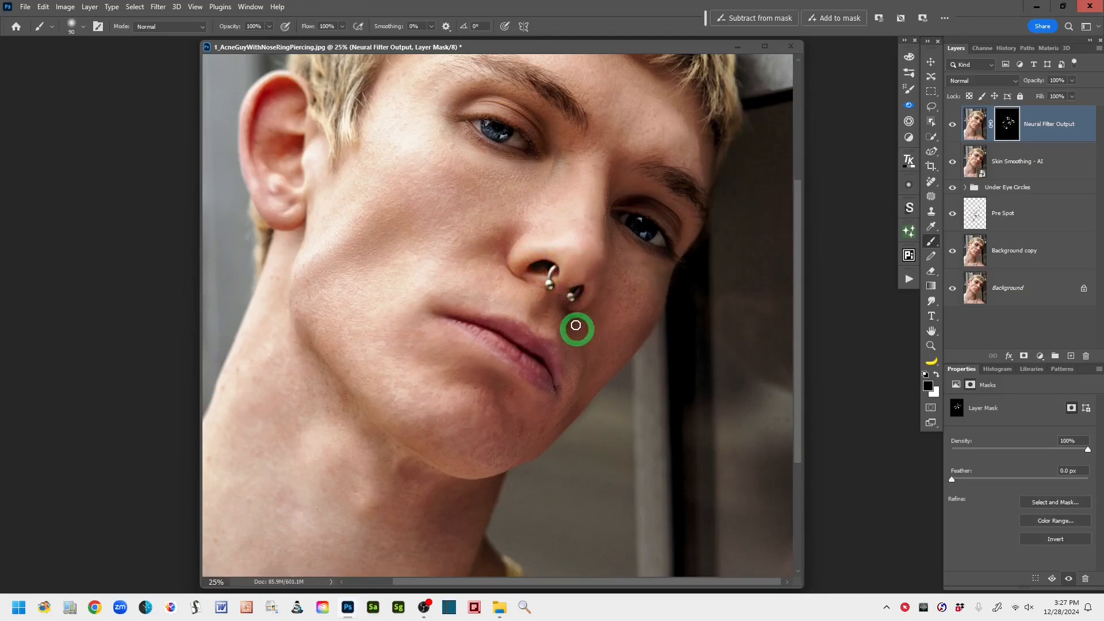
left_click_drag(566, 295, 575, 307)
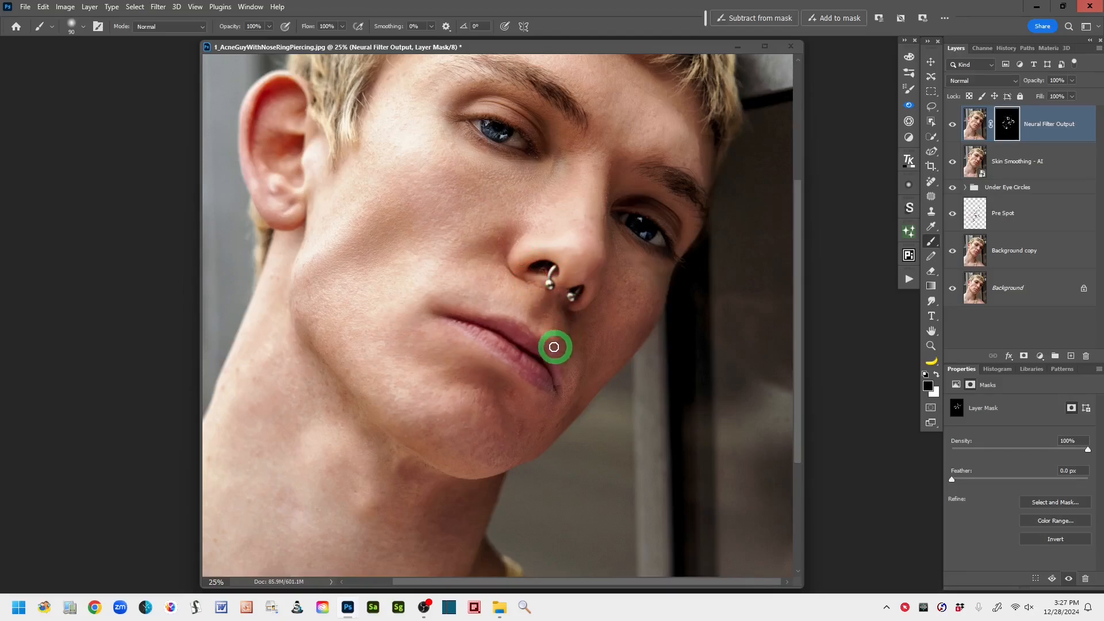
- Mask the smoothing off both eyebrows by painting black on the layer mask with a 125 px brush
left_click_drag(510, 197, 510, 311)
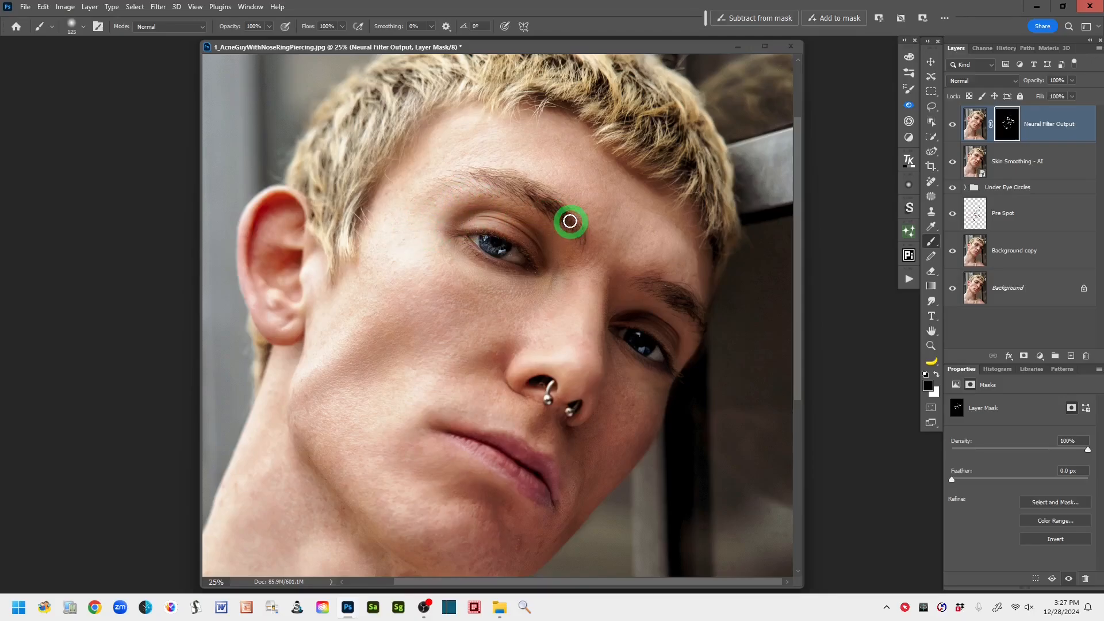
mouse_move(553, 206)
left_mouse_down()
mouse_move(459, 172)
mouse_move(493, 185)
mouse_move(474, 183)
left_mouse_up()
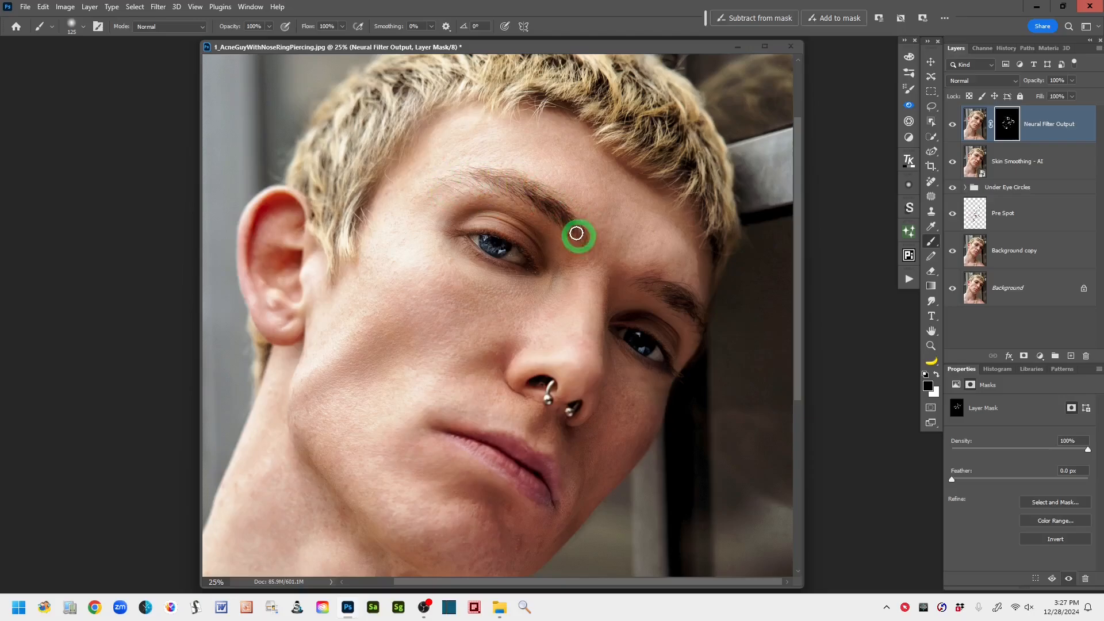
mouse_move(645, 296)
left_mouse_down()
mouse_move(670, 310)
mouse_move(656, 291)
mouse_move(669, 292)
mouse_move(713, 324)
mouse_move(675, 291)
mouse_move(692, 315)
left_mouse_up()
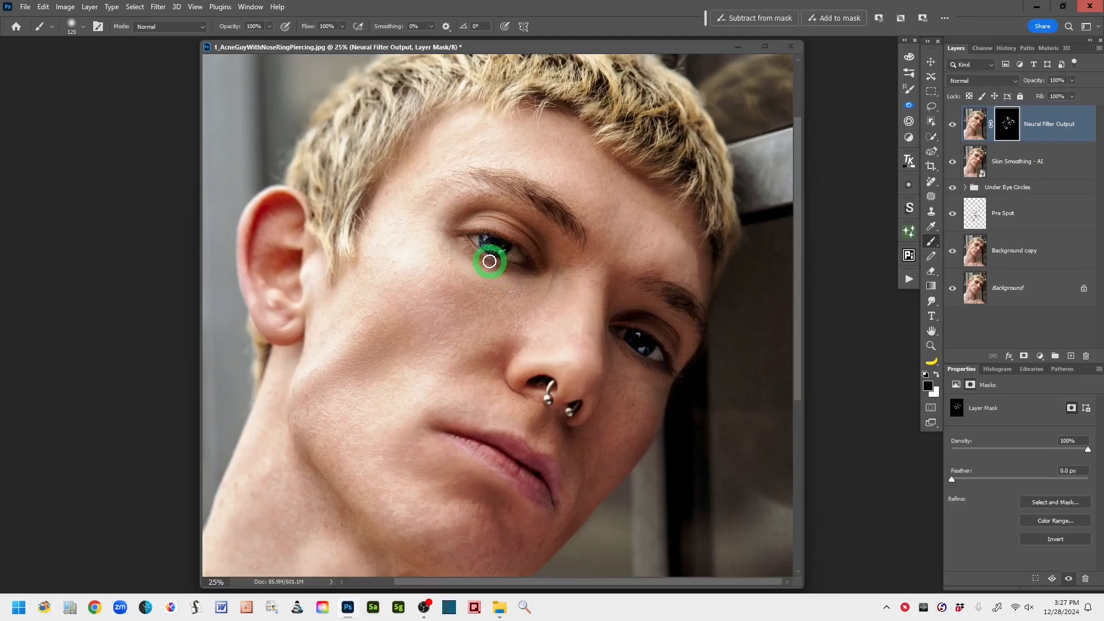
- Mask the smoothing off both eyes and the lips by painting black on the layer mask with a 100 px brush
mouse_move(486, 259)
left_mouse_down()
mouse_move(500, 262)
mouse_move(540, 264)
mouse_move(492, 235)
mouse_move(450, 232)
mouse_move(494, 238)
mouse_move(450, 238)
mouse_move(468, 264)
mouse_move(549, 272)
mouse_move(457, 233)
mouse_move(533, 267)
mouse_move(478, 237)
mouse_move(503, 246)
left_mouse_up()
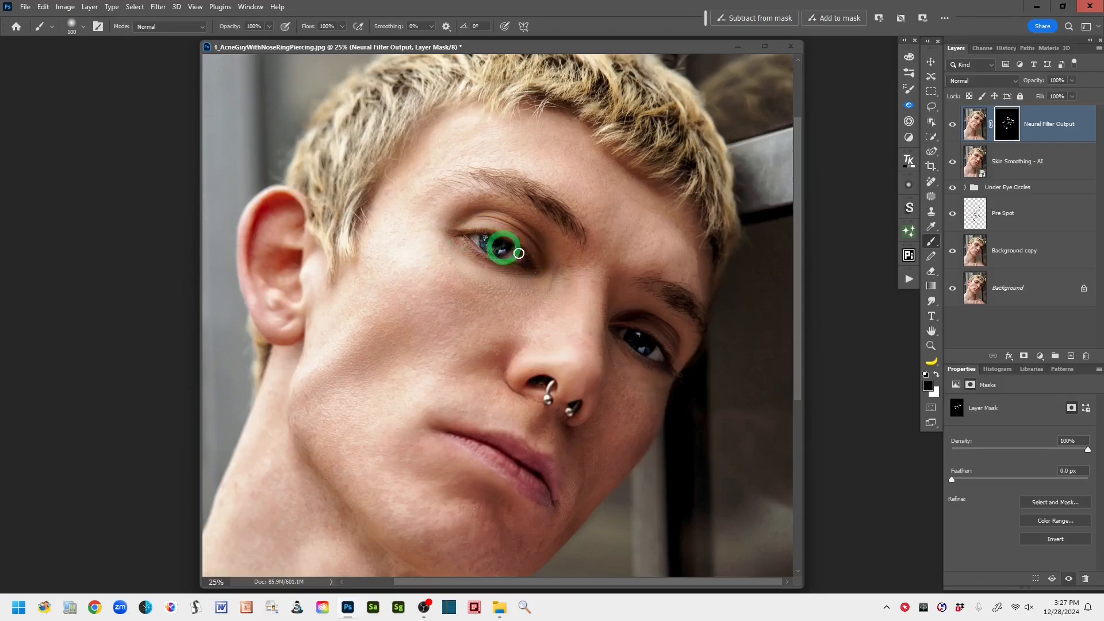
mouse_move(662, 336)
left_mouse_down()
mouse_move(629, 328)
mouse_move(662, 350)
mouse_move(630, 346)
mouse_move(669, 360)
left_mouse_up()
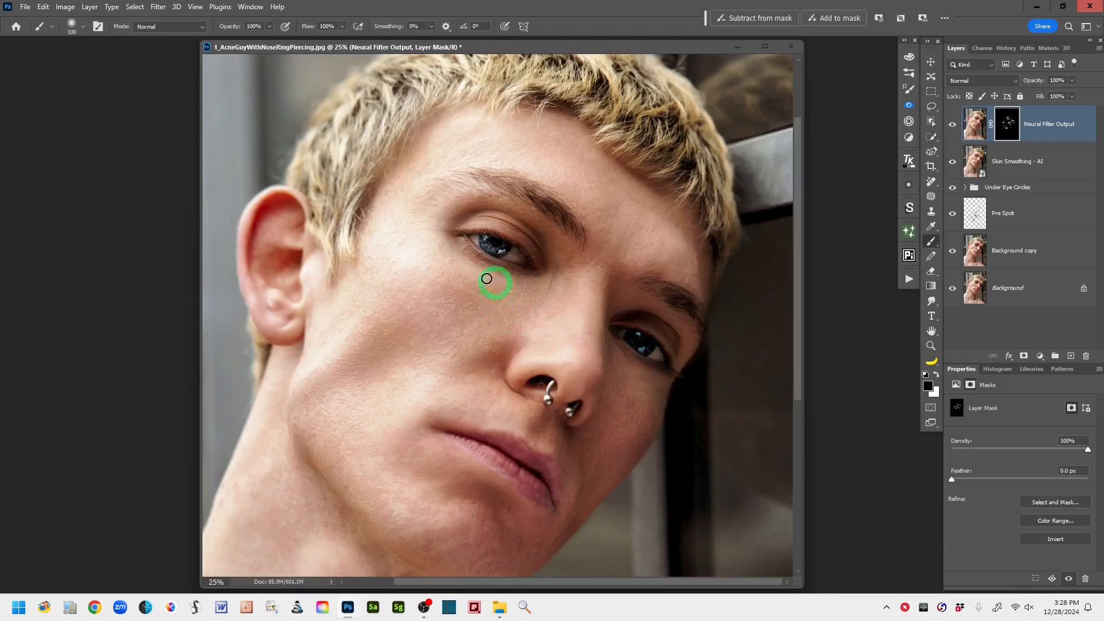
mouse_move(470, 251)
left_mouse_down()
mouse_move(451, 231)
mouse_move(486, 244)
mouse_move(464, 260)
left_mouse_up()
mouse_move(510, 447)
left_mouse_down()
mouse_move(460, 424)
mouse_move(459, 386)
left_mouse_up()
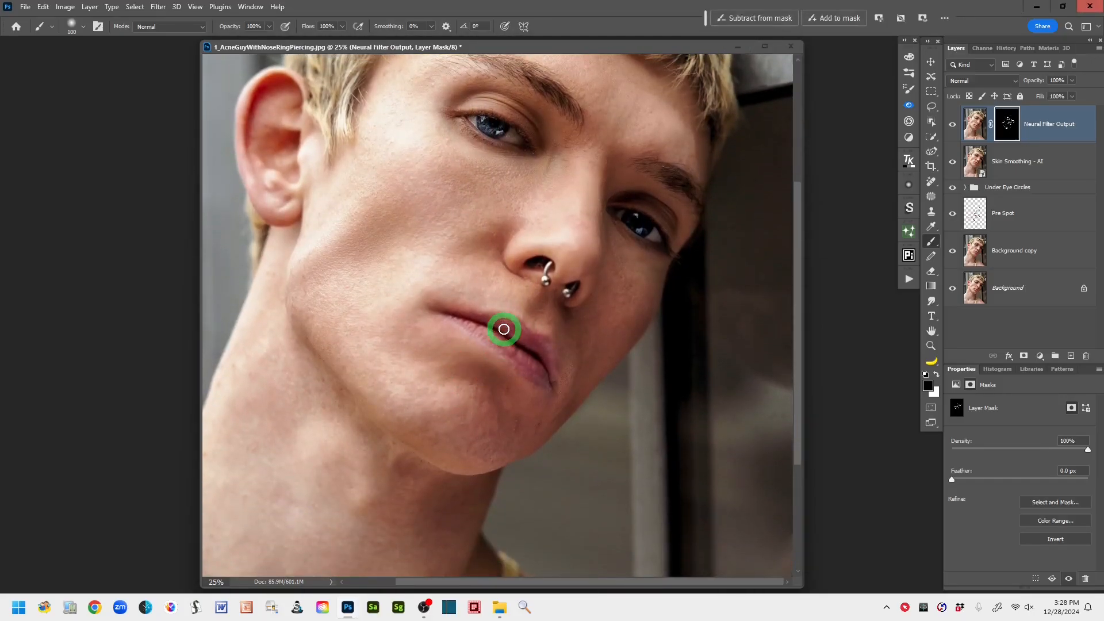
mouse_move(504, 329)
left_mouse_down()
mouse_move(524, 349)
mouse_move(496, 325)
mouse_move(507, 323)
mouse_move(452, 317)
mouse_move(515, 323)
mouse_move(537, 350)
mouse_move(544, 341)
mouse_move(552, 378)
mouse_move(449, 316)
mouse_move(585, 412)
mouse_move(467, 321)
mouse_move(474, 345)
mouse_move(473, 309)
mouse_move(440, 295)
mouse_move(453, 294)
mouse_move(423, 295)
mouse_move(505, 340)
mouse_move(495, 363)
mouse_move(596, 373)
mouse_move(558, 354)
mouse_move(504, 362)
mouse_move(573, 375)
left_mouse_up()
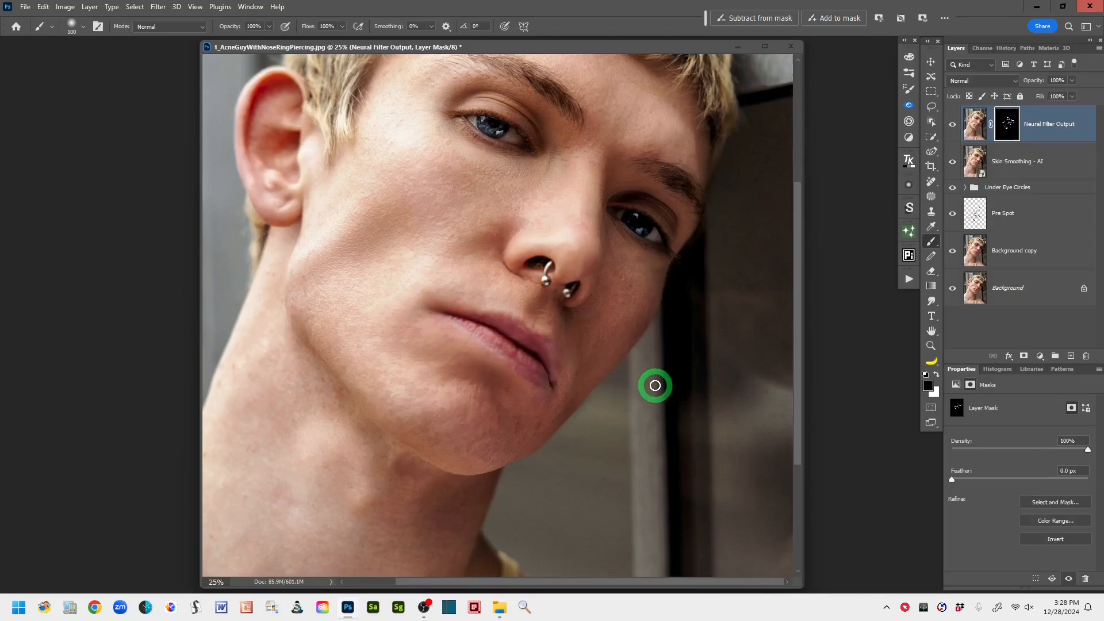
- Compare the portrait with and without the Neural Filter Output layer by toggling its visibility, leaving the layer visible
key("ctrl+minus")
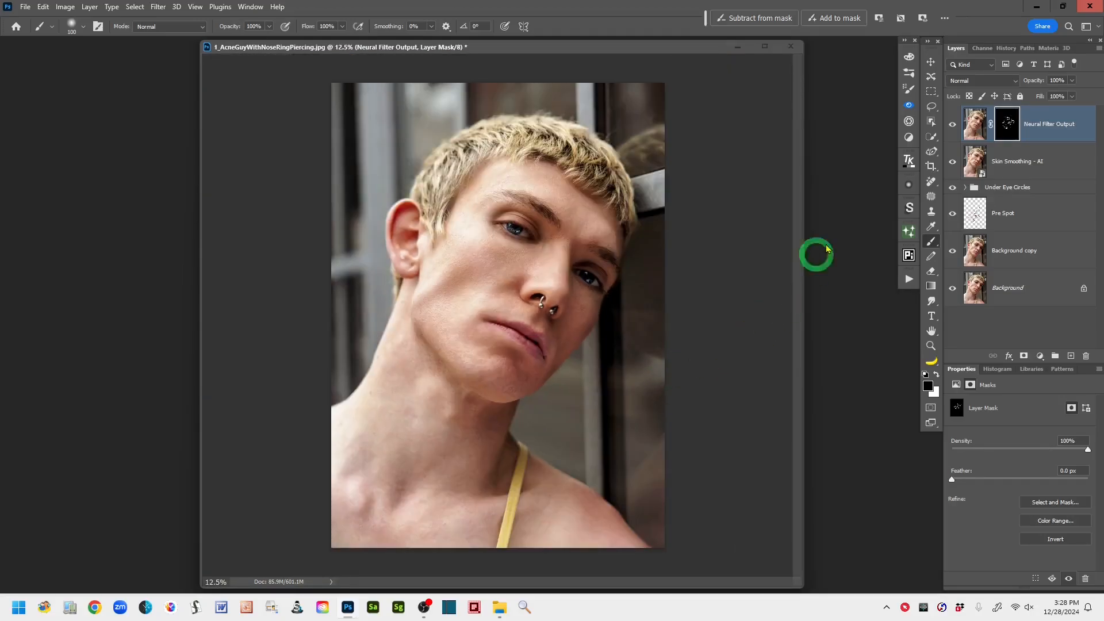
key("ctrl+plus")
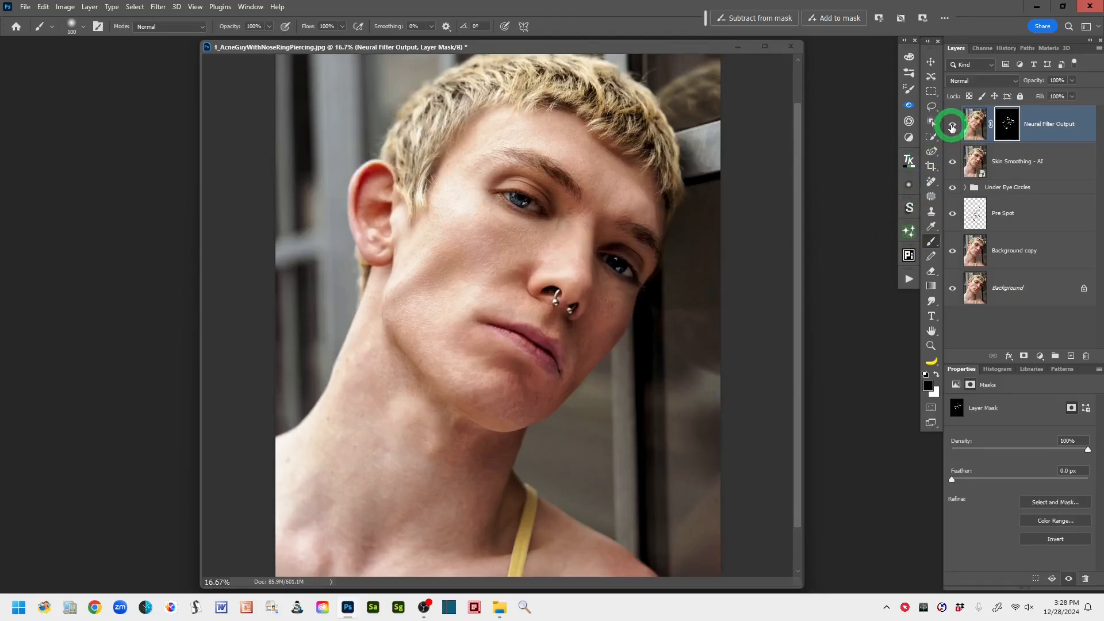
left_click(952, 127)
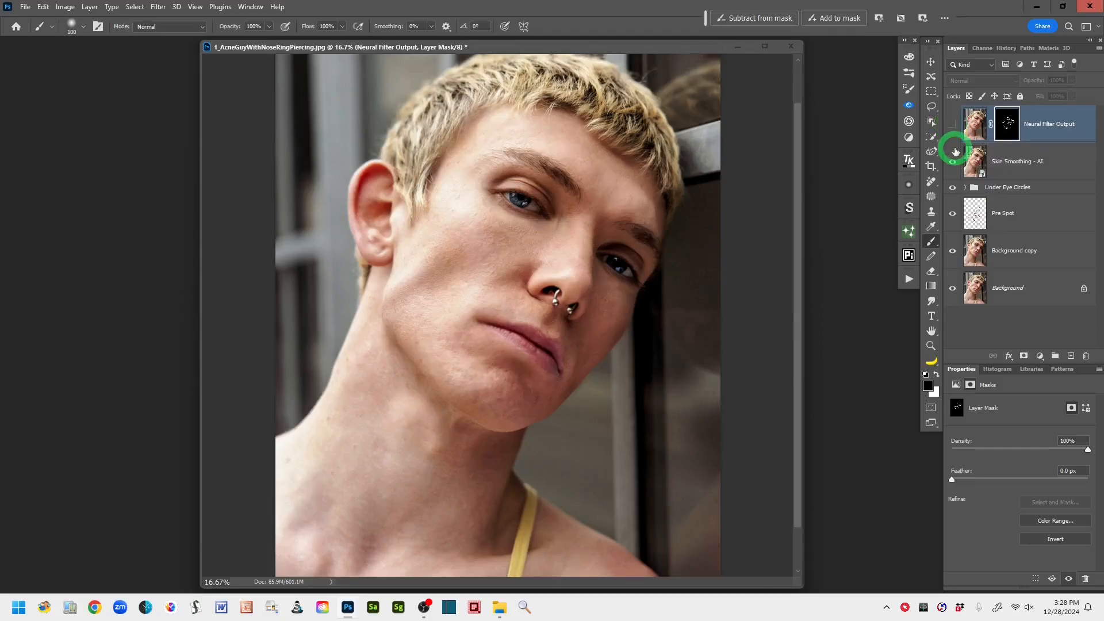
key("ctrl+plus")
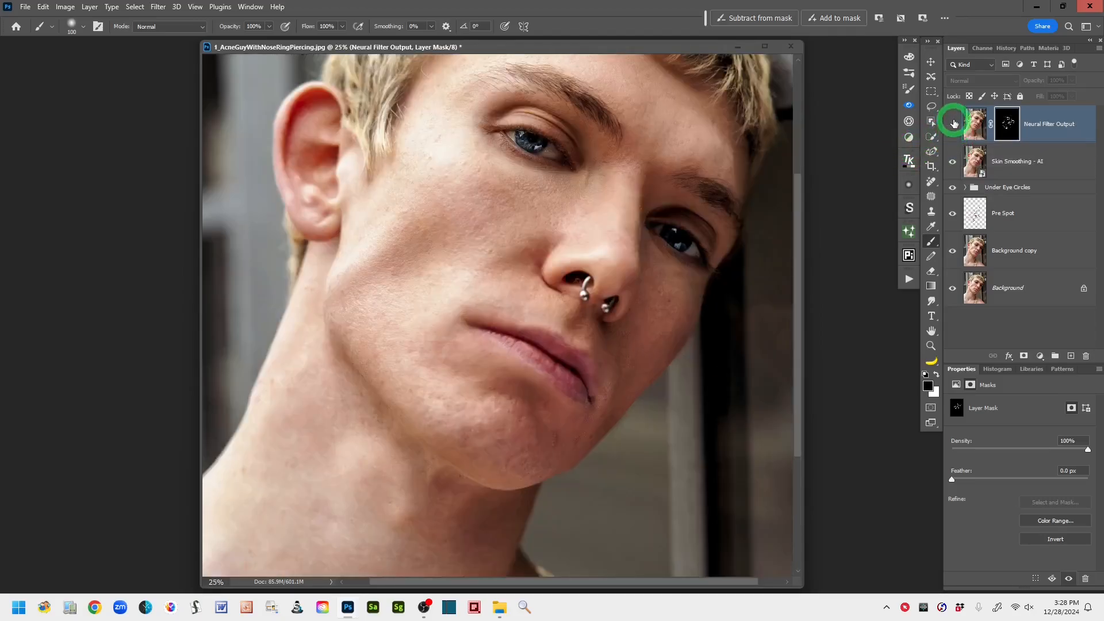
left_click(952, 124)
left_click(952, 124)
left_click(952, 124)
left_click(952, 125)
left_click(952, 124)
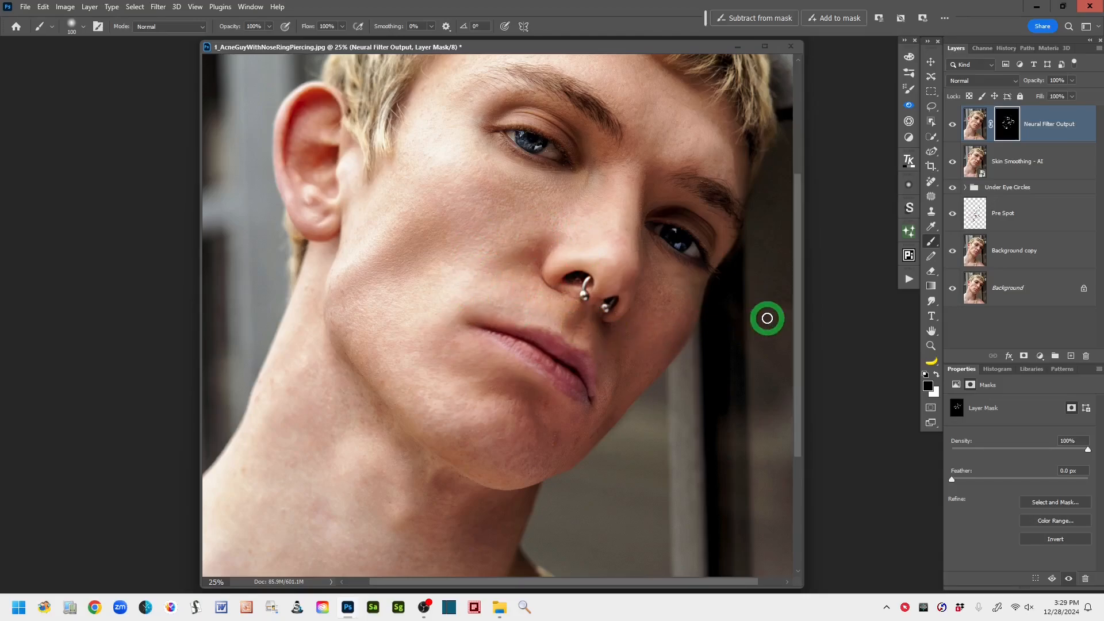
key("ctrl+minus")
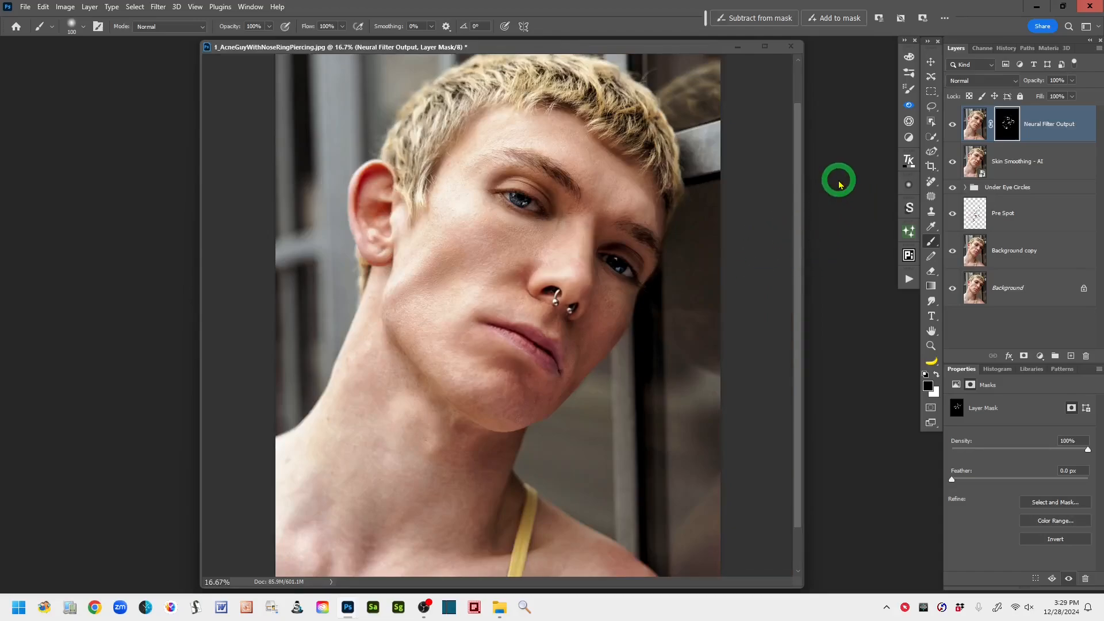
- Compare the retouched portrait with the original by showing only the Background layer, and restore all the layers' visibility
left_click(931, 113)
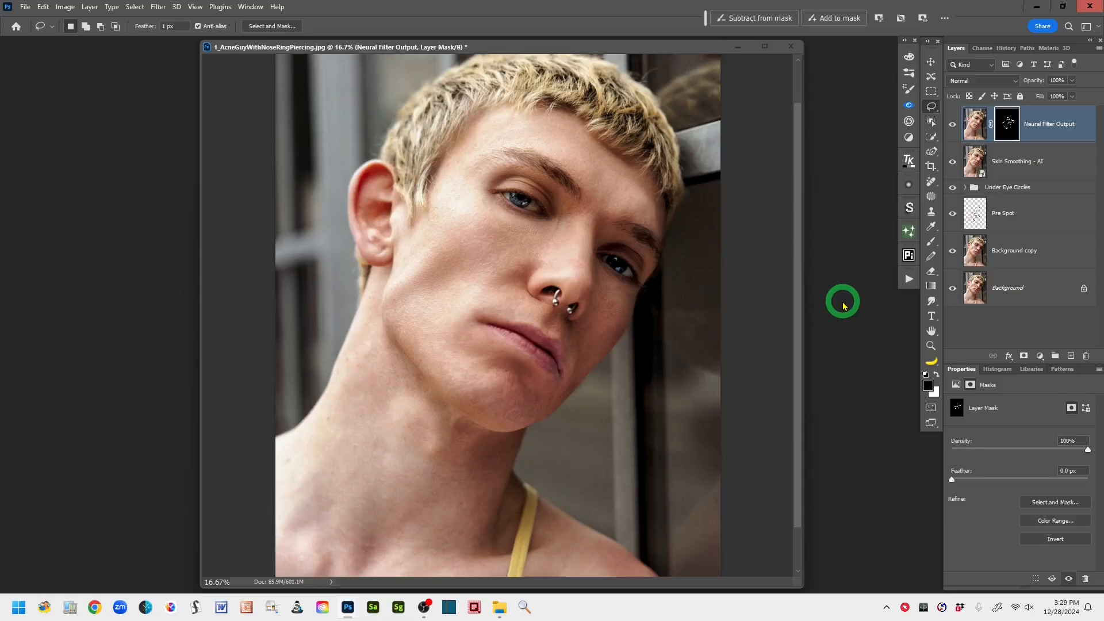
left_click(952, 289, "alt")
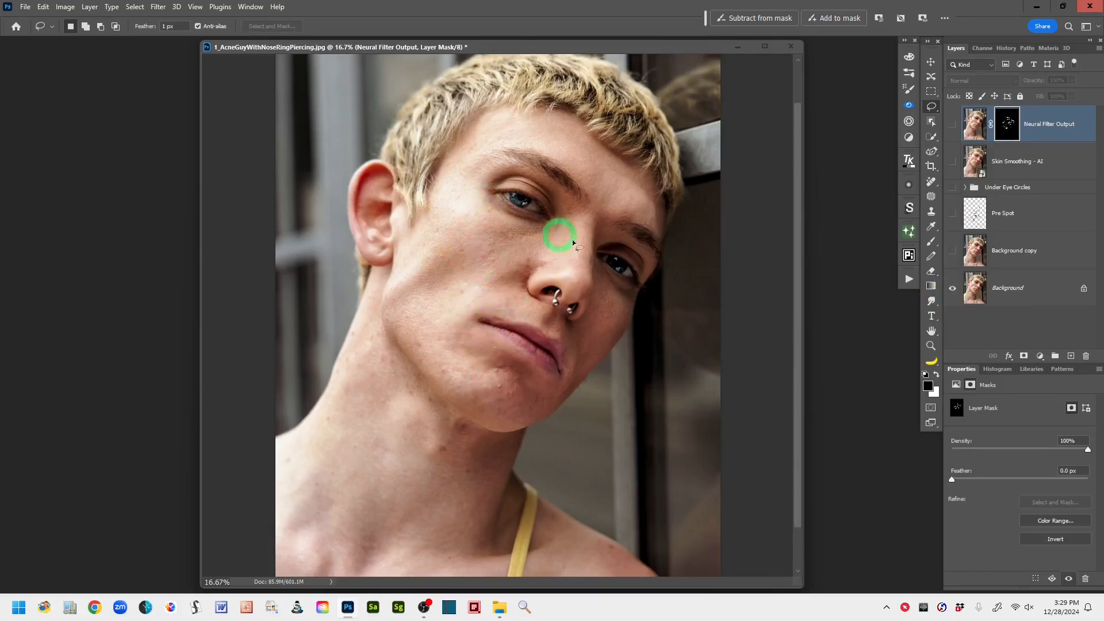
left_click(953, 289, "alt")
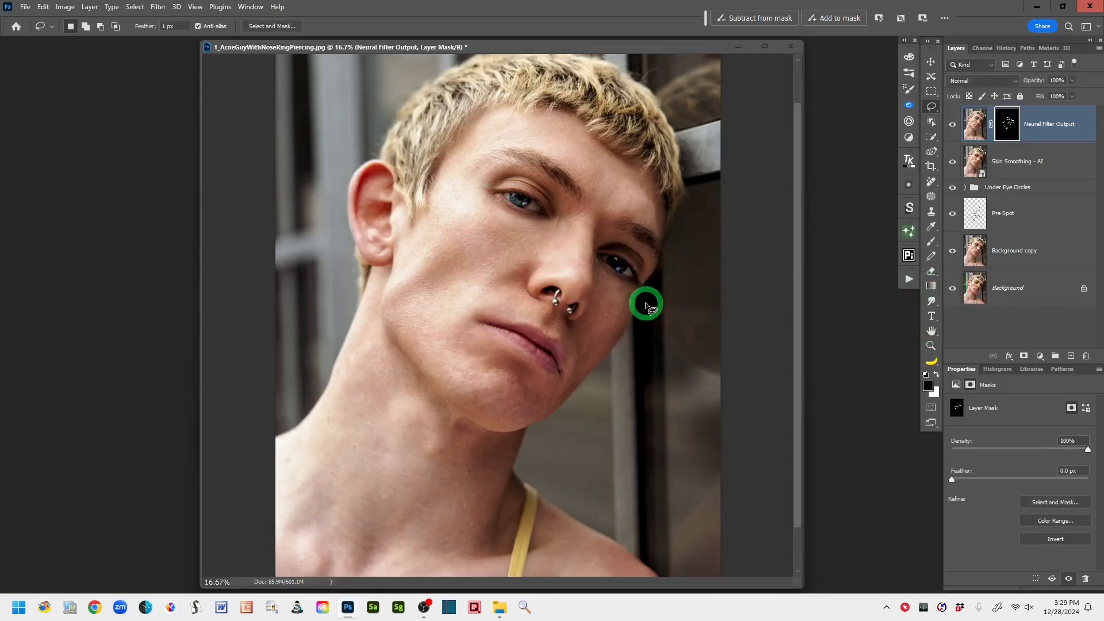
left_click_drag(662, 456, 661, 447)
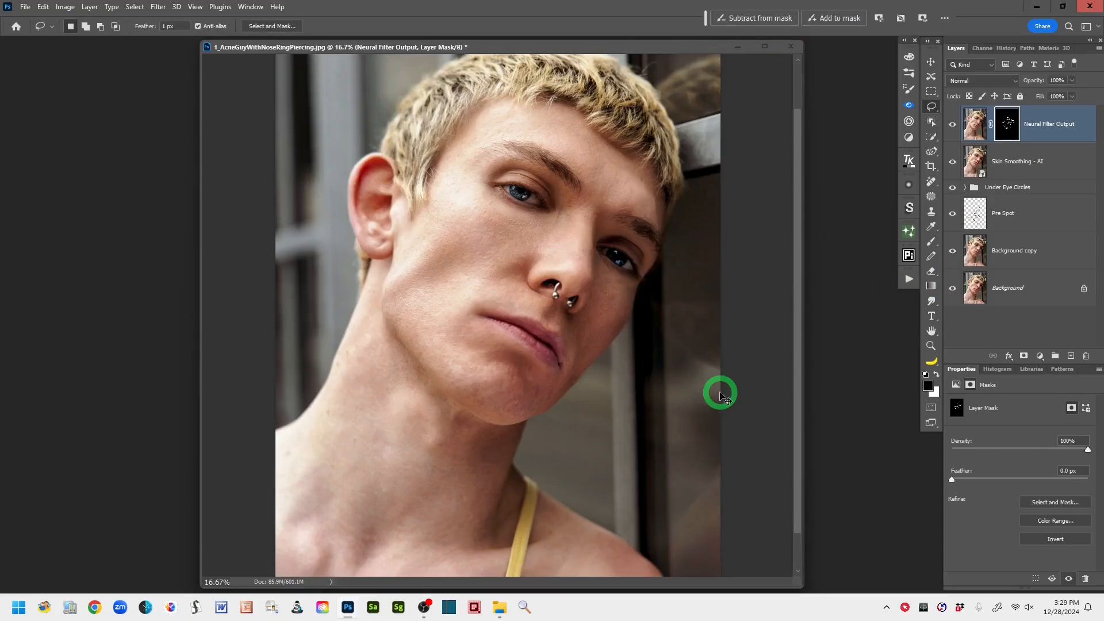
key("ctrl+minus")
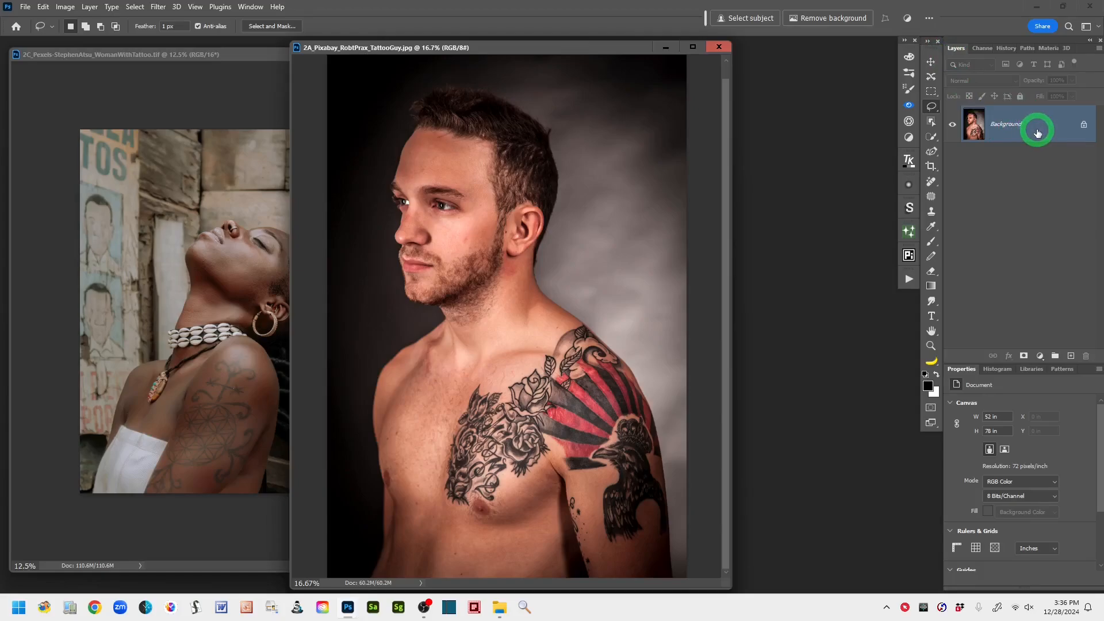
- Duplicate the Background layer of the tattooed man's portrait and name the duplicate "copy"
mouse_move(1037, 133)
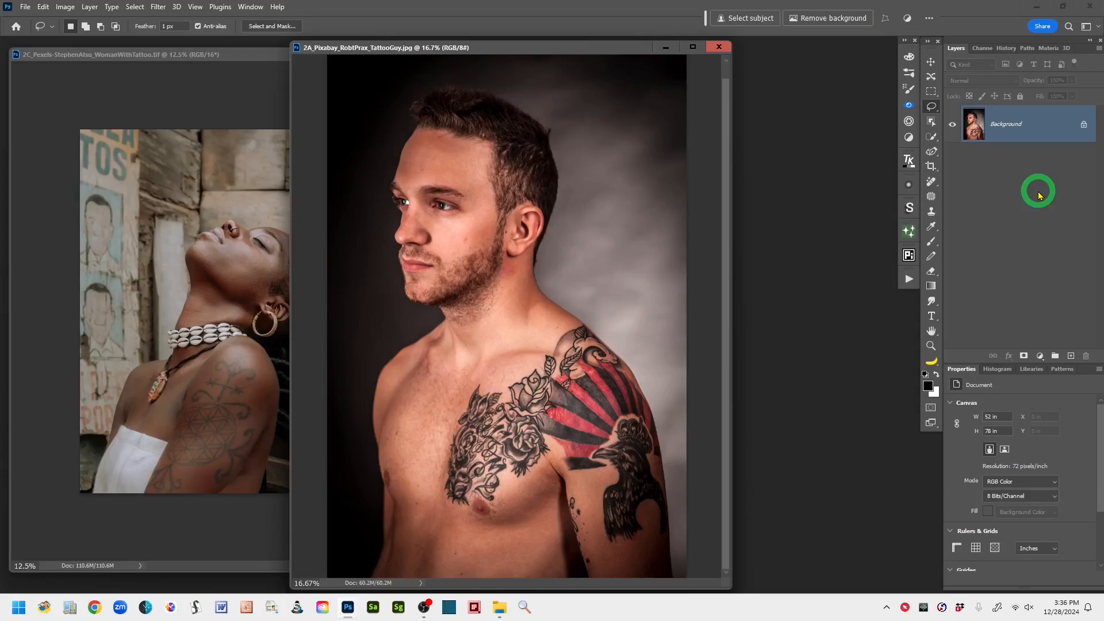
key("ctrl+j")
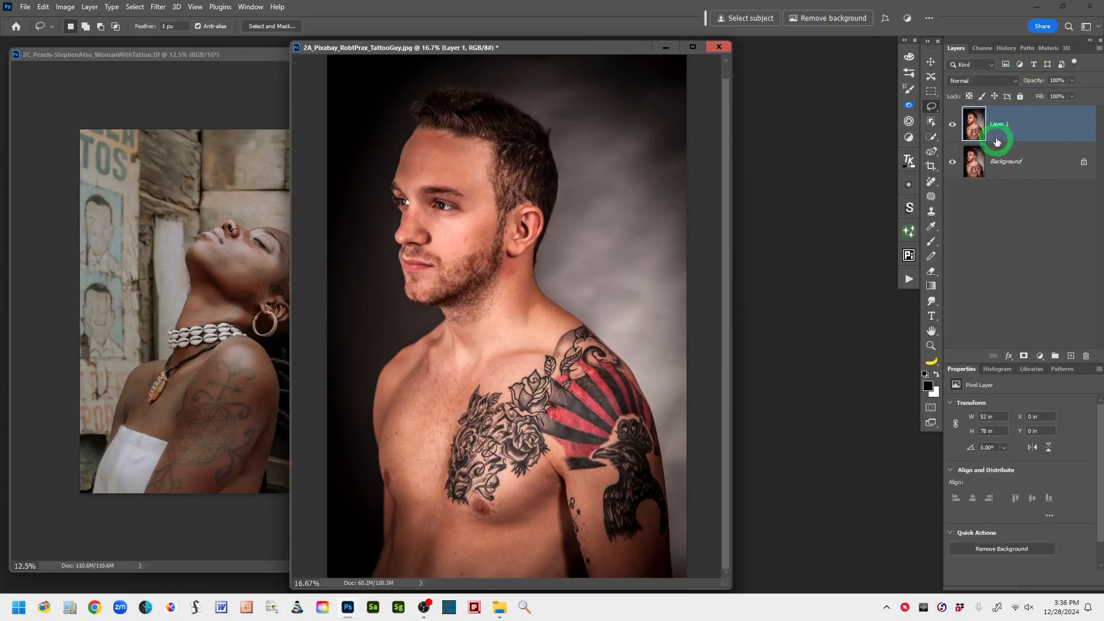
double_click(997, 139)
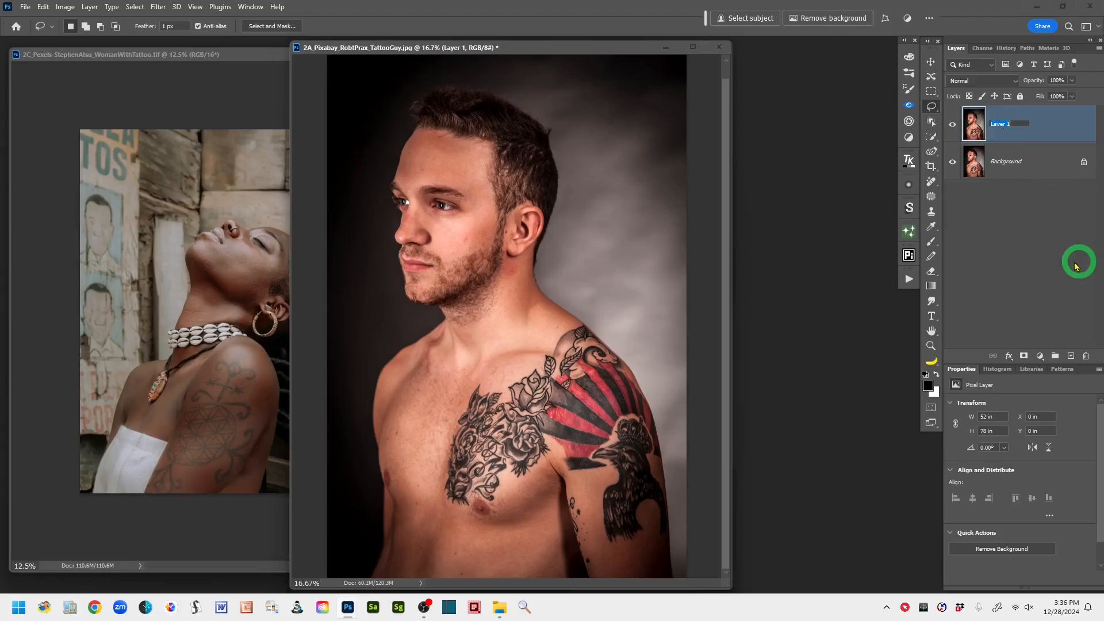
type("coopy")
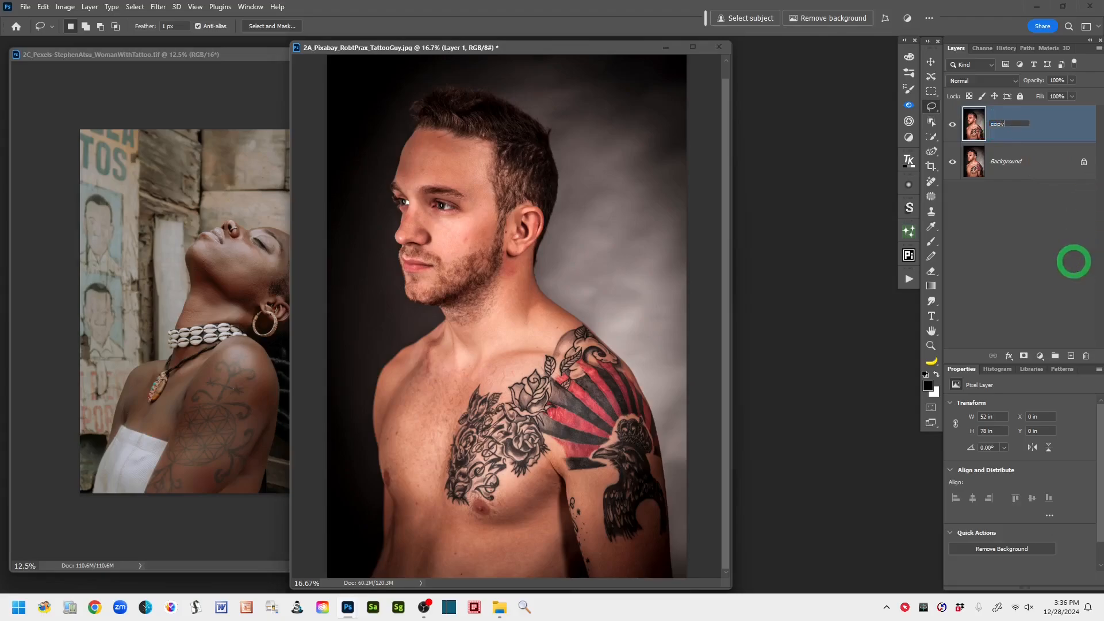
left_click(1061, 122)
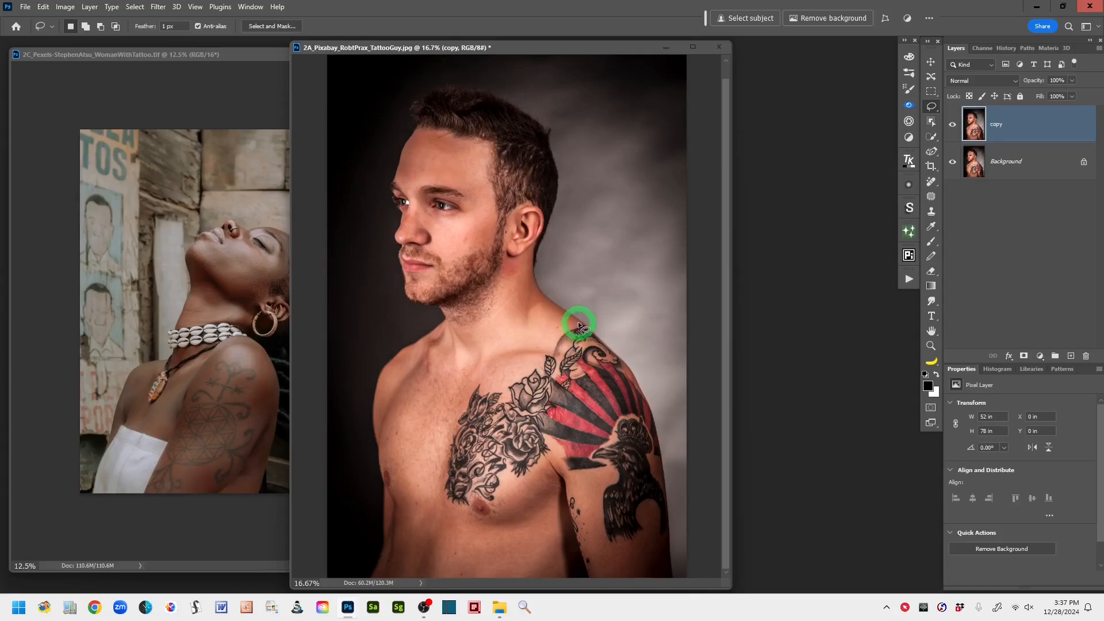
- Draw a lasso selection around the chest, shoulder and upper-arm tattoos, and add the small tattoos on the inner arm to it
mouse_move(575, 323)
left_mouse_down()
mouse_move(505, 397)
mouse_move(482, 381)
mouse_move(465, 391)
mouse_move(443, 502)
mouse_move(468, 513)
mouse_move(460, 503)
mouse_move(473, 484)
mouse_move(494, 506)
left_mouse_up()
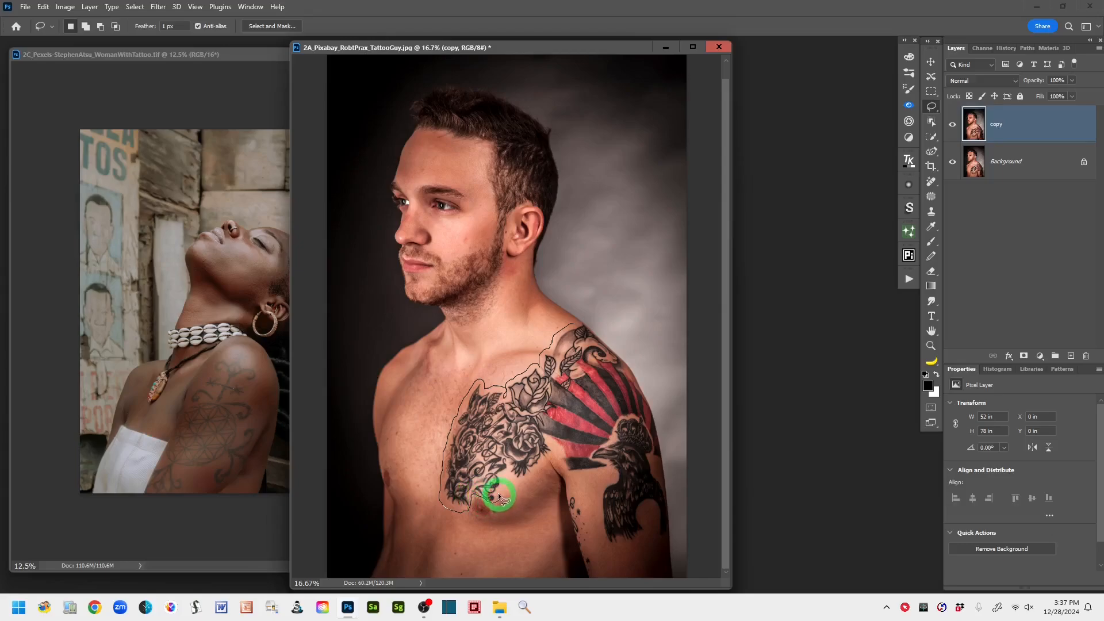
left_click_drag(507, 473, 539, 473)
mouse_move(547, 440)
left_mouse_down()
mouse_move(572, 475)
mouse_move(614, 474)
mouse_move(596, 503)
mouse_move(607, 547)
mouse_move(643, 540)
mouse_move(650, 507)
mouse_move(666, 518)
mouse_move(654, 466)
mouse_move(667, 460)
mouse_move(644, 380)
left_mouse_up()
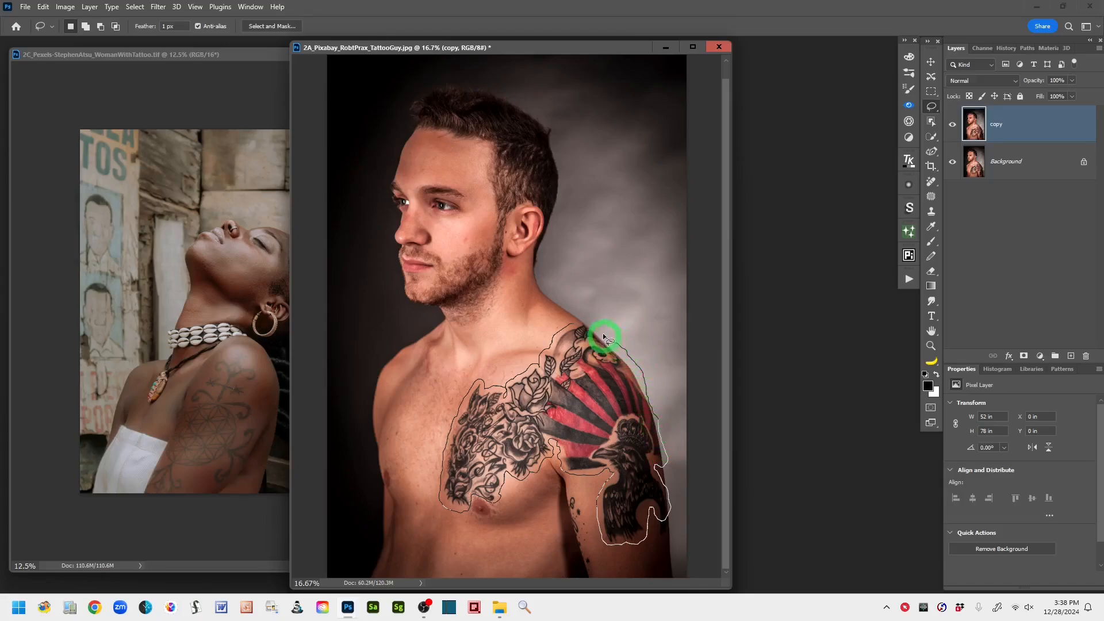
mouse_move(594, 326)
left_mouse_down()
mouse_move(584, 316)
mouse_move(561, 343)
left_mouse_up()
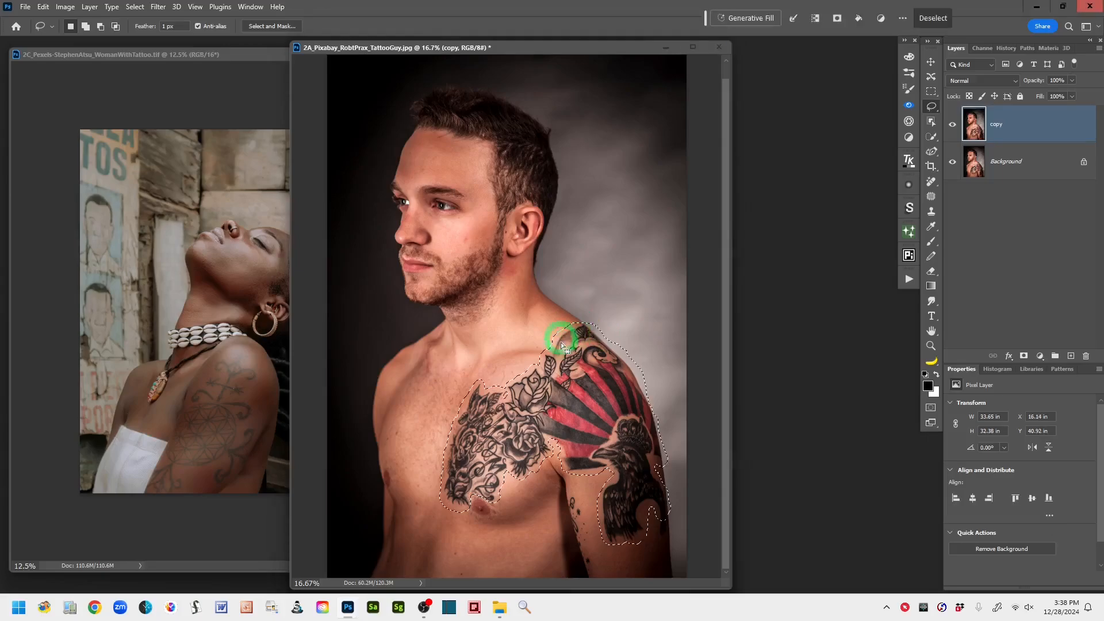
mouse_move(482, 474)
left_mouse_down()
mouse_move(503, 517)
mouse_move(566, 547)
mouse_move(617, 521)
mouse_move(643, 482)
mouse_move(586, 493)
mouse_move(562, 516)
mouse_move(582, 522)
mouse_move(535, 502)
mouse_move(590, 511)
mouse_move(590, 497)
mouse_move(566, 501)
mouse_move(572, 494)
mouse_move(587, 513)
mouse_move(592, 567)
mouse_move(556, 506)
left_mouse_up()
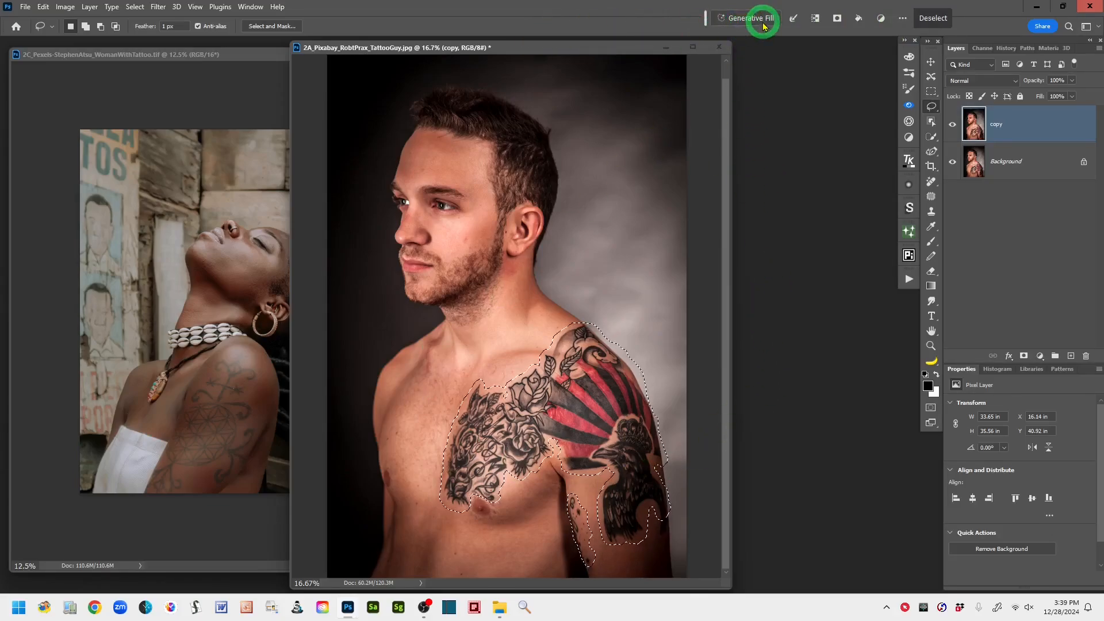
- Run Generative Fill on the selected tattoo area with the prompt "remove tattoos"
left_click(253, 8)
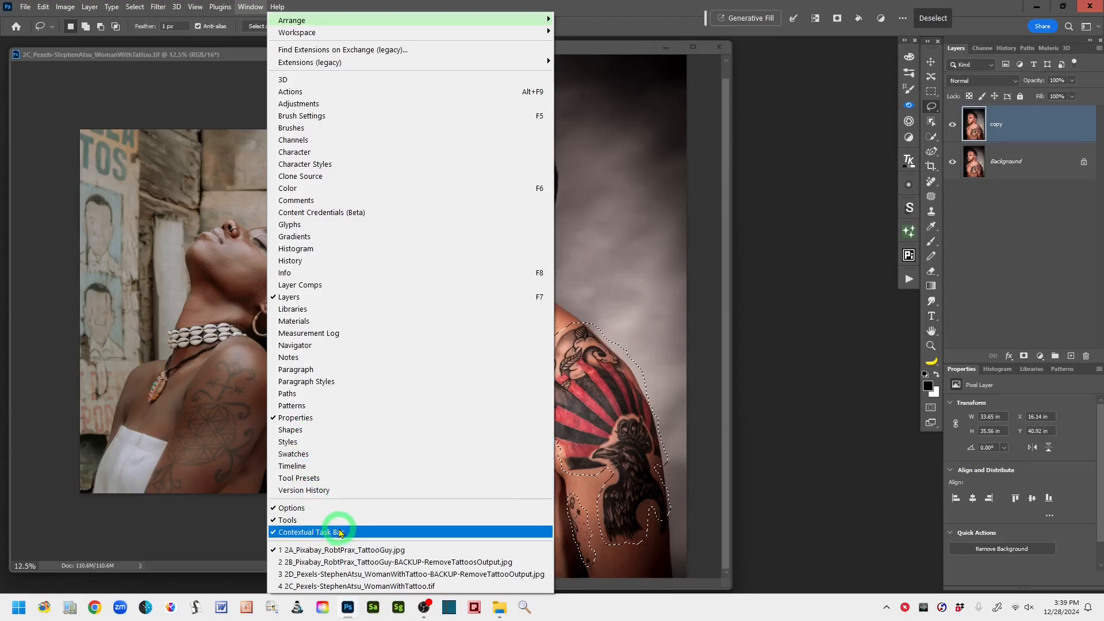
left_click(800, 191)
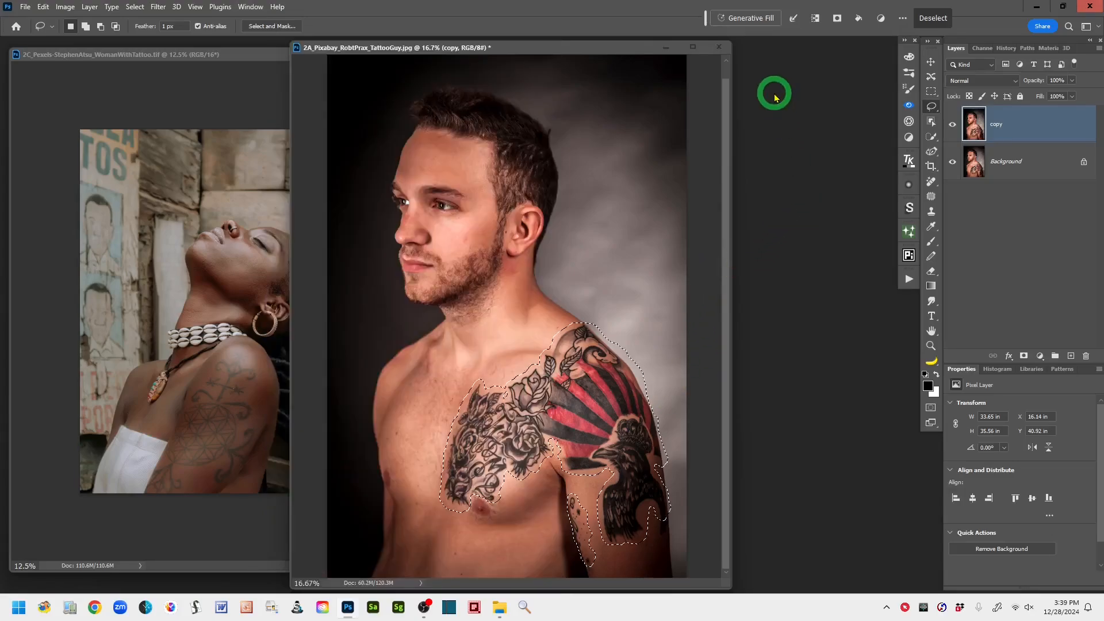
left_click(754, 19)
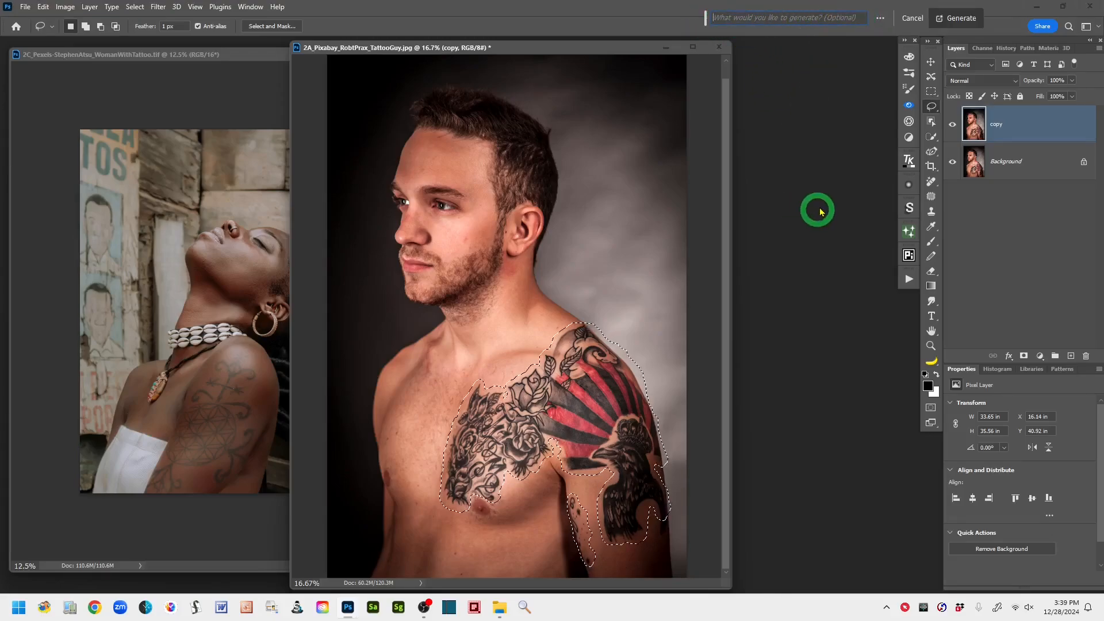
type("remove tattoos")
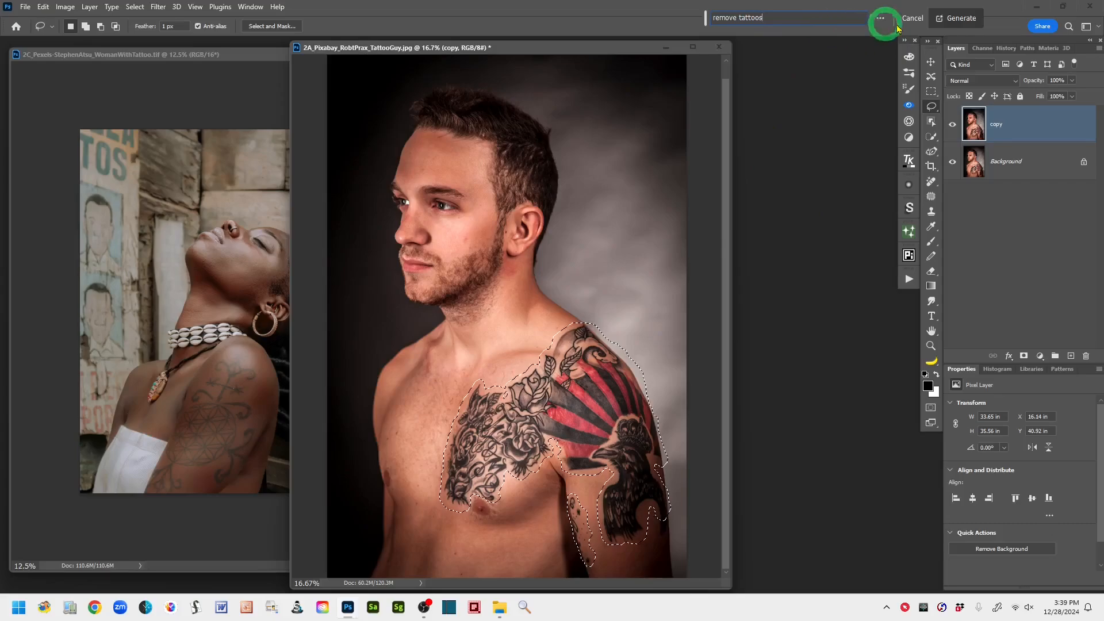
left_click(962, 22)
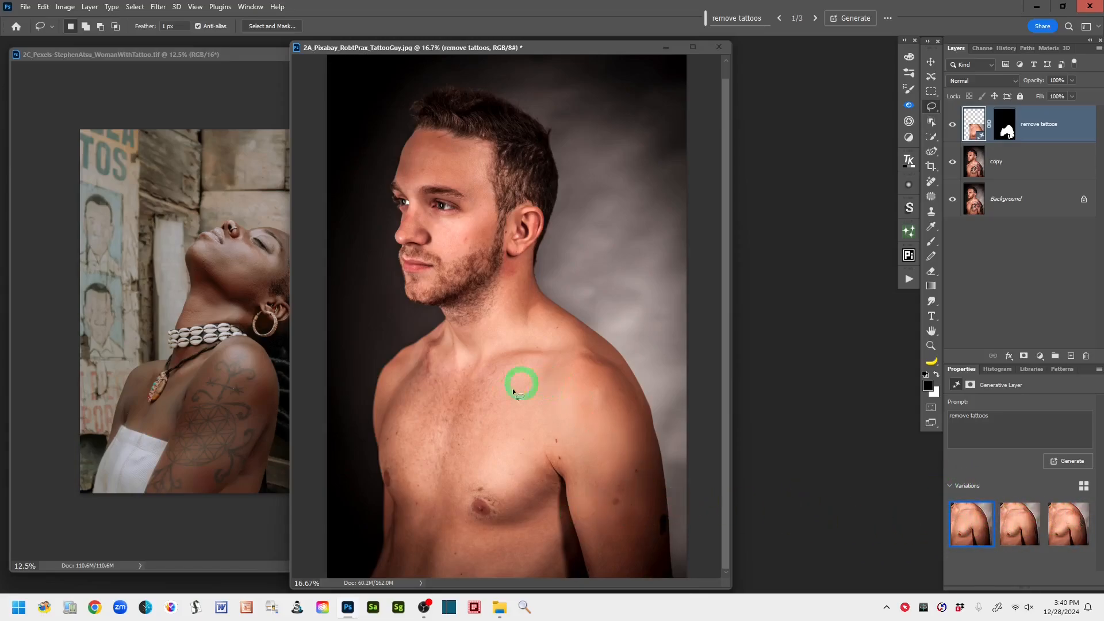
- Review the generated variations and delete the second and third, keeping only the first one
left_click(1016, 529)
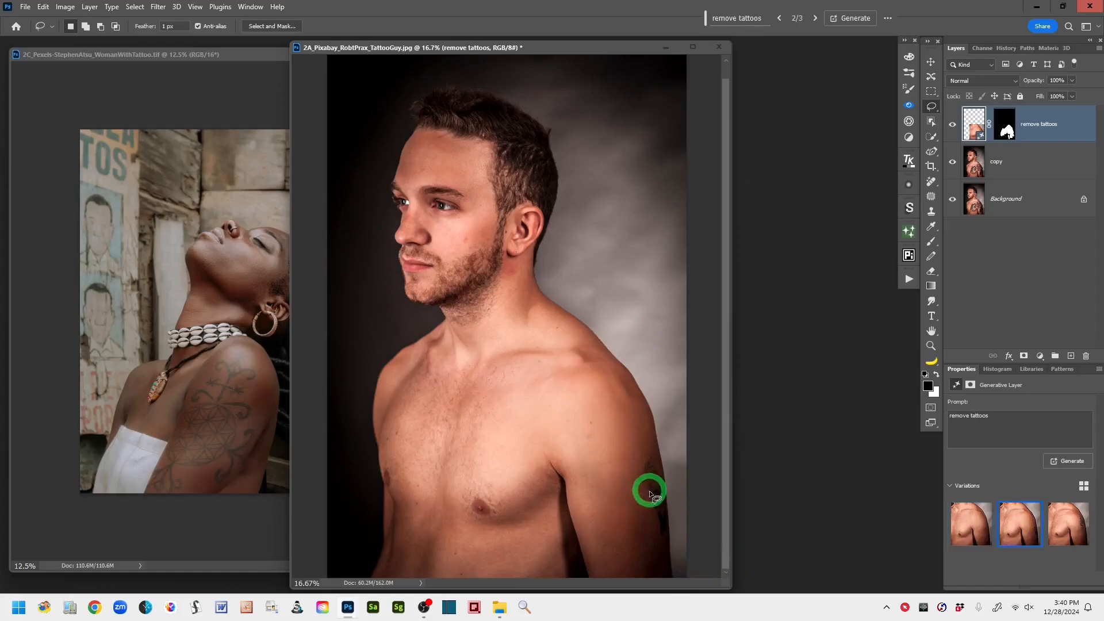
mouse_move(1035, 543)
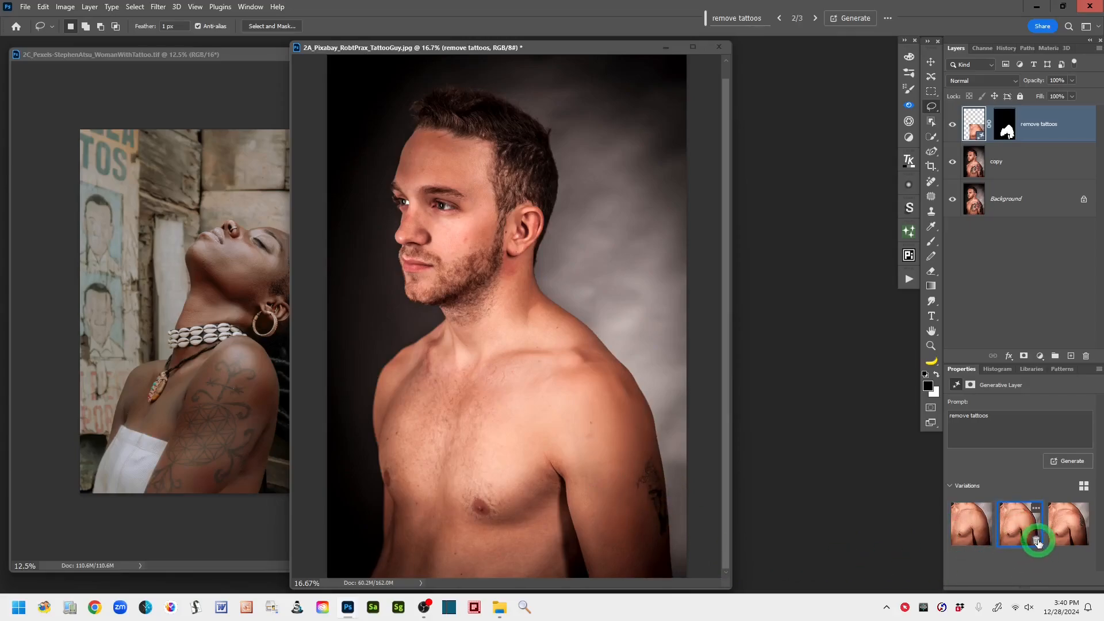
left_click(1036, 542)
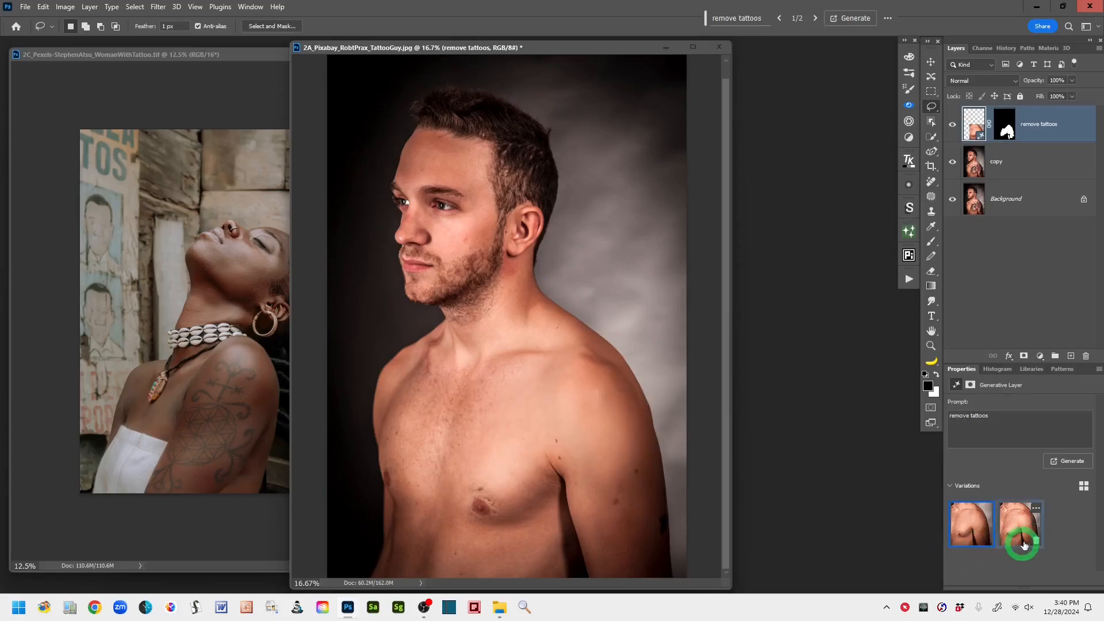
left_click(1016, 530)
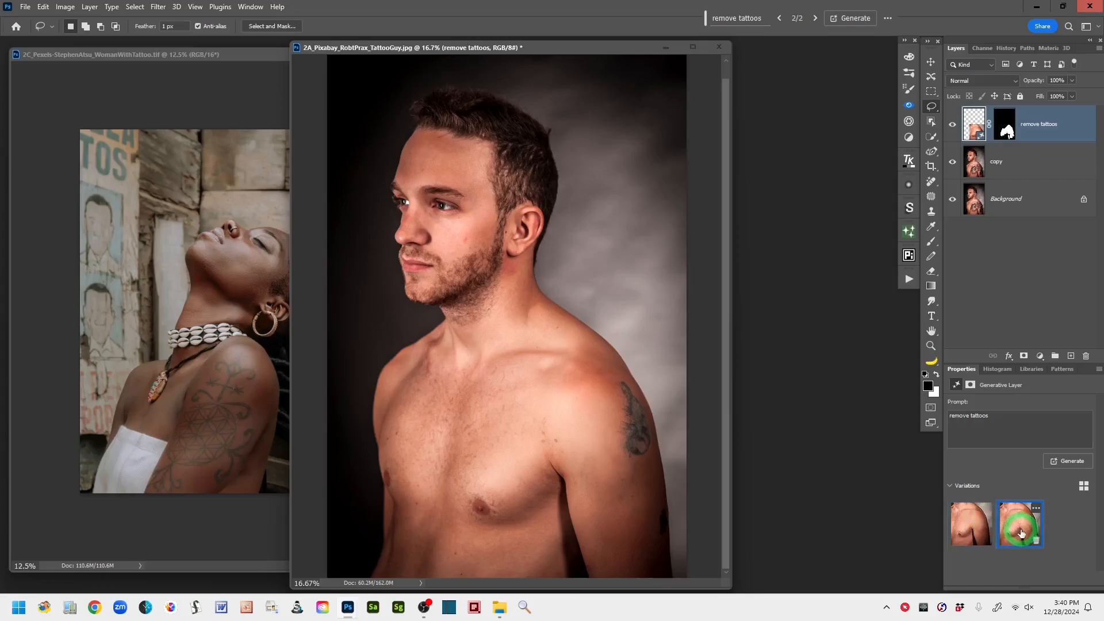
left_click(1038, 542)
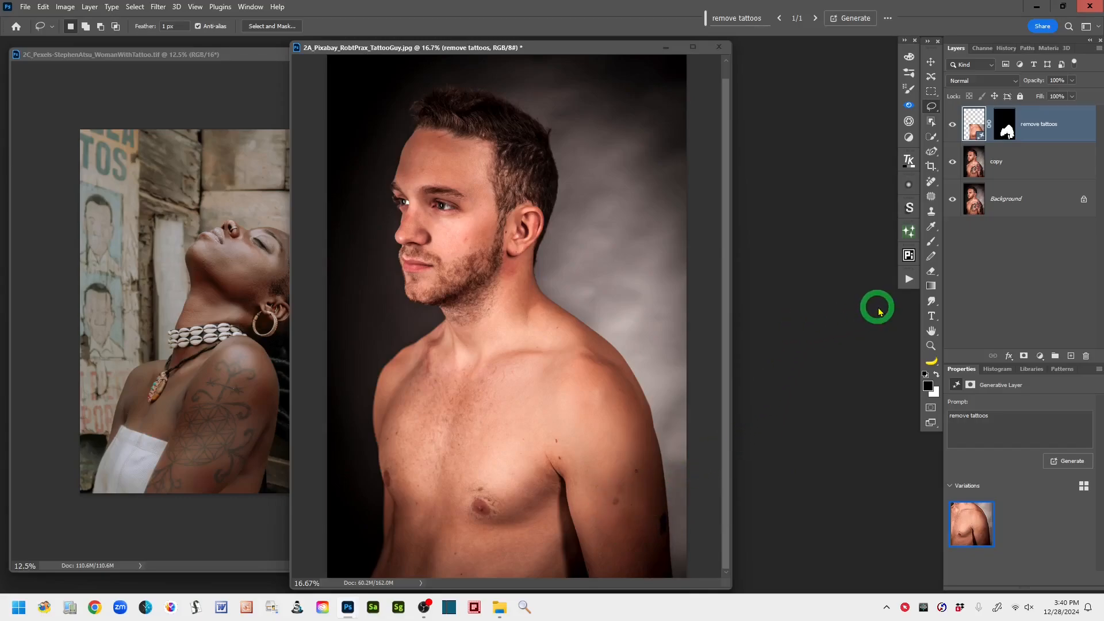
- Compare the tattoo removal with the original by showing only the Background layer, and restore all the layers' visibility
left_click(952, 199, "alt")
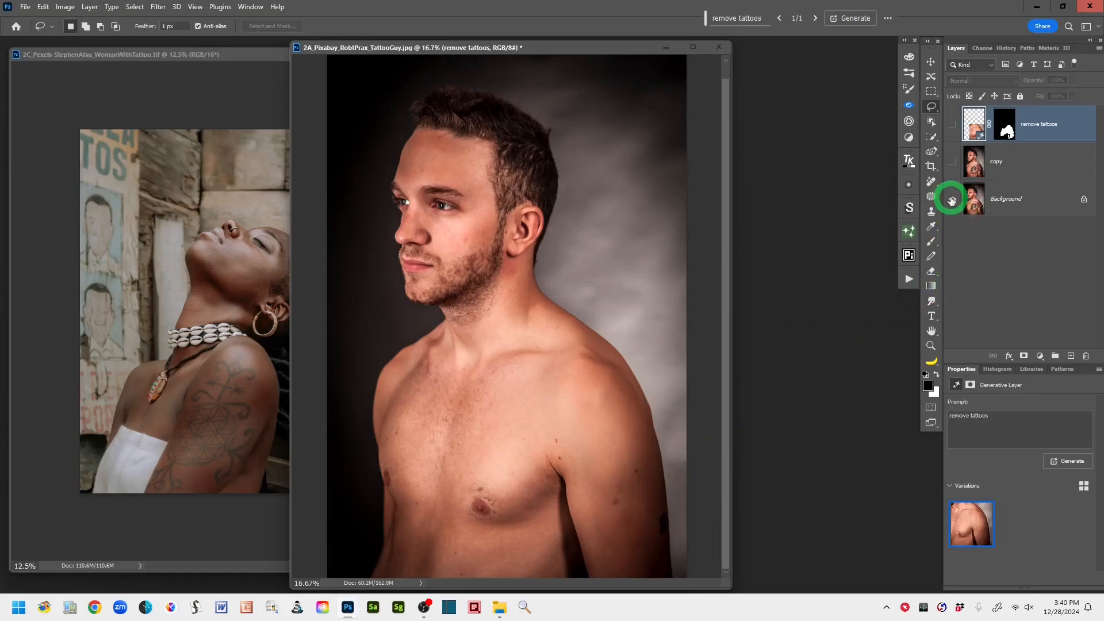
left_click(952, 199, "alt")
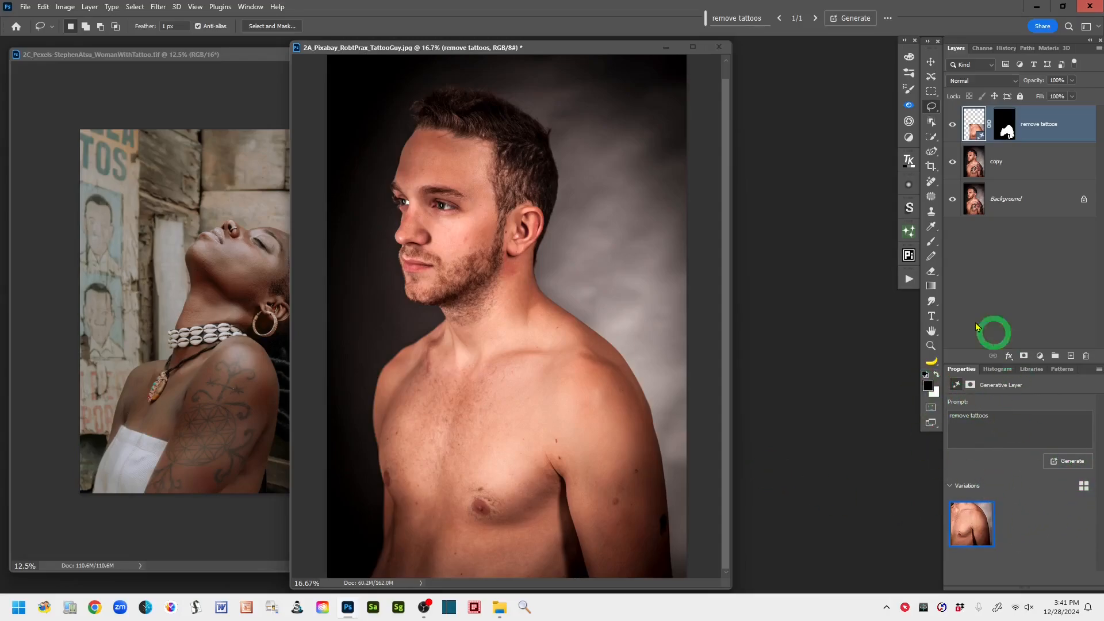
mouse_move(980, 530)
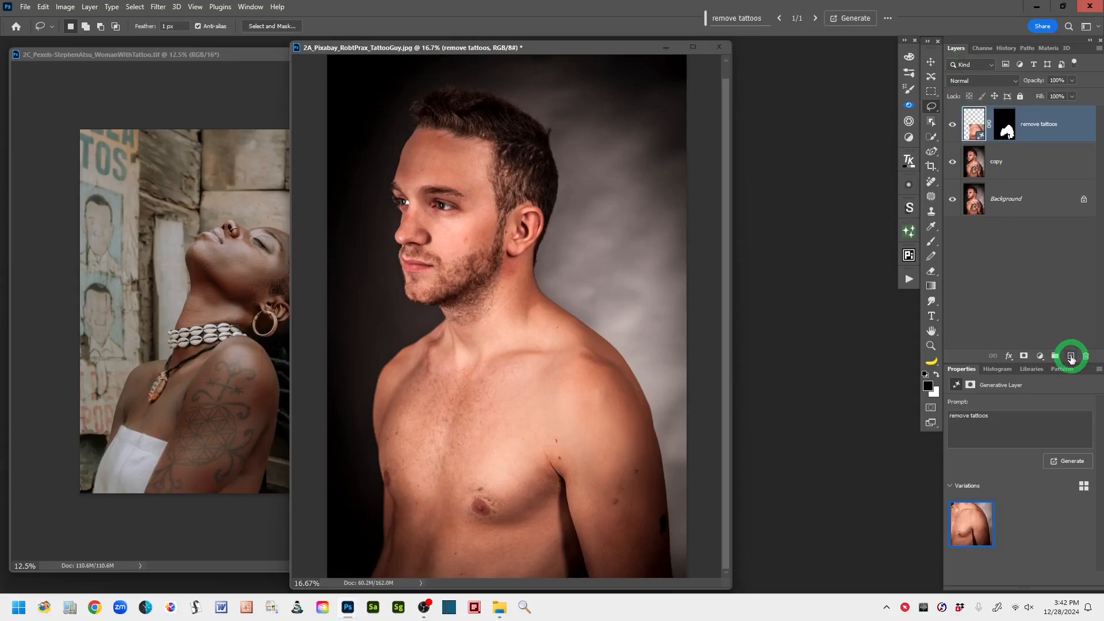
- Stamp all visible layers into a new layer above the generative layer and name it "stamp layer"
left_click(1070, 356)
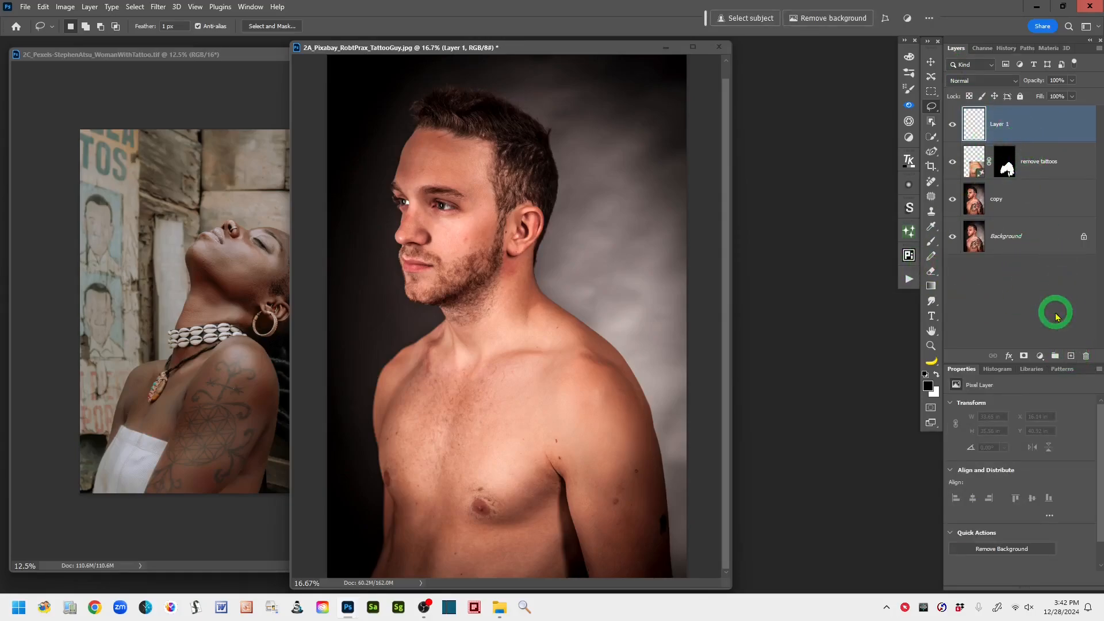
key("ctrl+shift+alt+e")
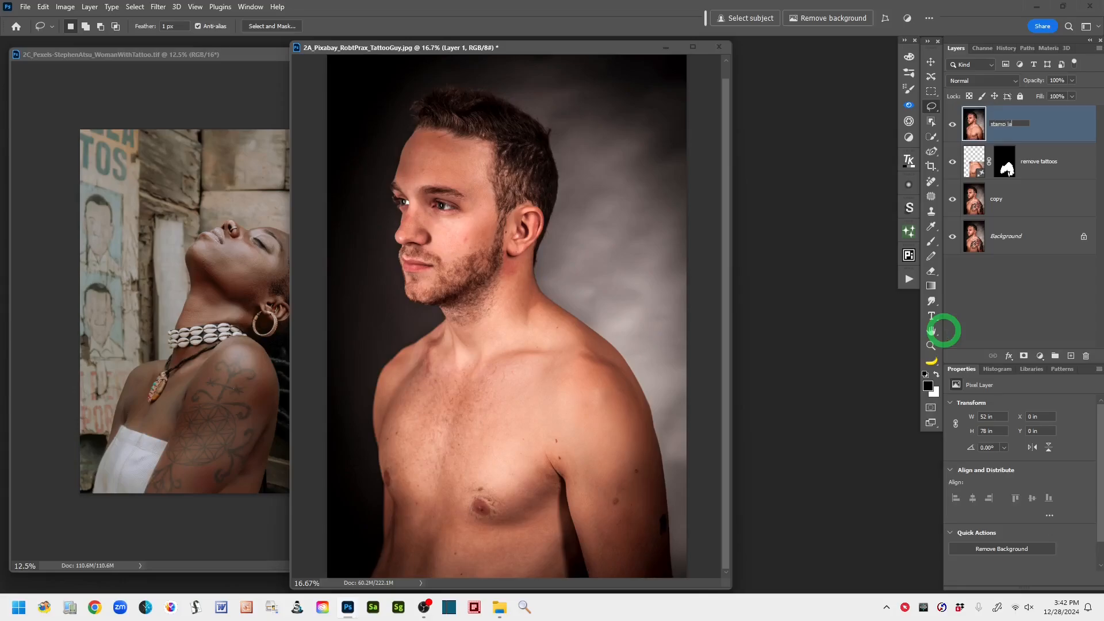
left_click(1050, 126)
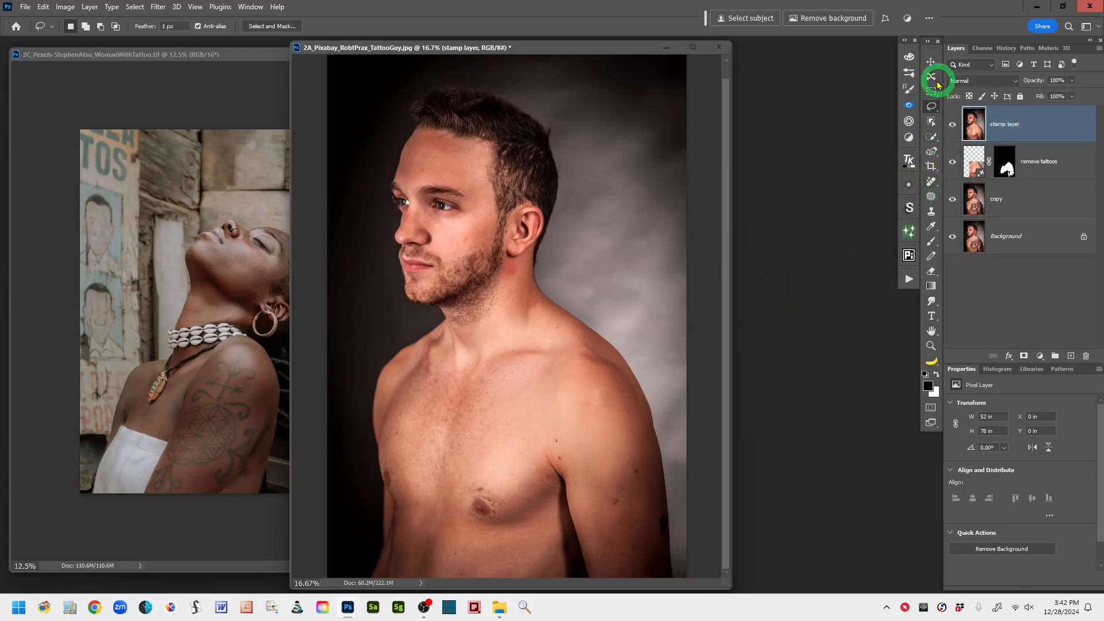
- Activate the Remove Tool and add an empty layer named "cleaning - Remove Tool" above the stamp layer
left_click(932, 182)
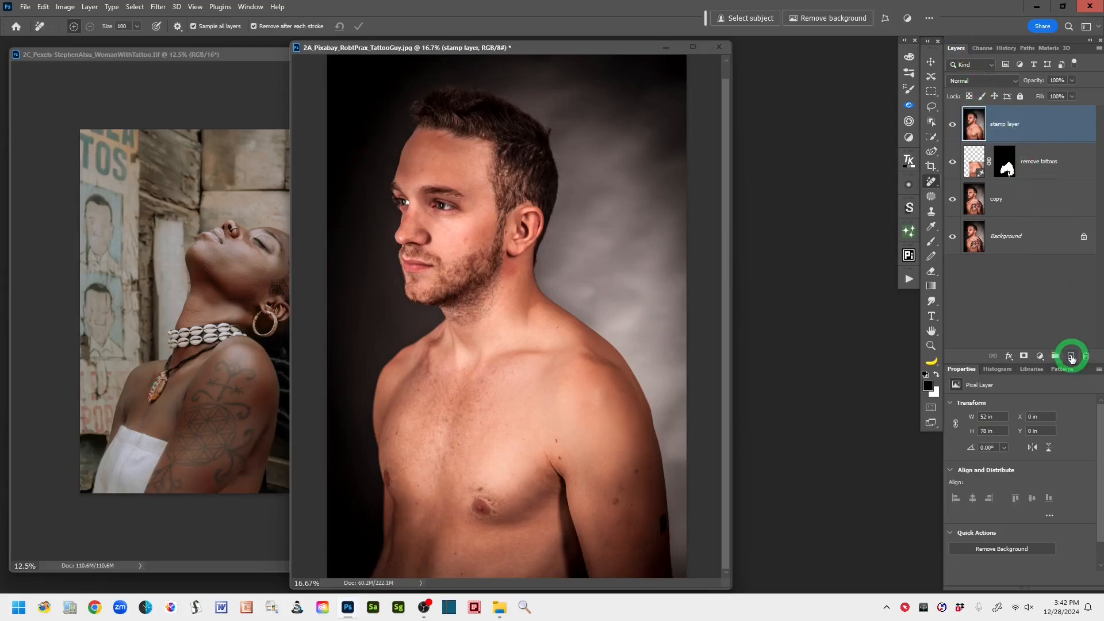
left_click(1072, 356)
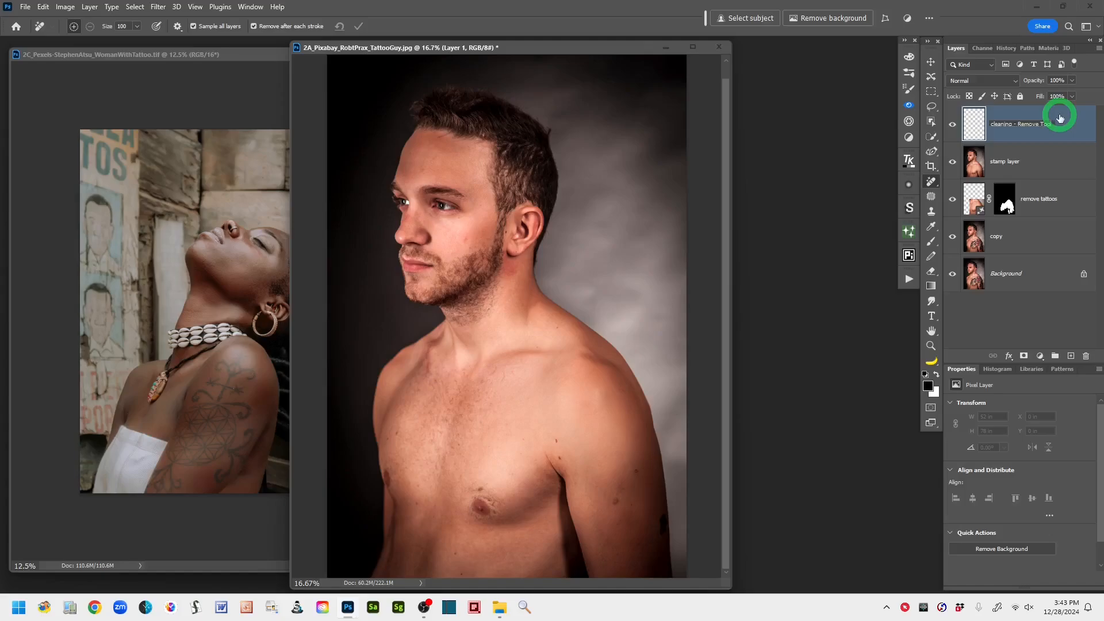
left_click(1081, 124)
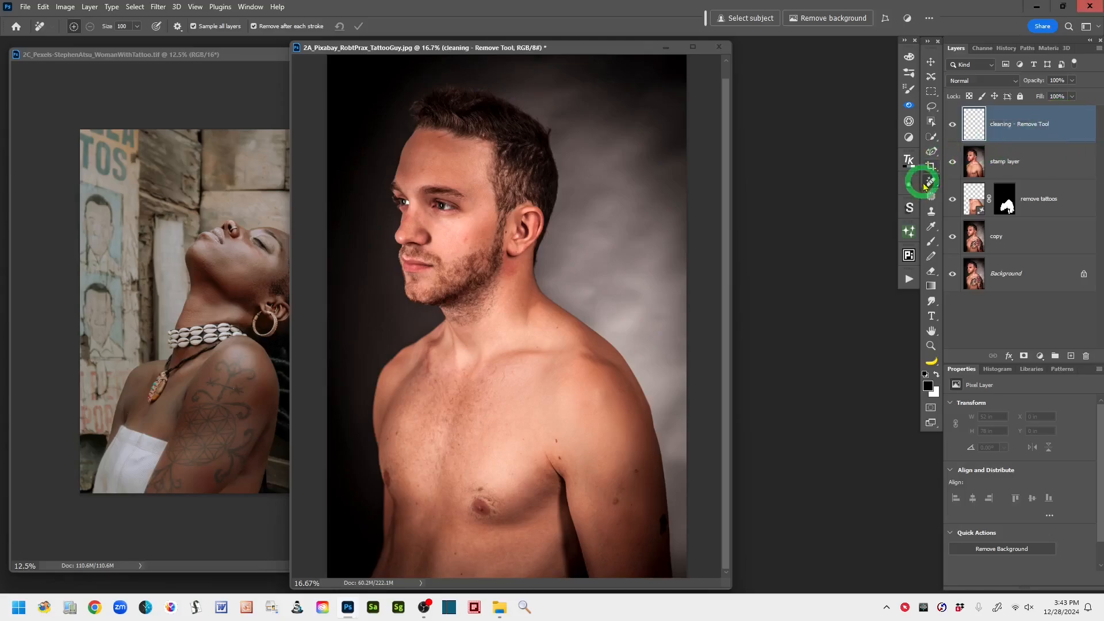
- Clean the moles and spots off the upper arm and beside the armpit with the Remove Tool at size 100
key("ctrl+plus")
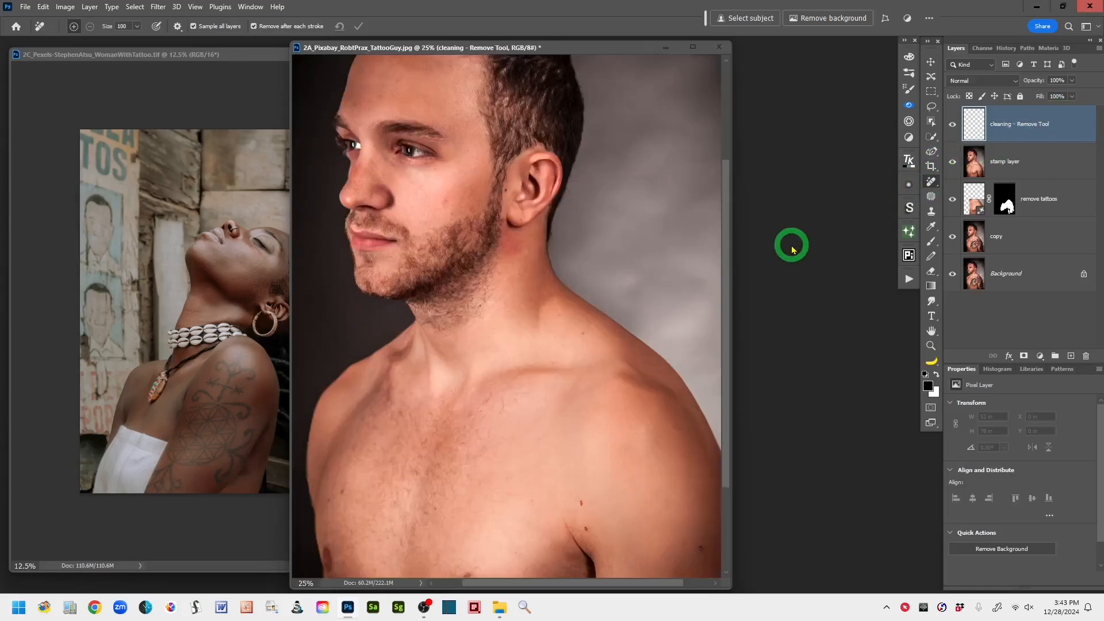
key("ctrl+plus")
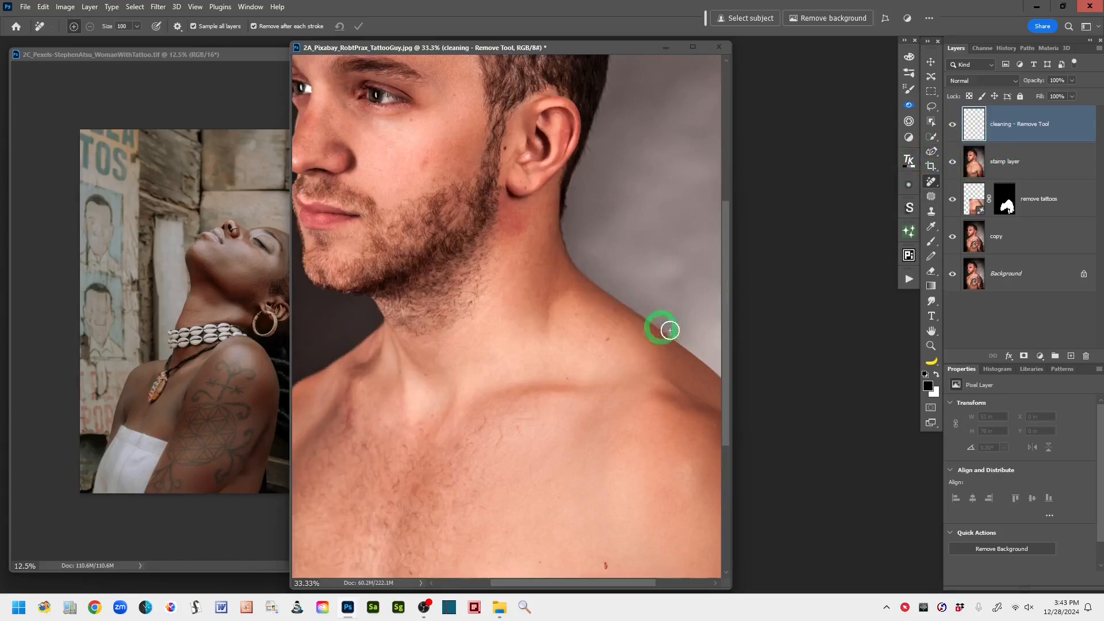
mouse_move(543, 439)
left_mouse_down()
mouse_move(560, 407)
mouse_move(502, 278)
mouse_move(450, 246)
mouse_move(481, 246)
left_mouse_up()
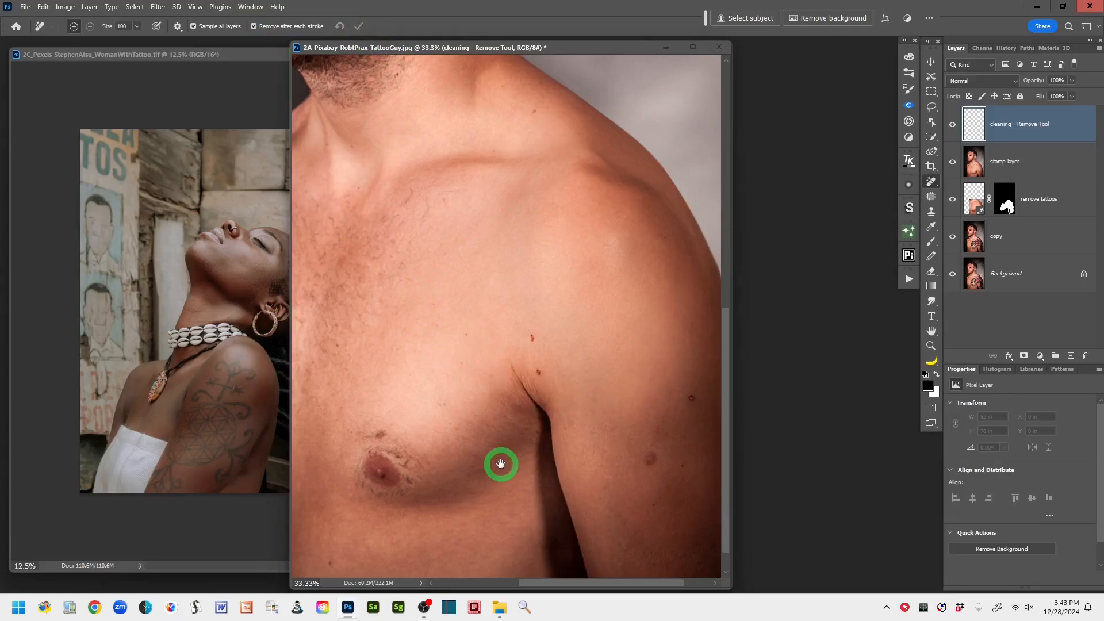
left_click_drag(500, 464, 438, 427)
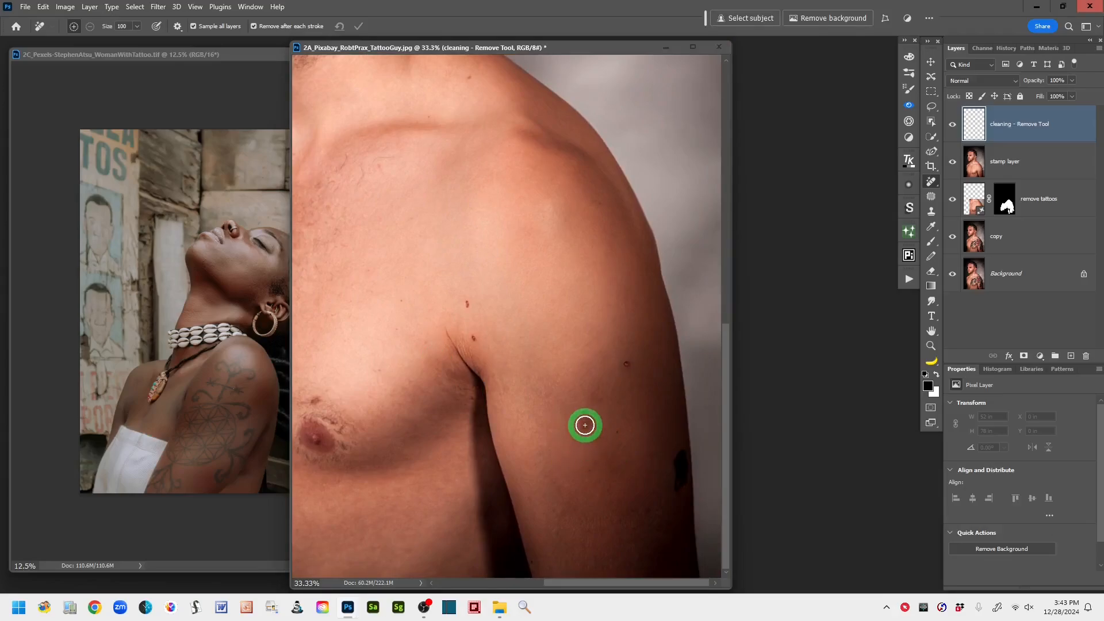
left_click_drag(584, 422, 584, 436)
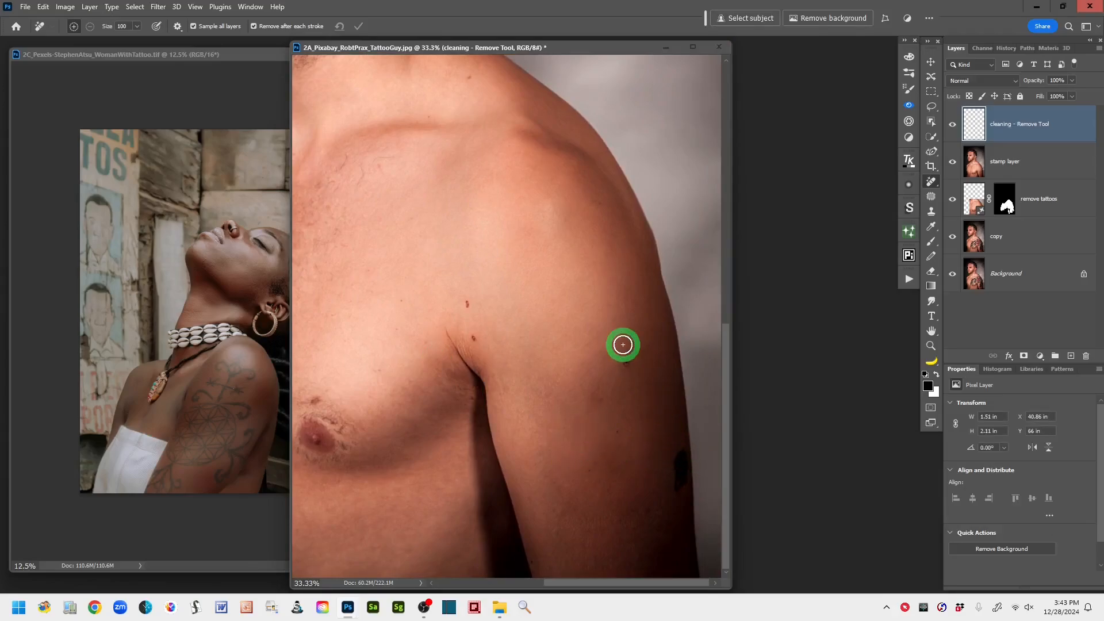
left_click_drag(629, 363, 629, 370)
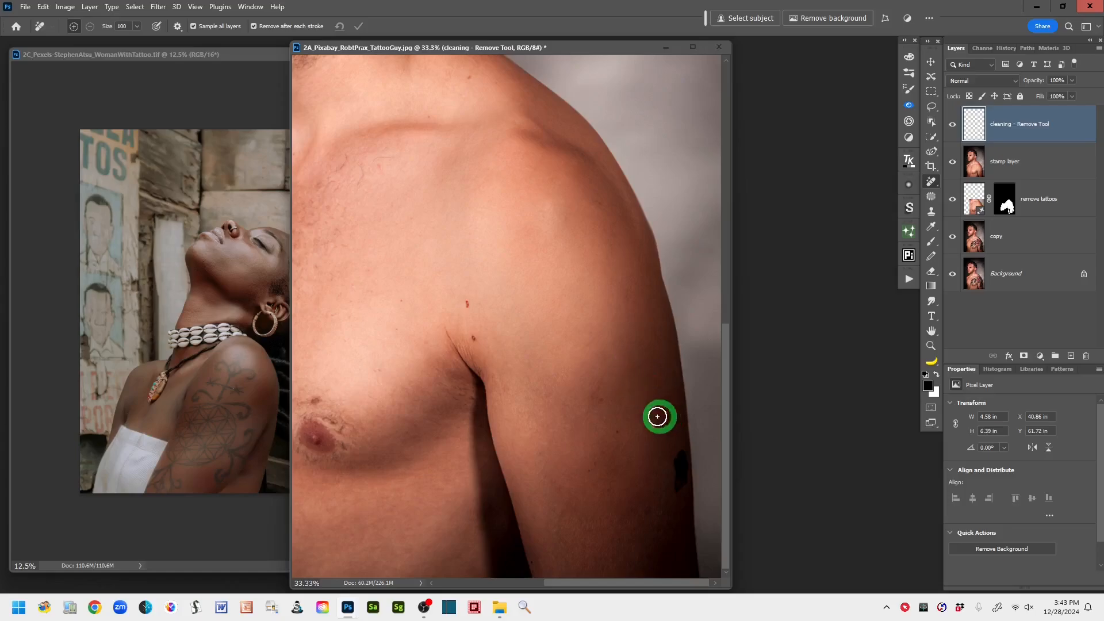
left_click(467, 305)
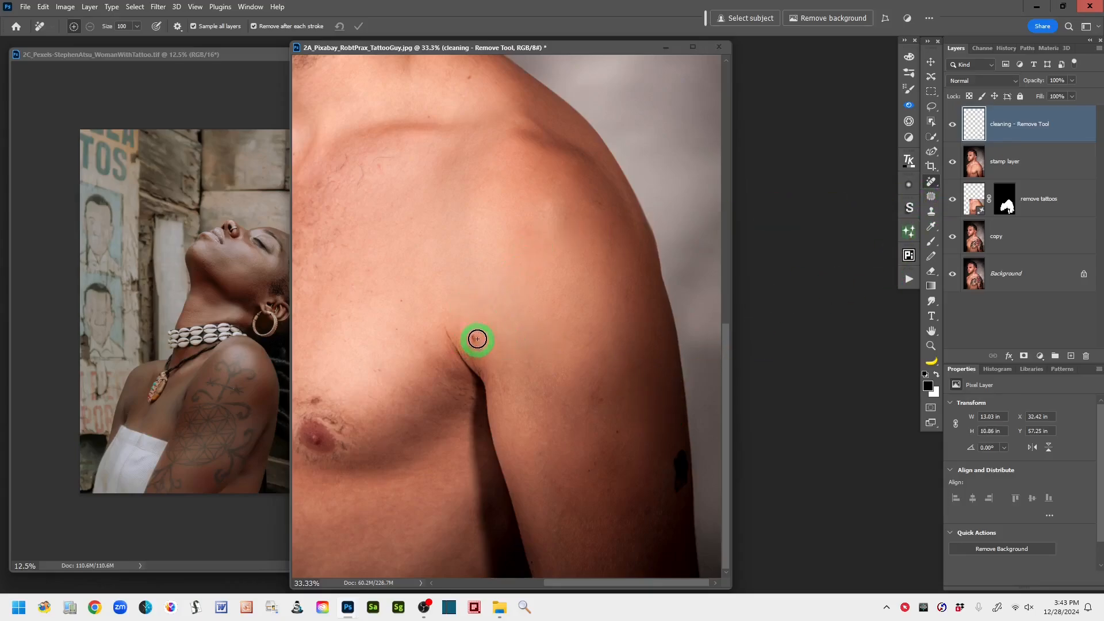
left_click_drag(489, 347, 494, 349)
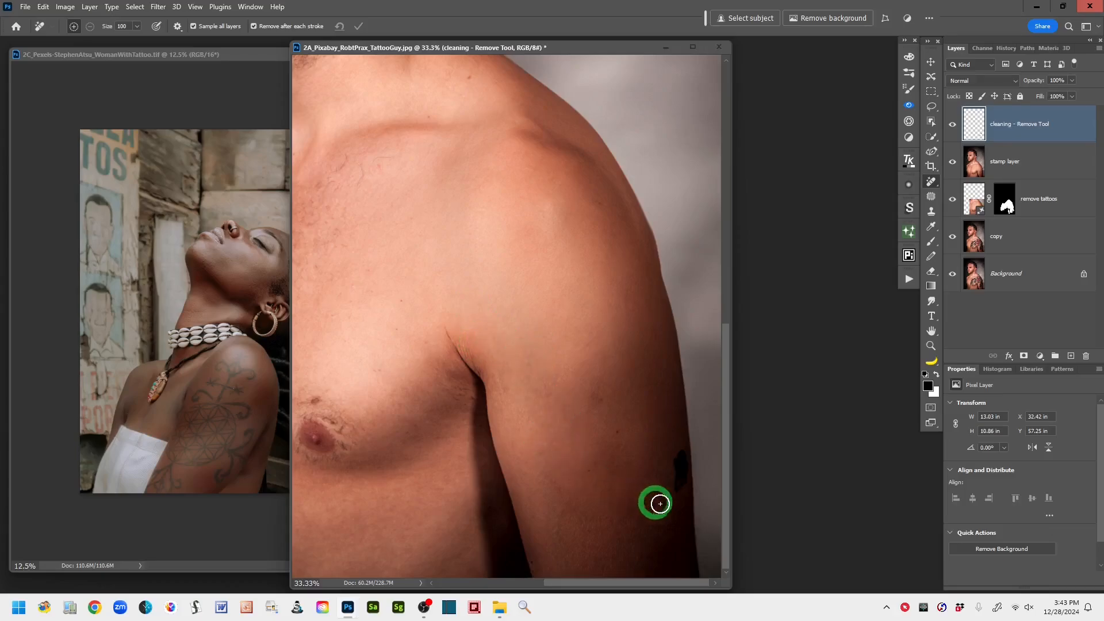
- Remove the dark patch on the arm's outer edge and the marks around the nipple with the Remove Tool
mouse_move(676, 508)
left_mouse_down()
mouse_move(678, 459)
mouse_move(663, 473)
mouse_move(677, 481)
mouse_move(678, 458)
left_mouse_up()
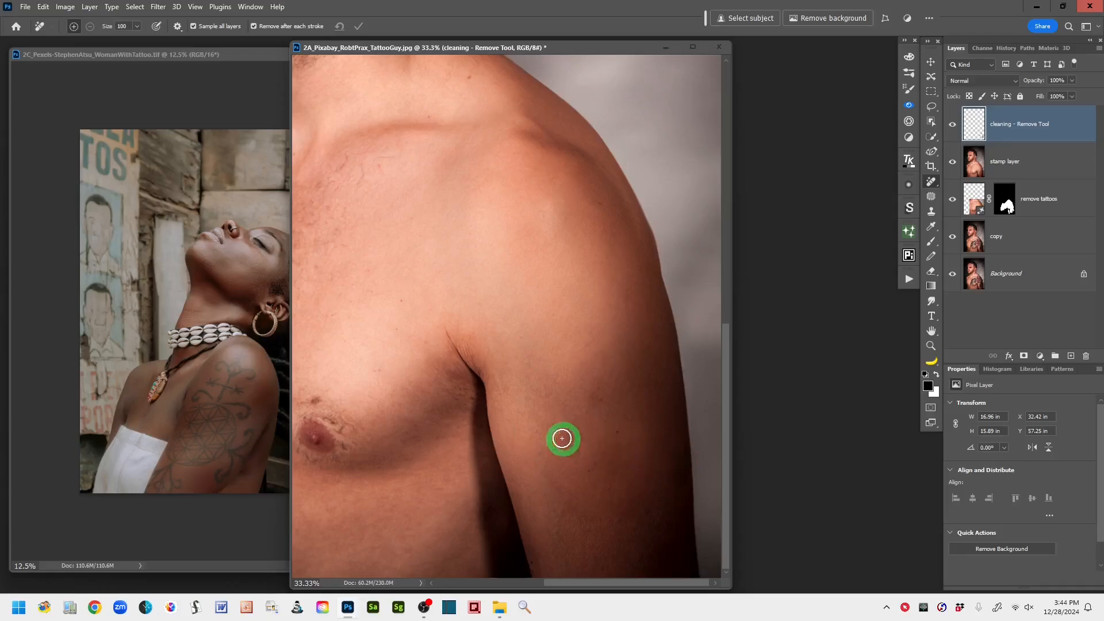
left_click_drag(557, 397, 686, 448)
left_click_drag(527, 380, 580, 339)
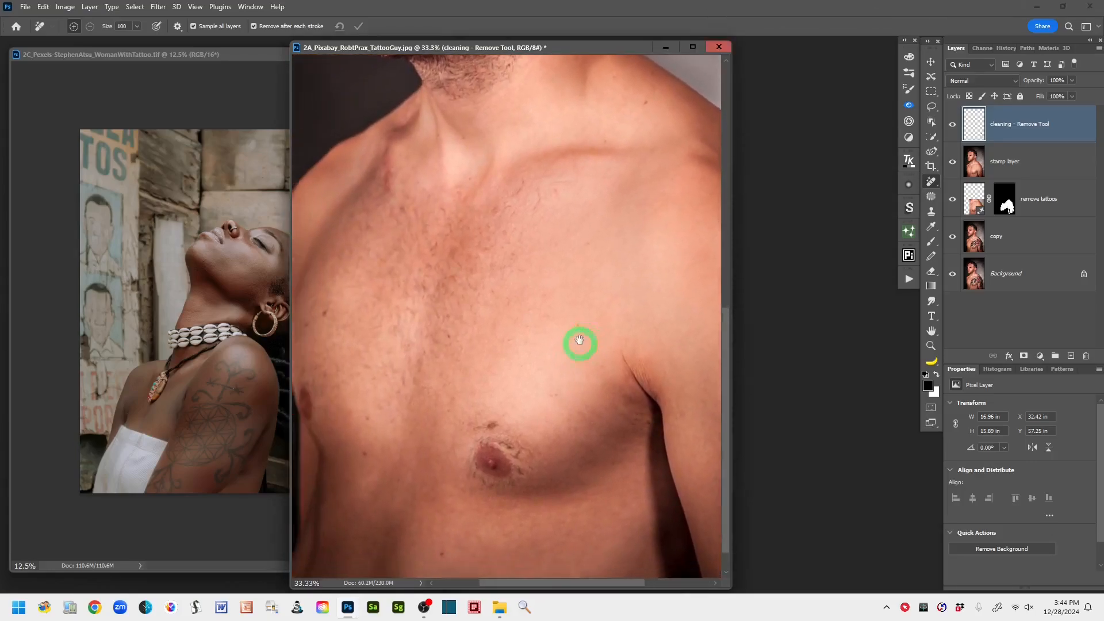
left_click_drag(488, 410, 515, 412)
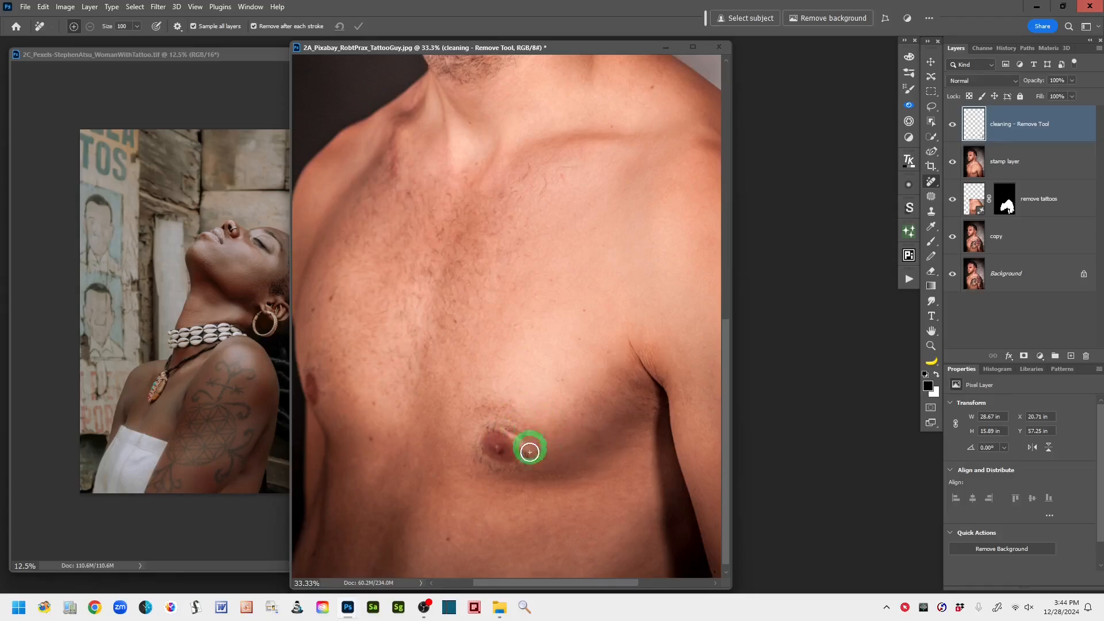
left_click_drag(527, 454, 520, 427)
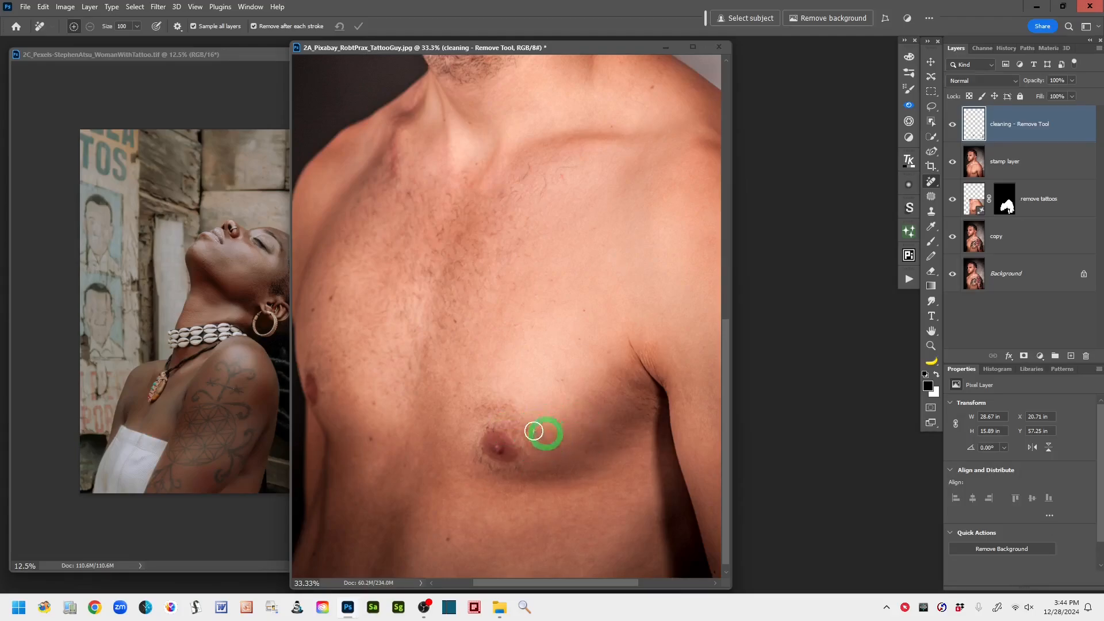
- Clean the reddish blemish beside the collarbone with the Remove Tool
left_click_drag(415, 358, 531, 373)
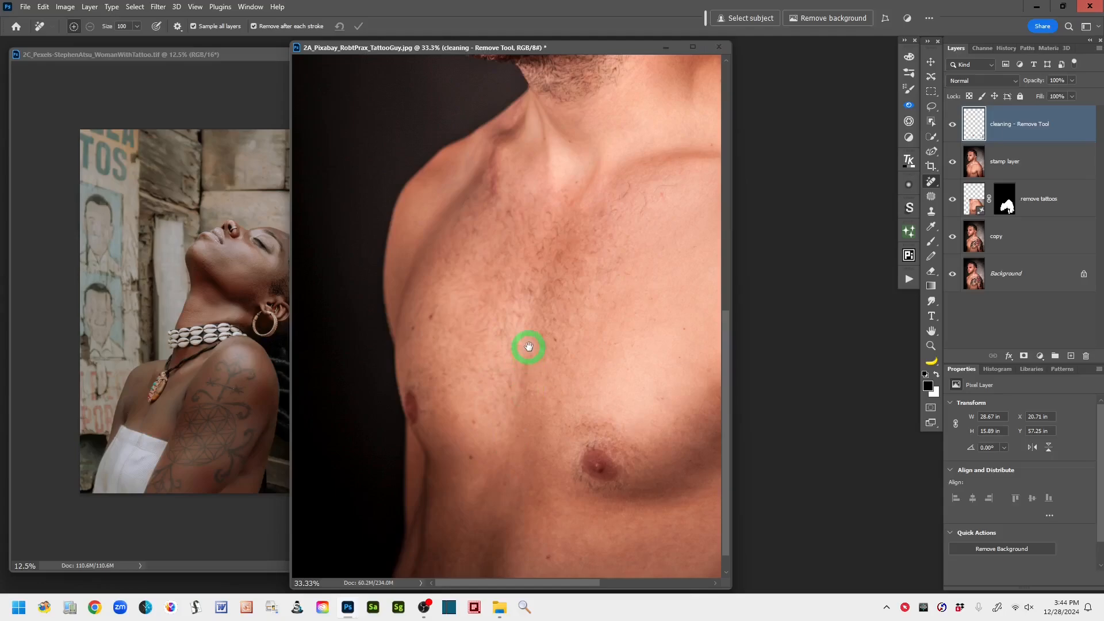
left_click_drag(610, 331, 525, 366)
left_click_drag(498, 415, 496, 422)
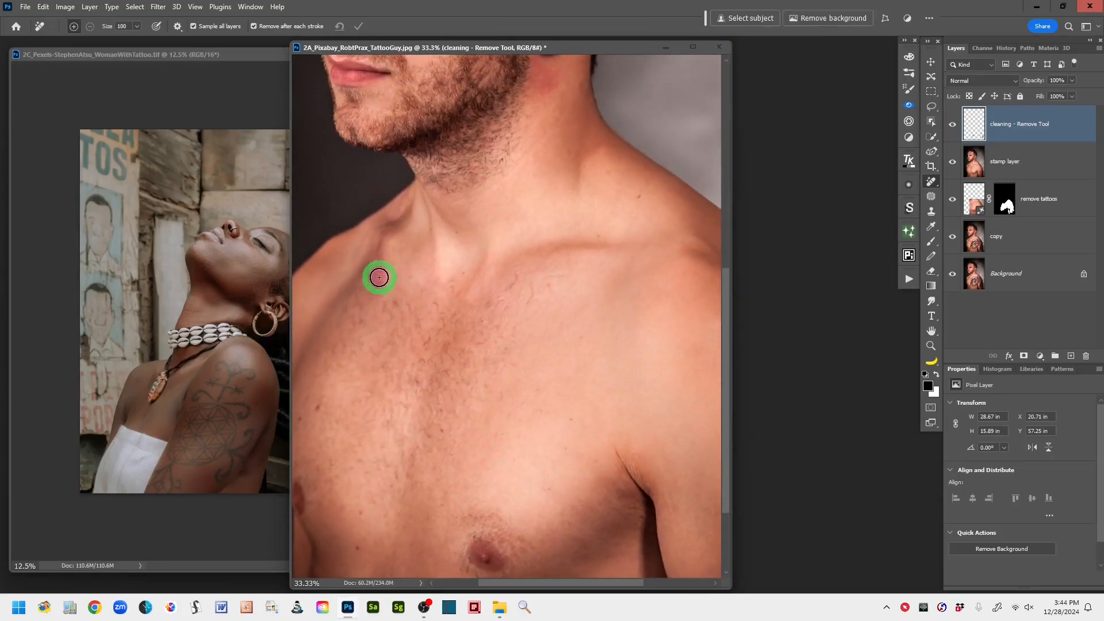
left_click_drag(379, 278, 383, 239)
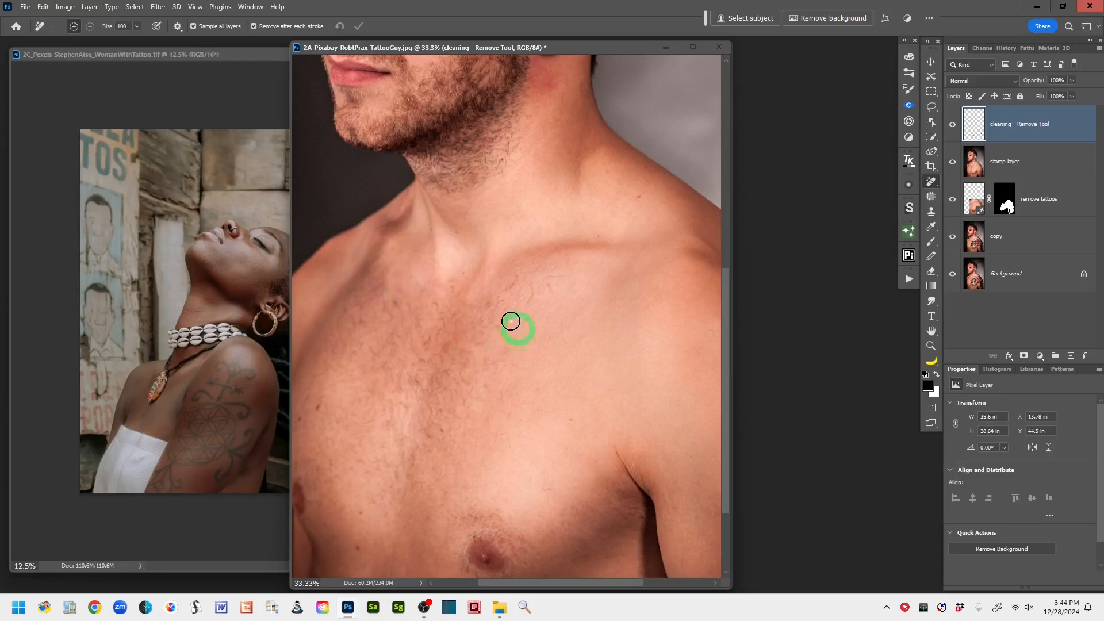
left_click_drag(584, 349, 505, 360)
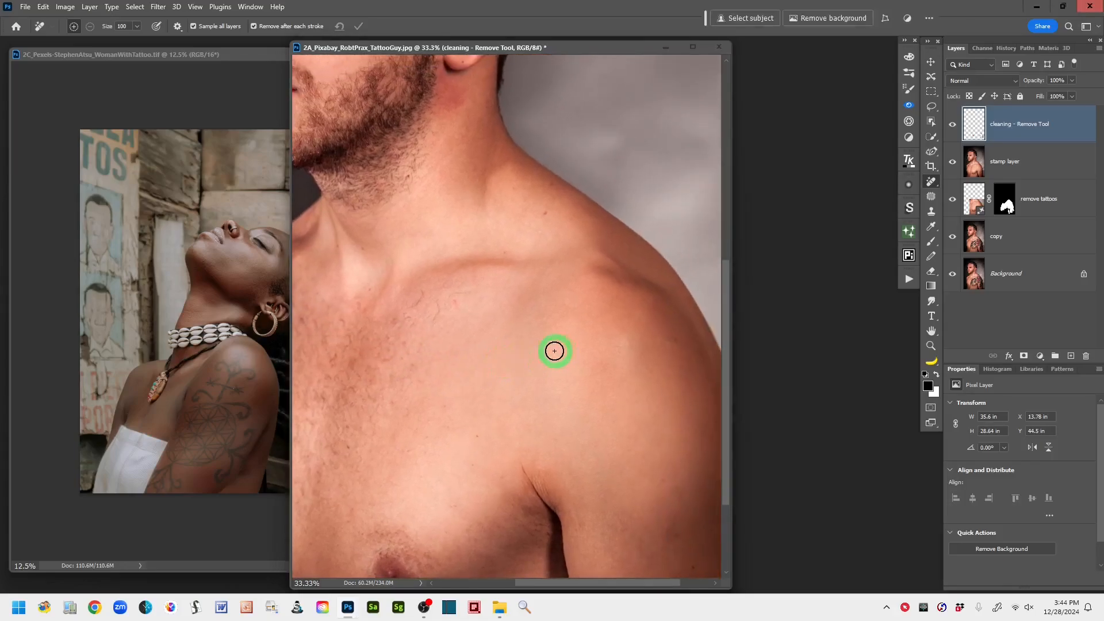
- Clean the redness and small blemishes on the cheek, the neck below the ear and around the nose with the Remove Tool
left_click_drag(531, 315, 584, 483)
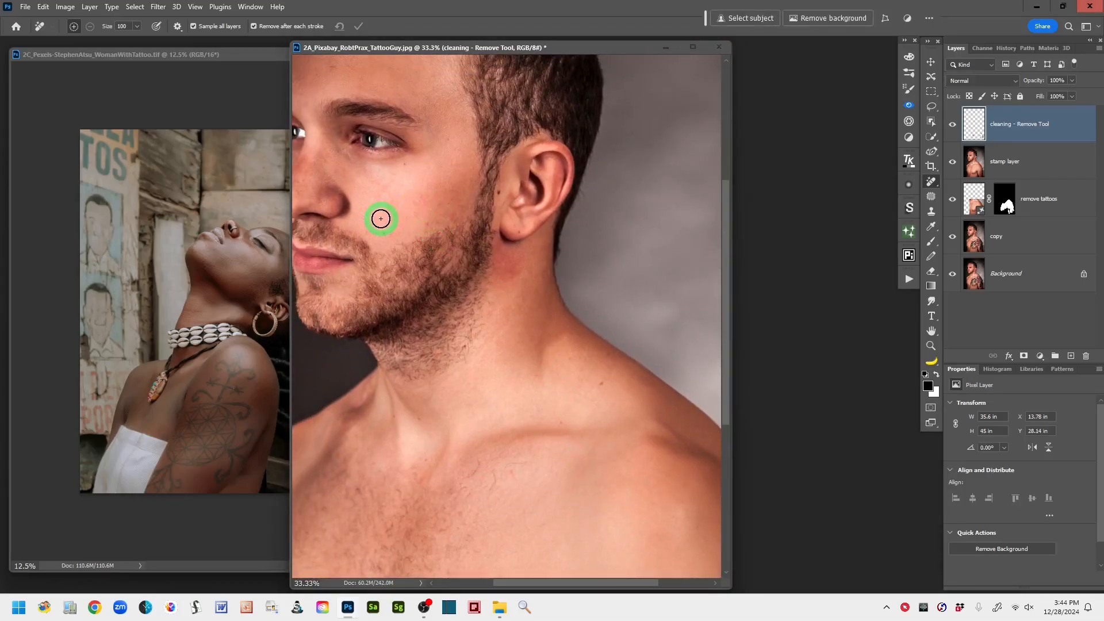
left_click_drag(459, 207, 446, 211)
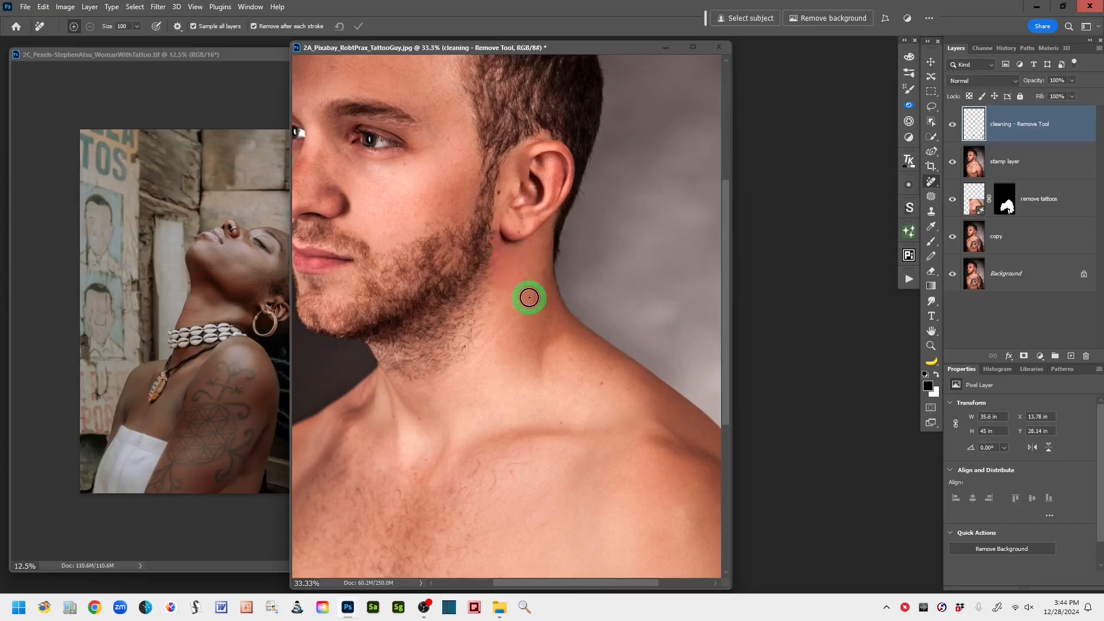
mouse_move(525, 286)
left_mouse_down()
mouse_move(510, 261)
mouse_move(512, 286)
left_mouse_up()
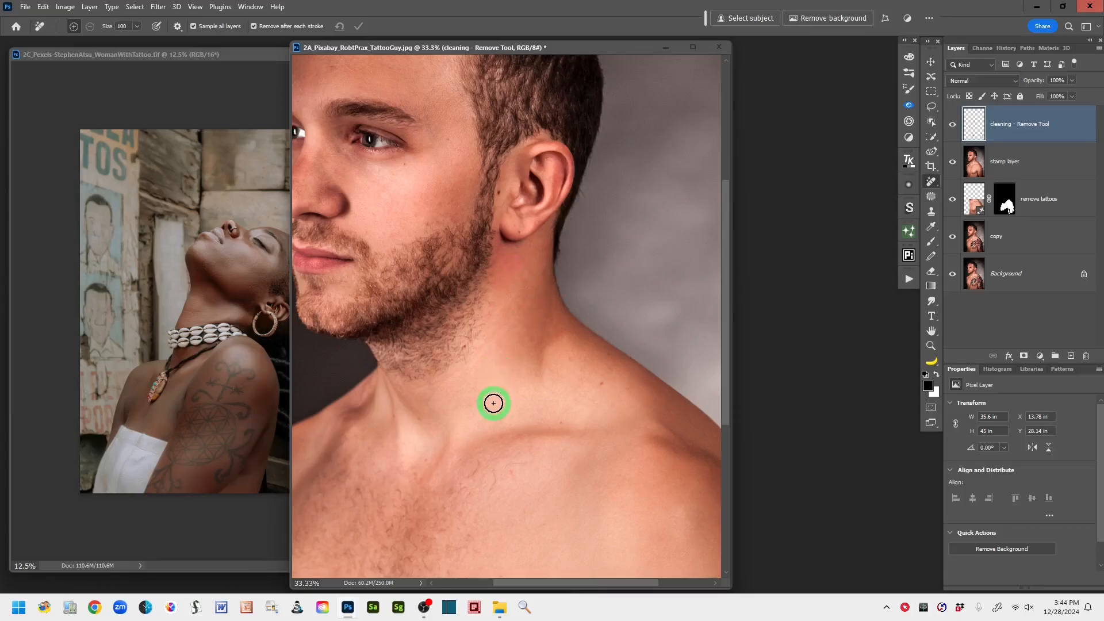
left_click_drag(493, 404, 587, 409)
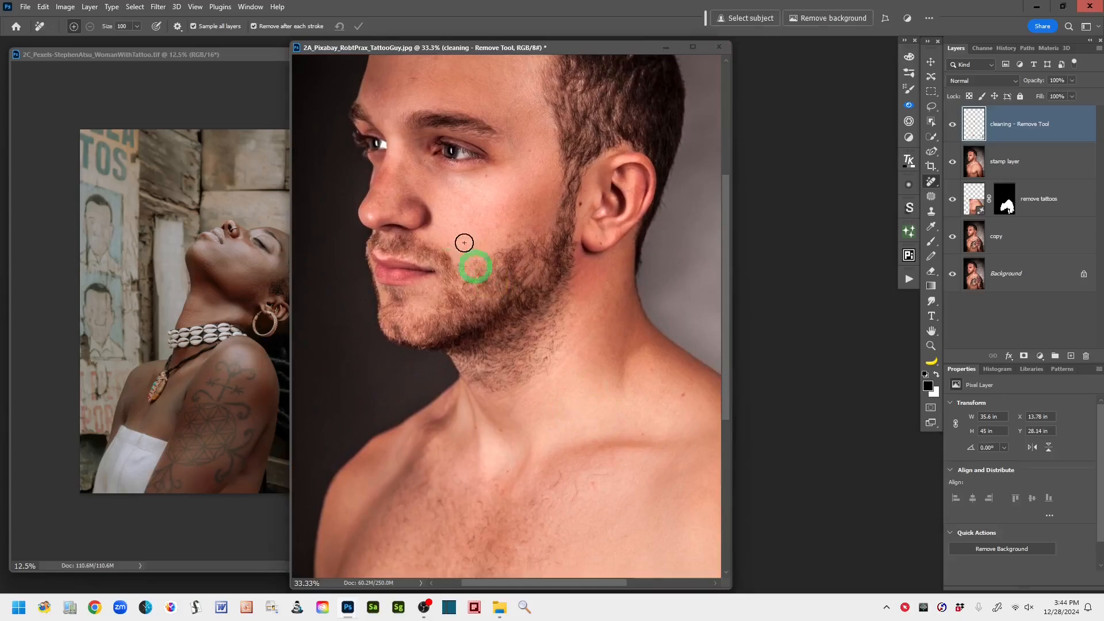
left_click_drag(385, 182, 392, 170)
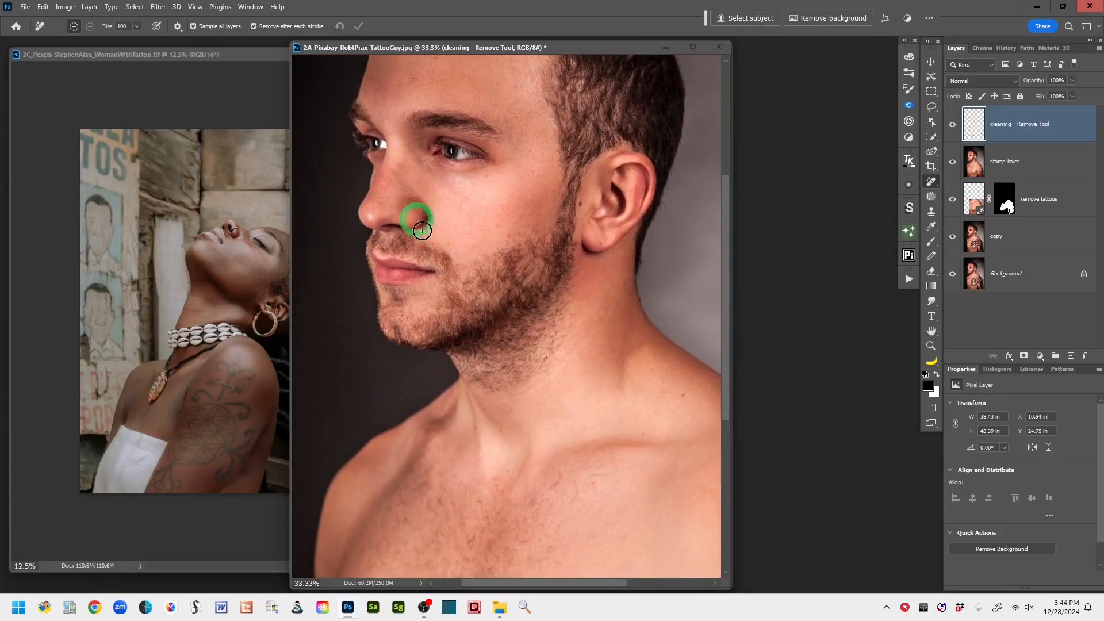
mouse_move(422, 230)
left_mouse_down()
mouse_move(407, 175)
mouse_move(394, 188)
mouse_move(417, 198)
left_mouse_up()
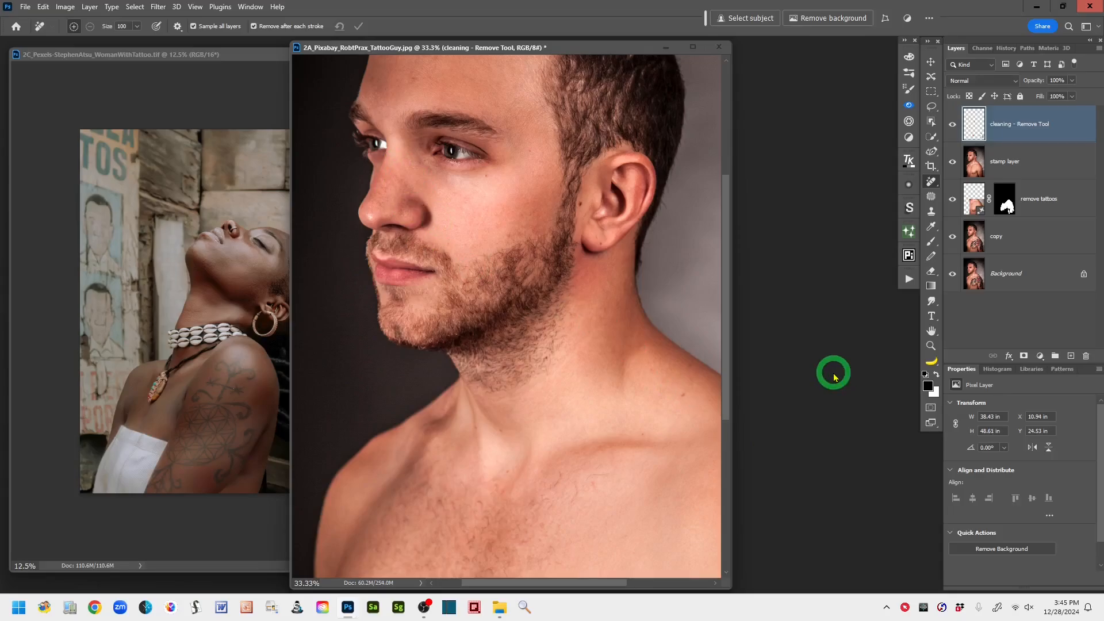
- Activate the Lasso tool and compare the cleaned portrait with the original by showing only the Background layer, restoring all layers' visibility at the end
key("ctrl+minus")
key("ctrl+minus")
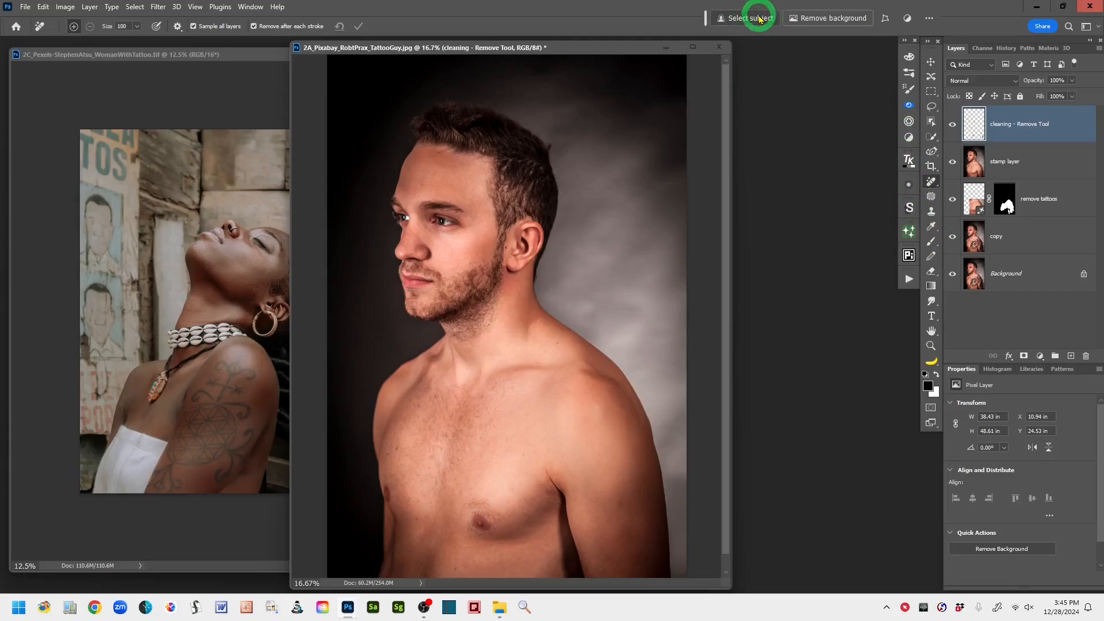
left_click(932, 107)
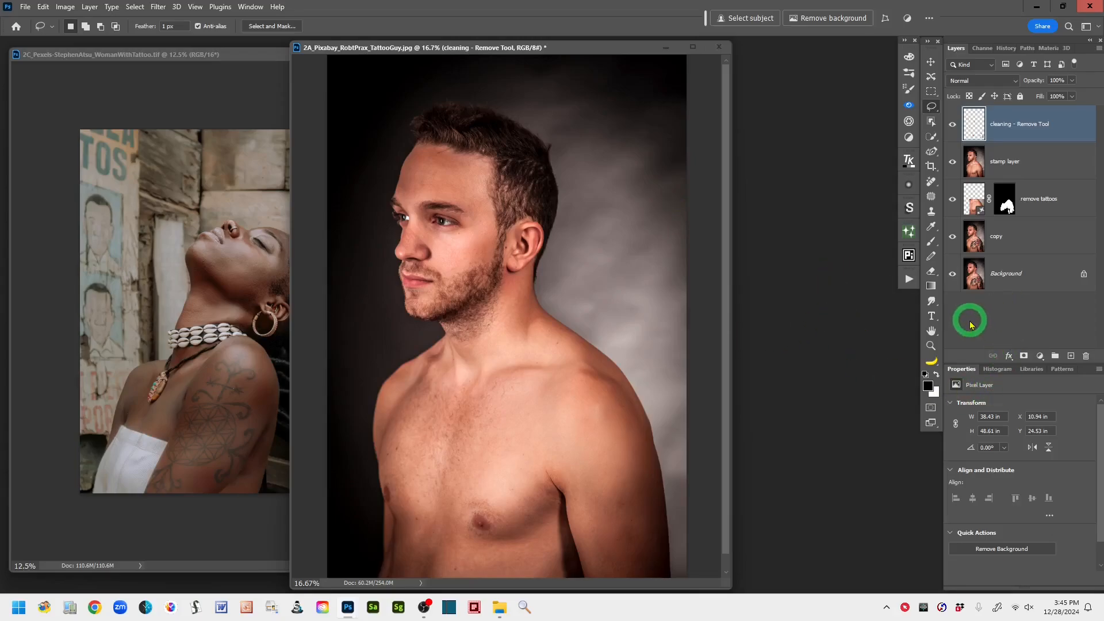
left_click(952, 275, "alt")
left_click(953, 276, "alt")
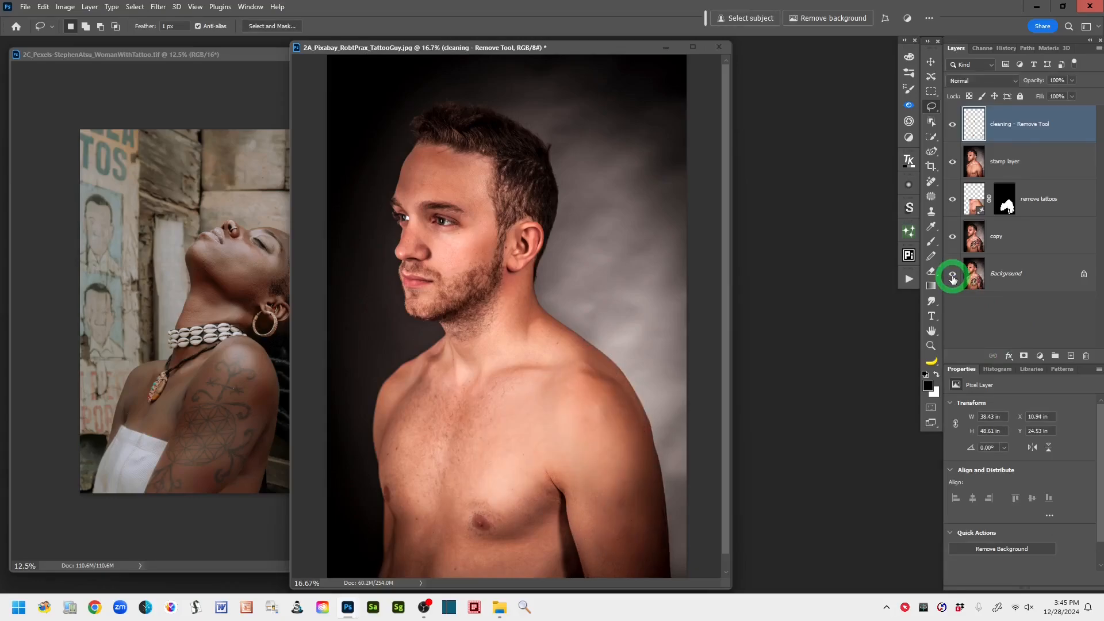
left_click(952, 277, "alt")
left_click(953, 277, "alt")
left_click(952, 277, "alt")
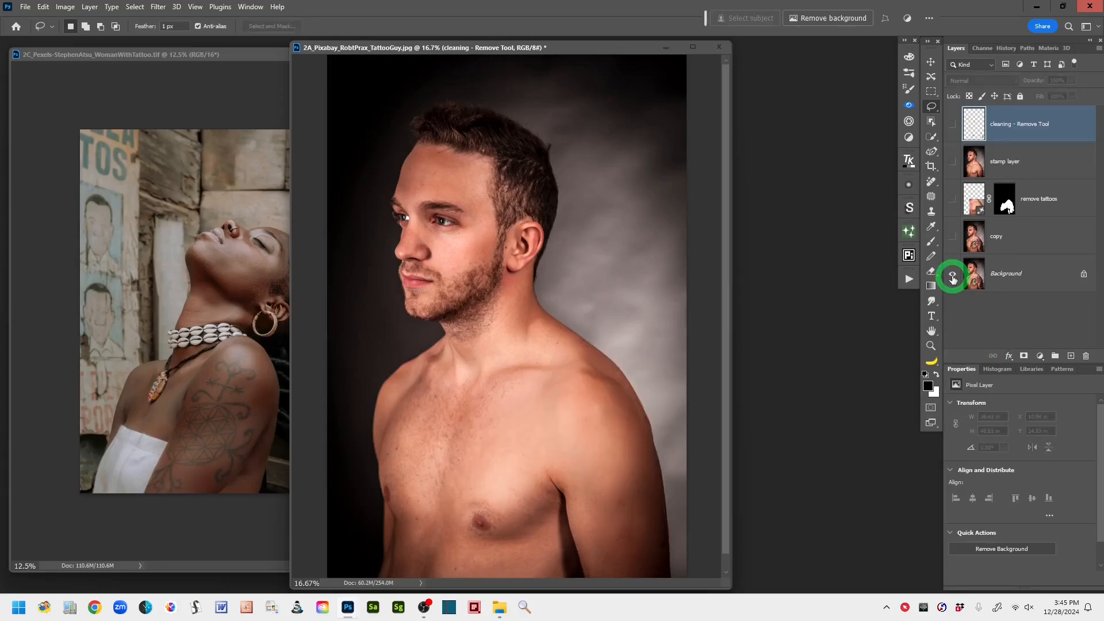
left_click(953, 278, "alt")
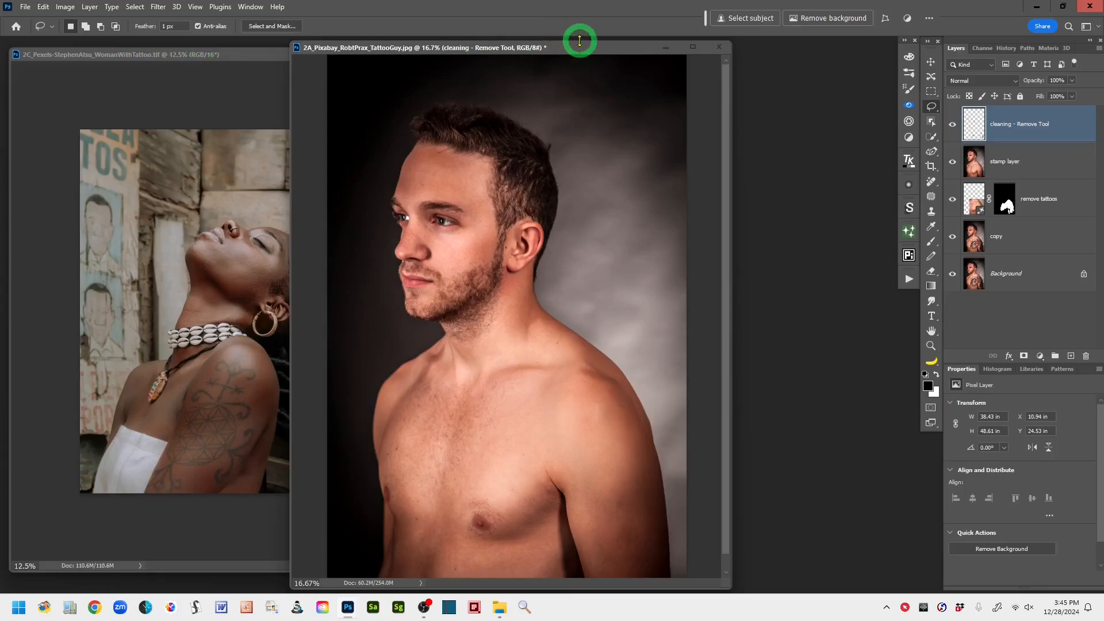
- Move the man's portrait window aside, bring the woman's portrait in front beside it, and enlarge its window and view to 16.67%
left_click_drag(580, 53, 408, 70)
left_click_drag(54, 54, 468, 59)
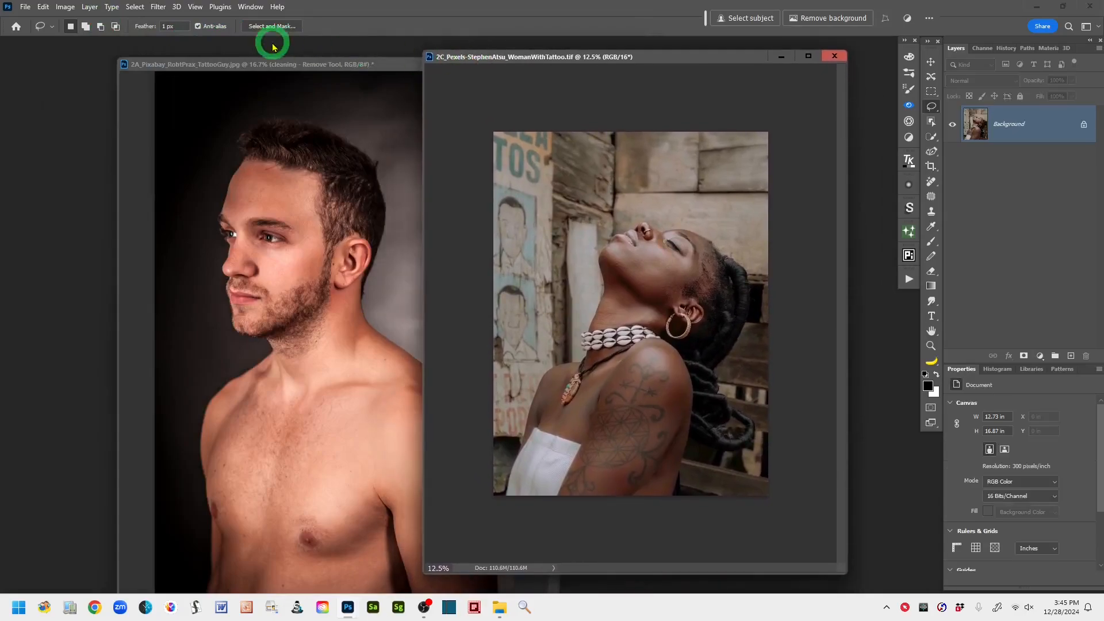
left_click_drag(247, 69, 179, 53)
left_click_drag(673, 56, 541, 49)
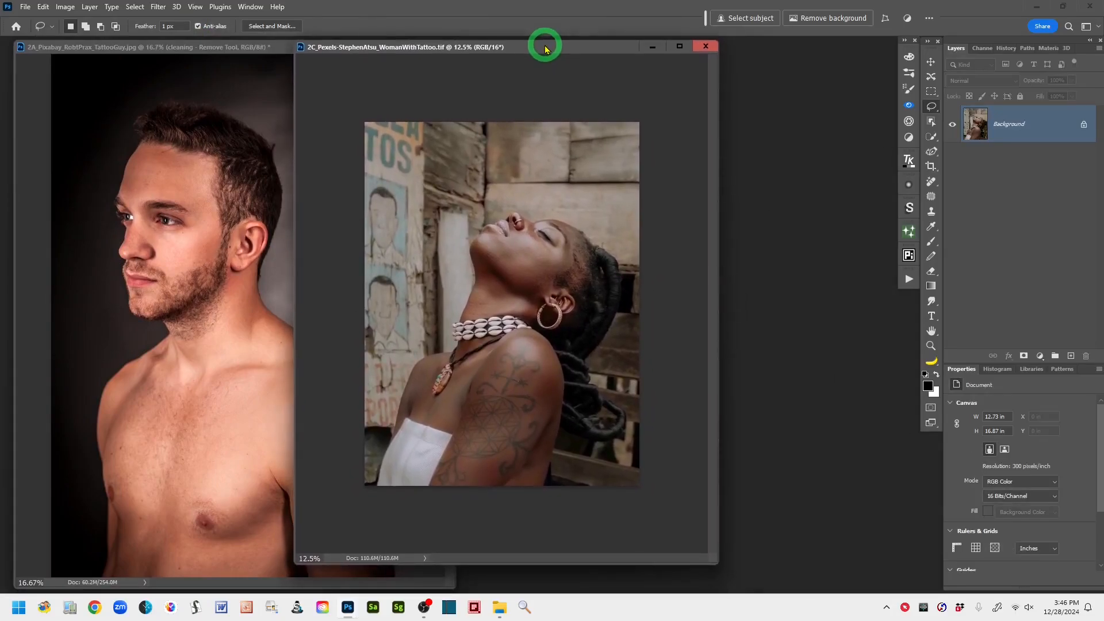
left_click(618, 319)
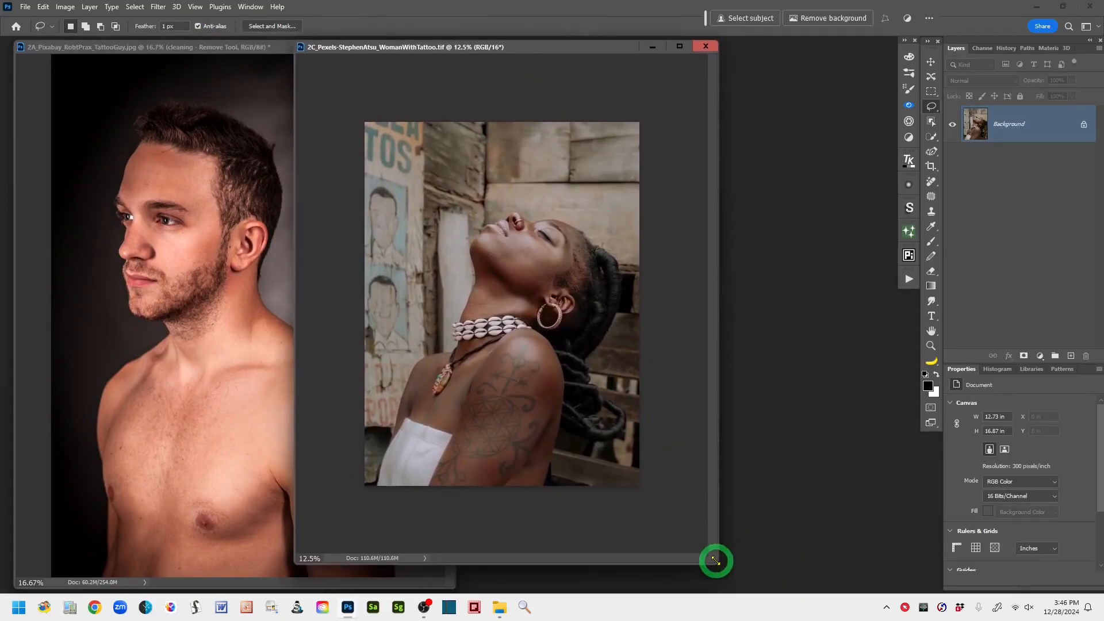
left_click_drag(717, 563, 821, 583)
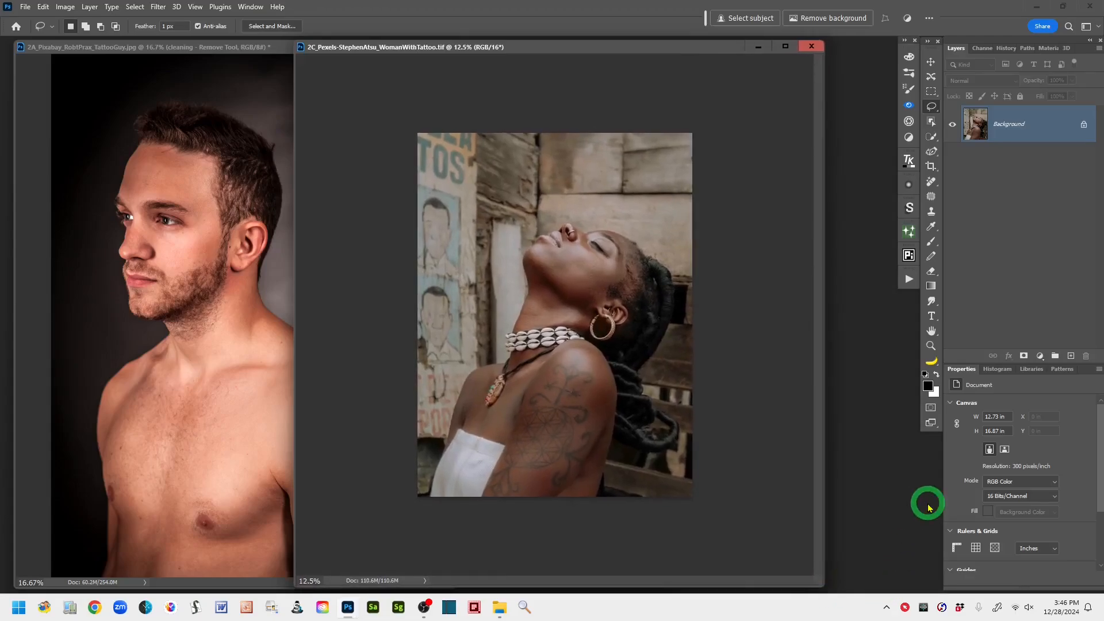
key("ctrl+plus")
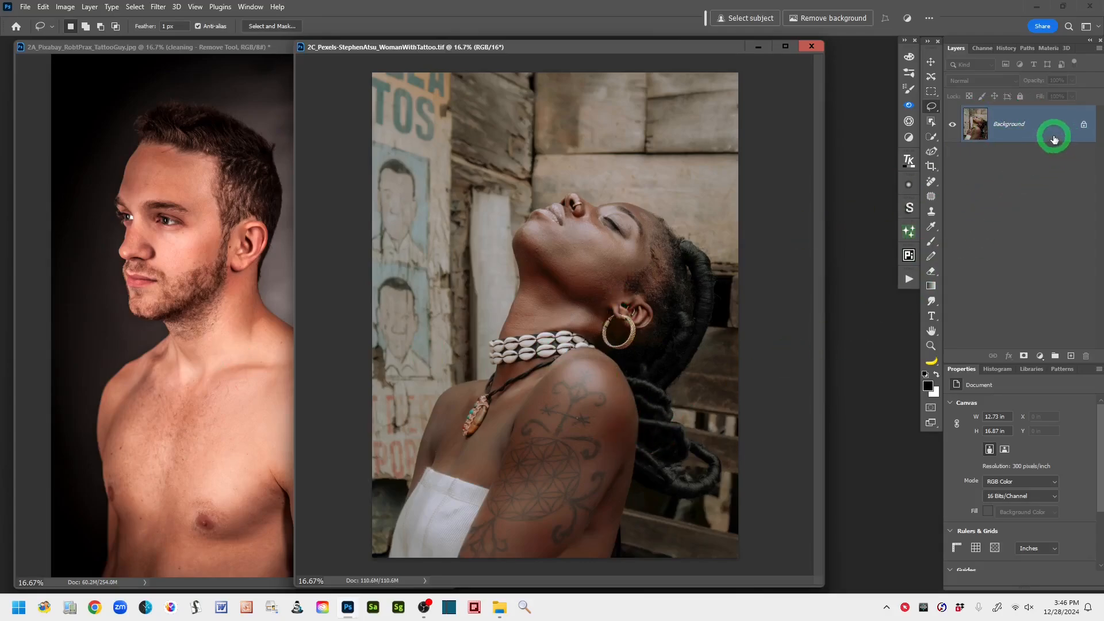
- Duplicate the Background layer and lasso a closed selection around the tattoos on the woman's shoulder and arm
left_click_drag(1053, 126, 1072, 356)
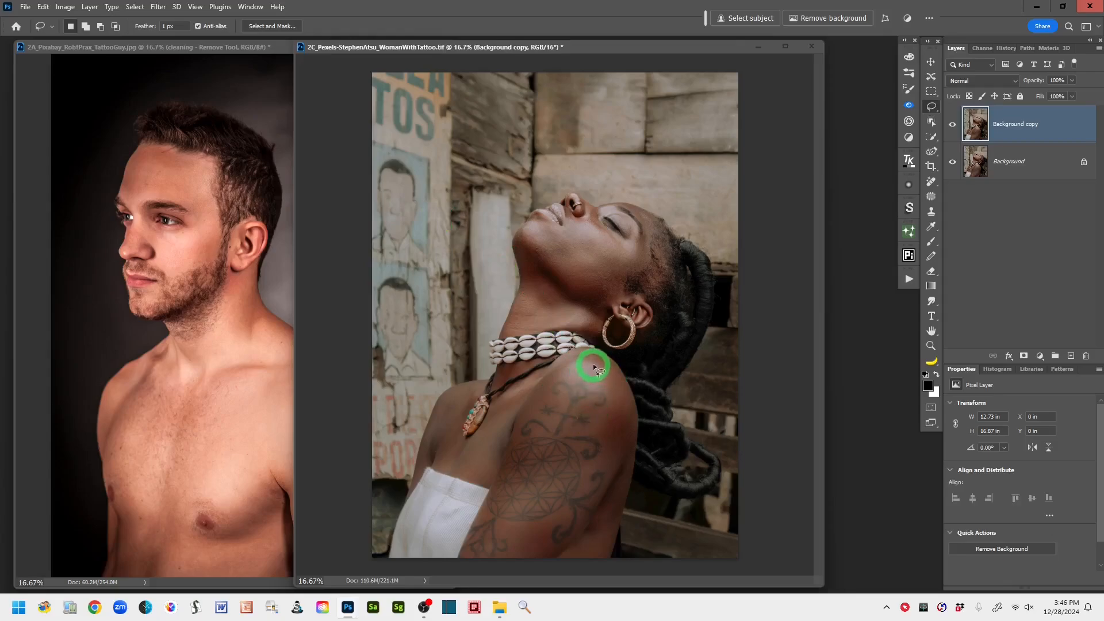
left_click_drag(595, 366, 590, 366)
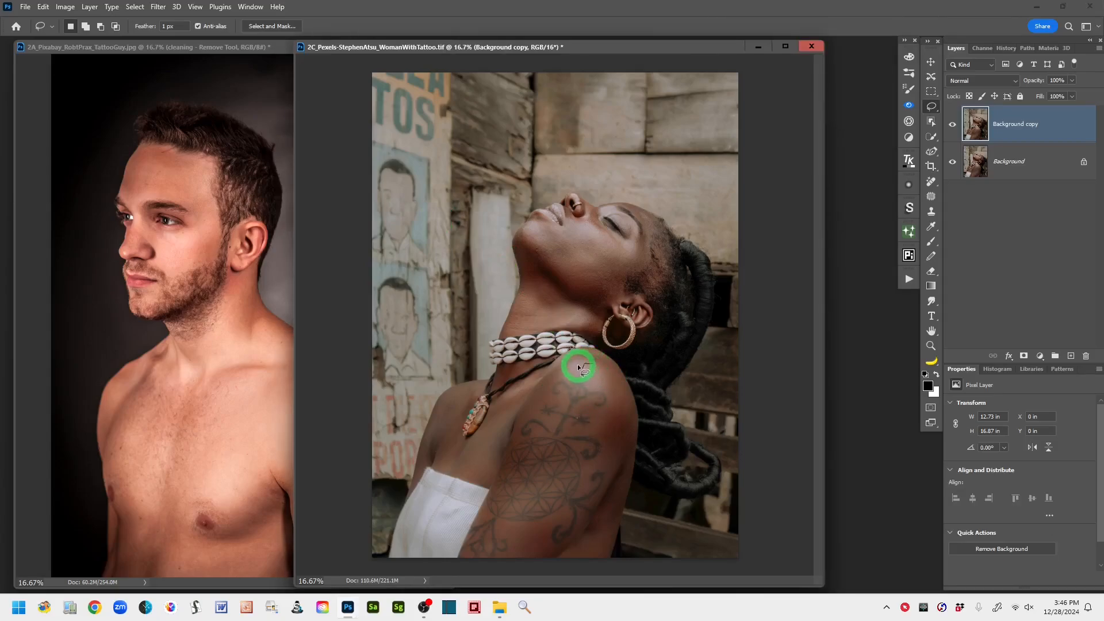
mouse_move(557, 378)
left_mouse_down()
mouse_move(519, 424)
mouse_move(490, 481)
left_mouse_up()
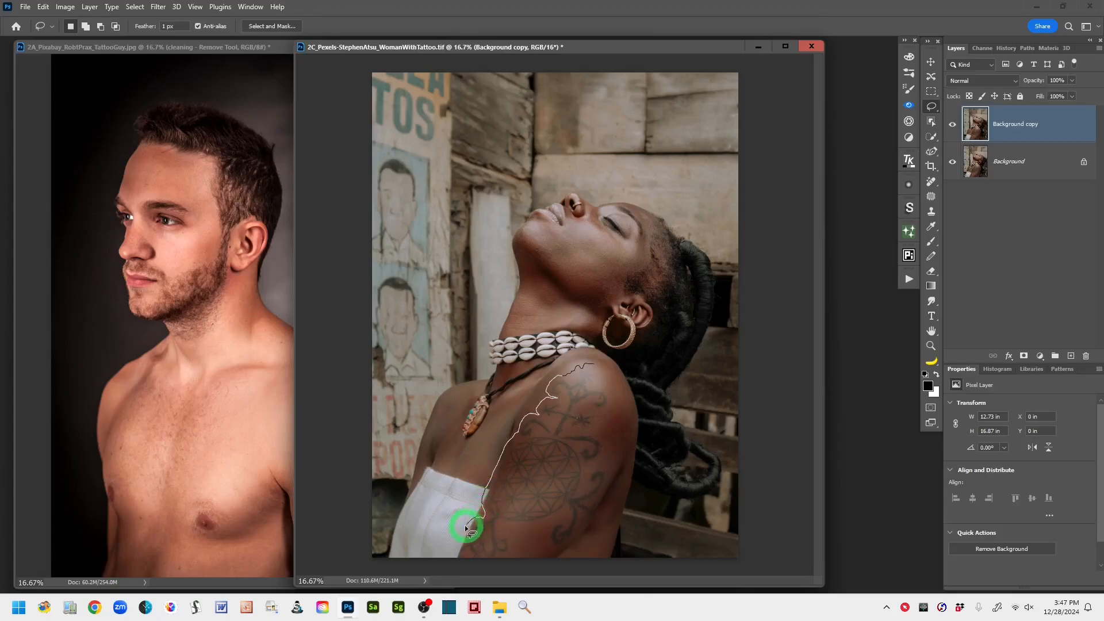
mouse_move(460, 564)
left_mouse_down()
mouse_move(495, 574)
mouse_move(523, 554)
left_mouse_up()
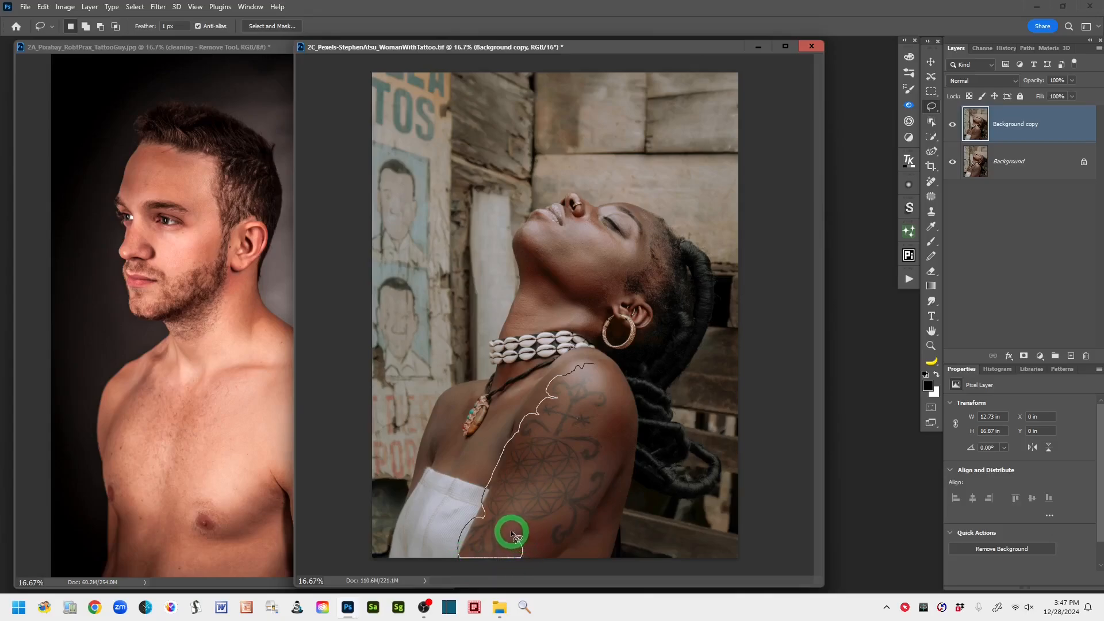
mouse_move(508, 528)
left_mouse_down()
mouse_move(563, 515)
mouse_move(545, 537)
mouse_move(559, 544)
mouse_move(591, 525)
mouse_move(611, 470)
mouse_move(609, 415)
left_mouse_up()
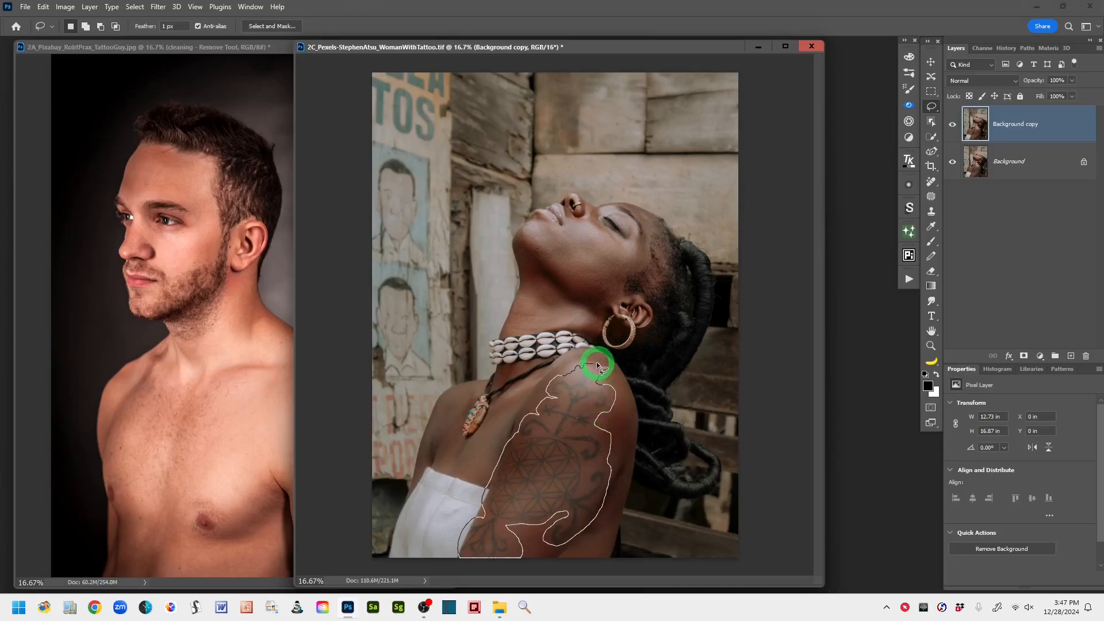
left_click_drag(598, 366, 596, 364)
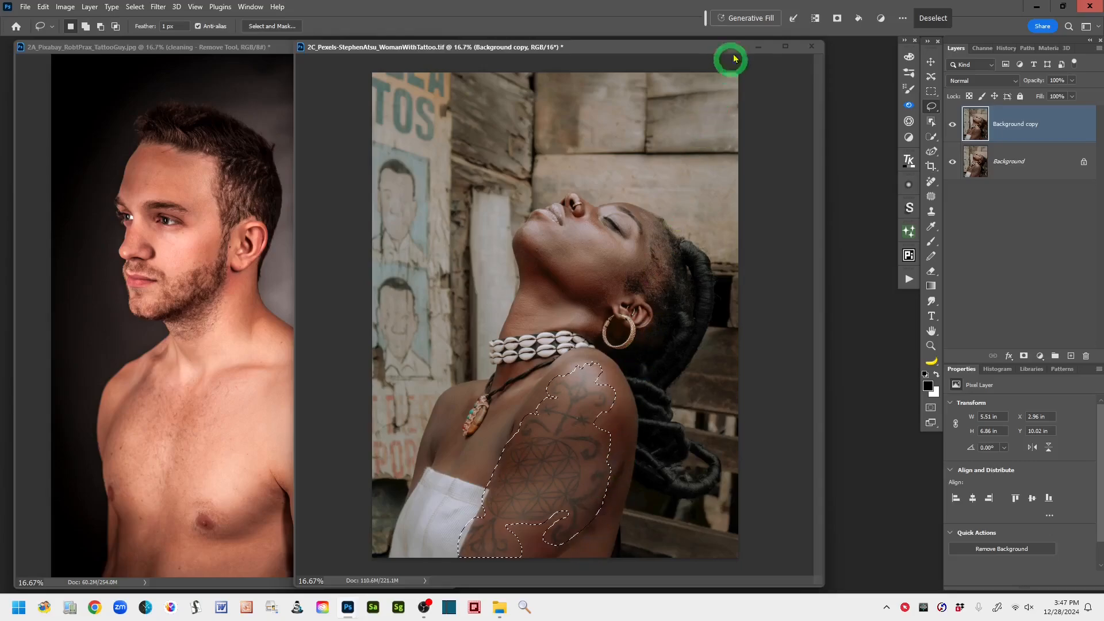
- Run Generative Fill on the selection with the prompt "remove tattoos" and preview the second and third variations
left_click(752, 22)
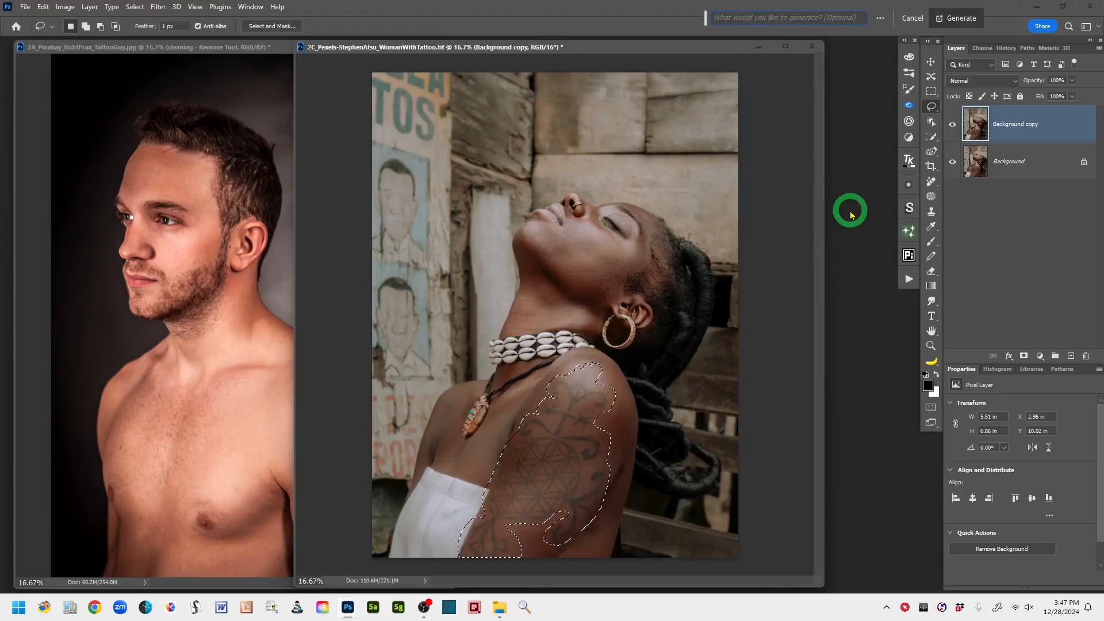
type("r")
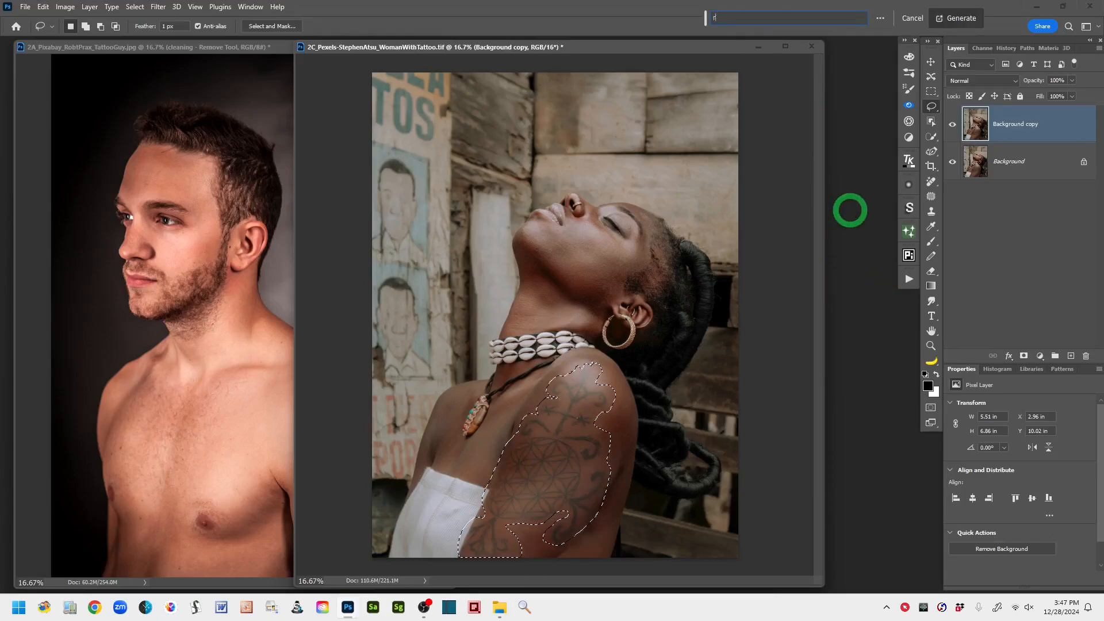
type("emove tattoos")
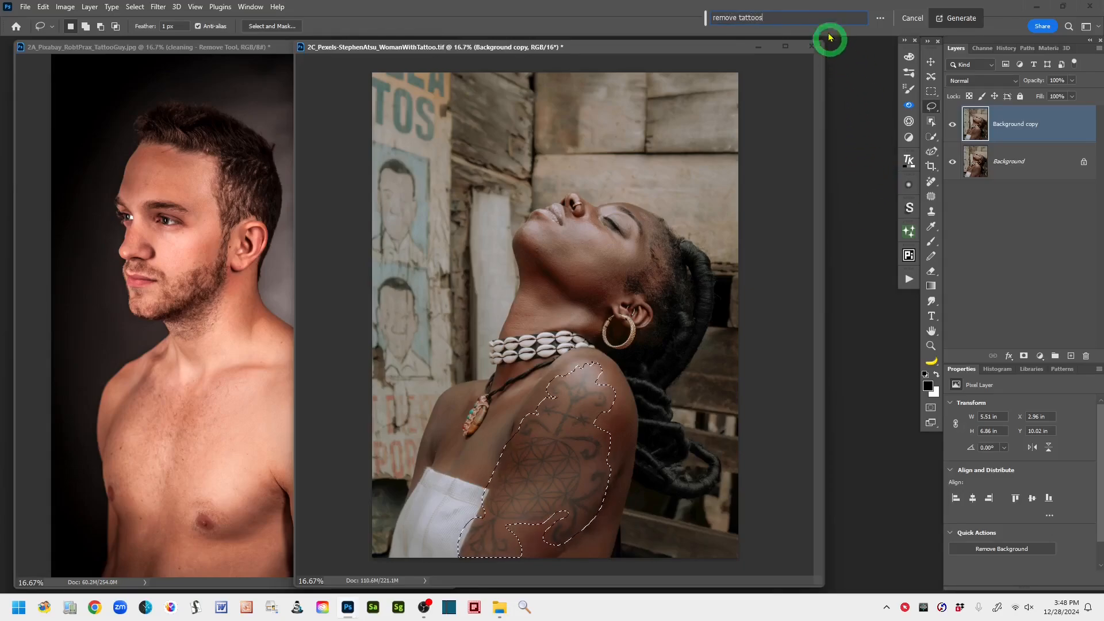
left_click(964, 26)
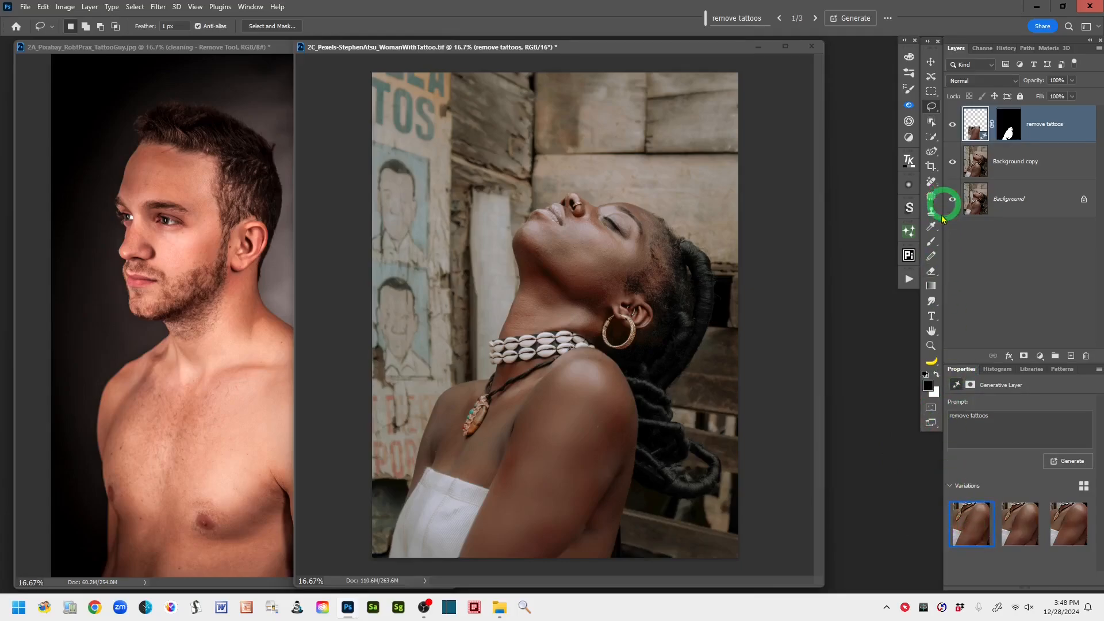
left_click(1011, 534)
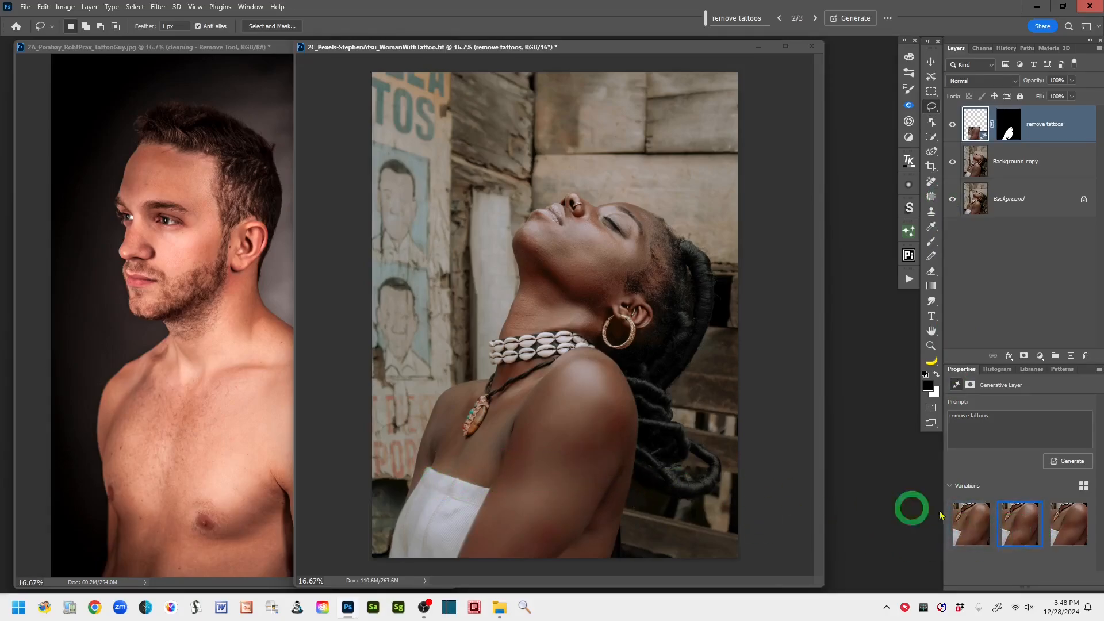
left_click(1073, 529)
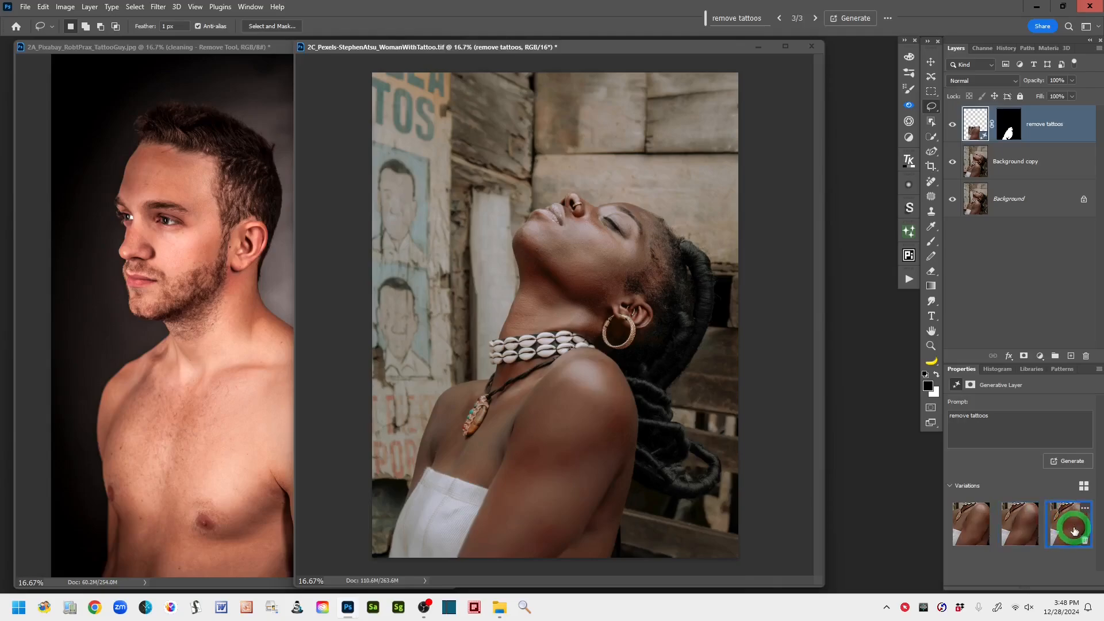
- Delete the first and third Generative Fill variations of the woman's tattoo removal, keeping only the second one
left_click(979, 532)
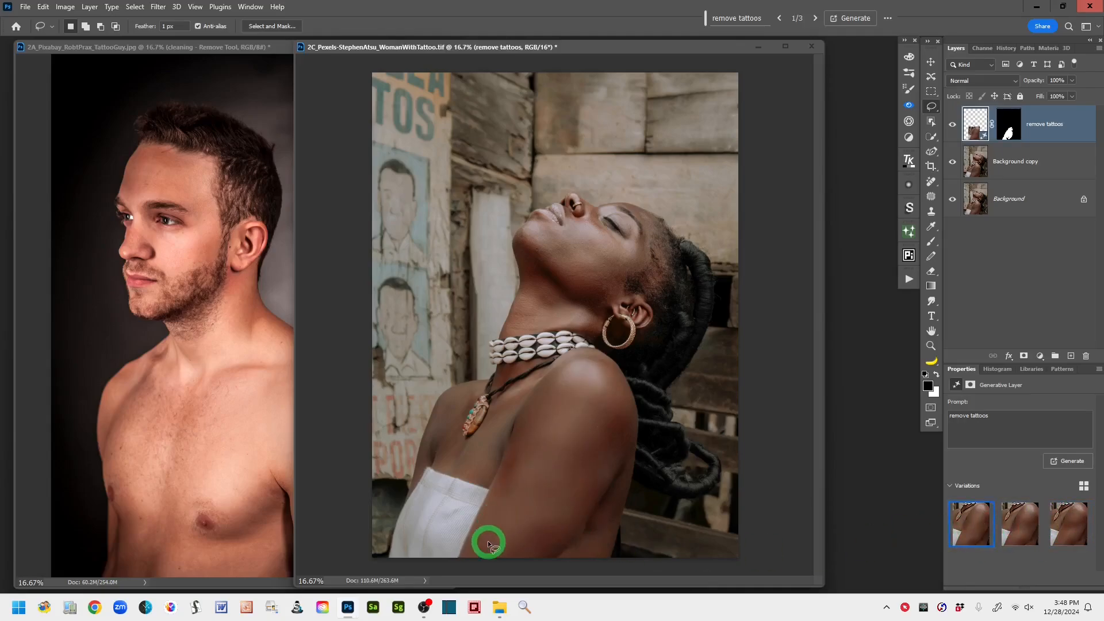
left_click(989, 541)
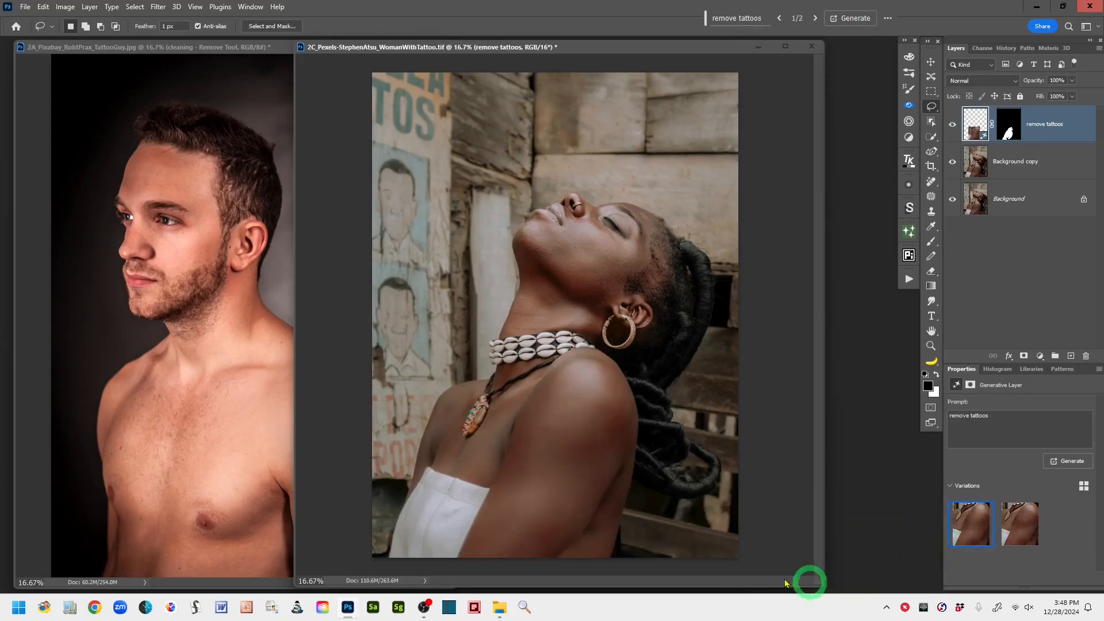
left_click(1022, 526)
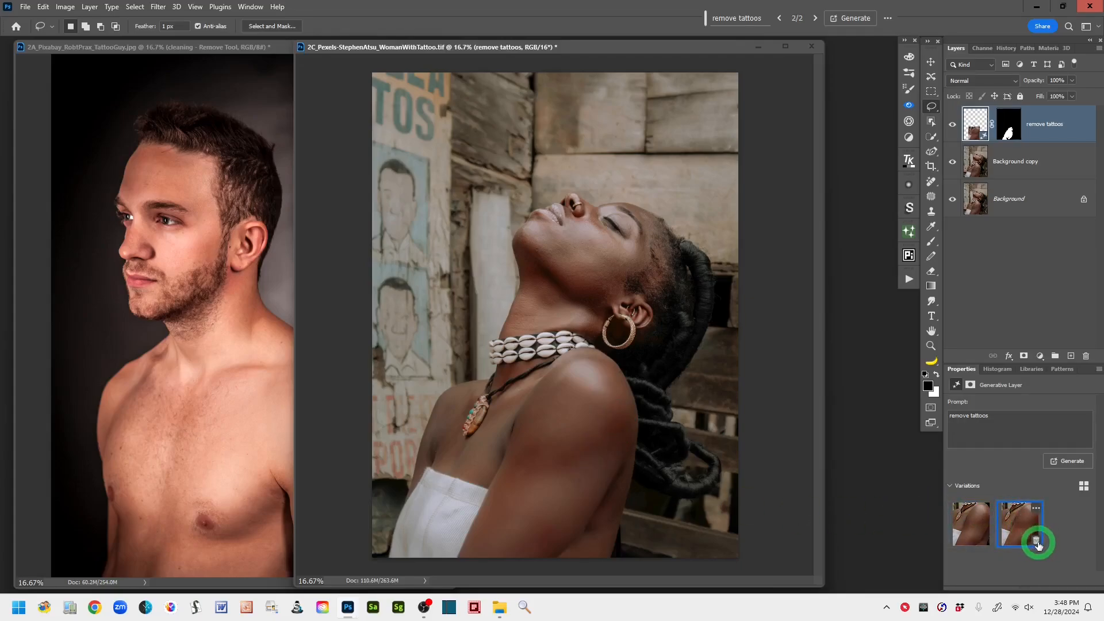
left_click(1034, 540)
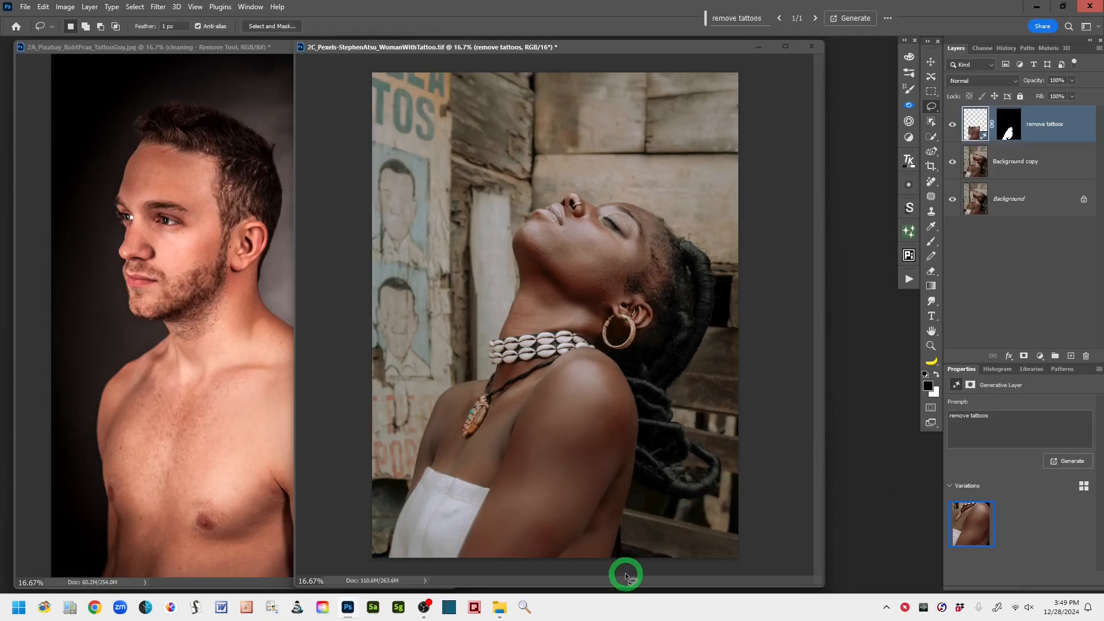
- Compare the woman's portrait with its Background layer alone, restore all layers, and move and narrow its window to sit beside the man's portrait
left_click(952, 199, "alt")
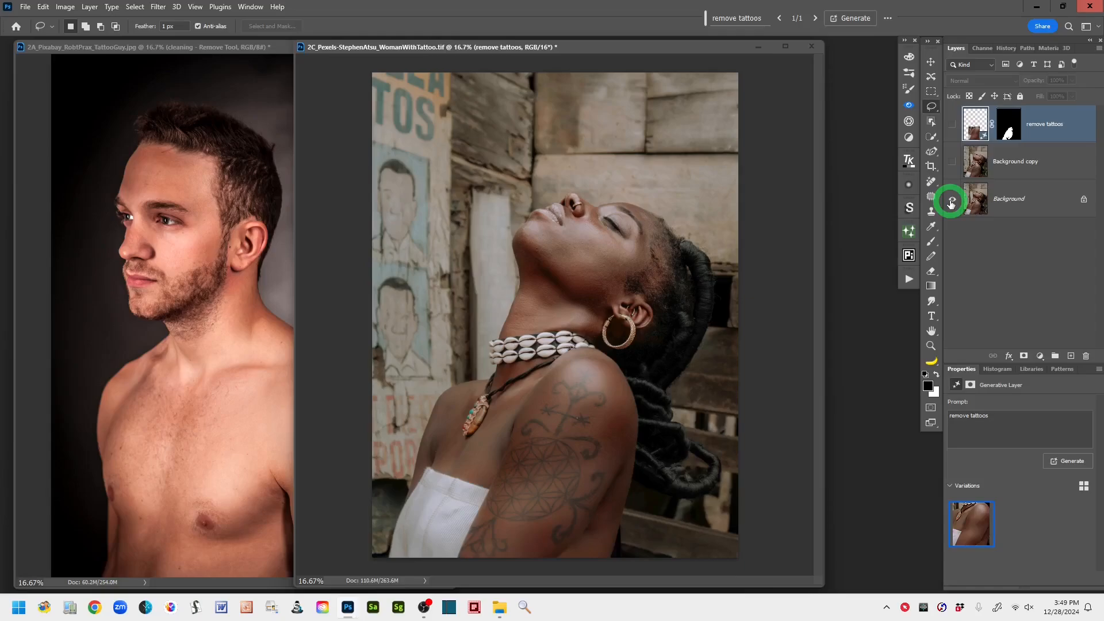
left_click(953, 200, "alt")
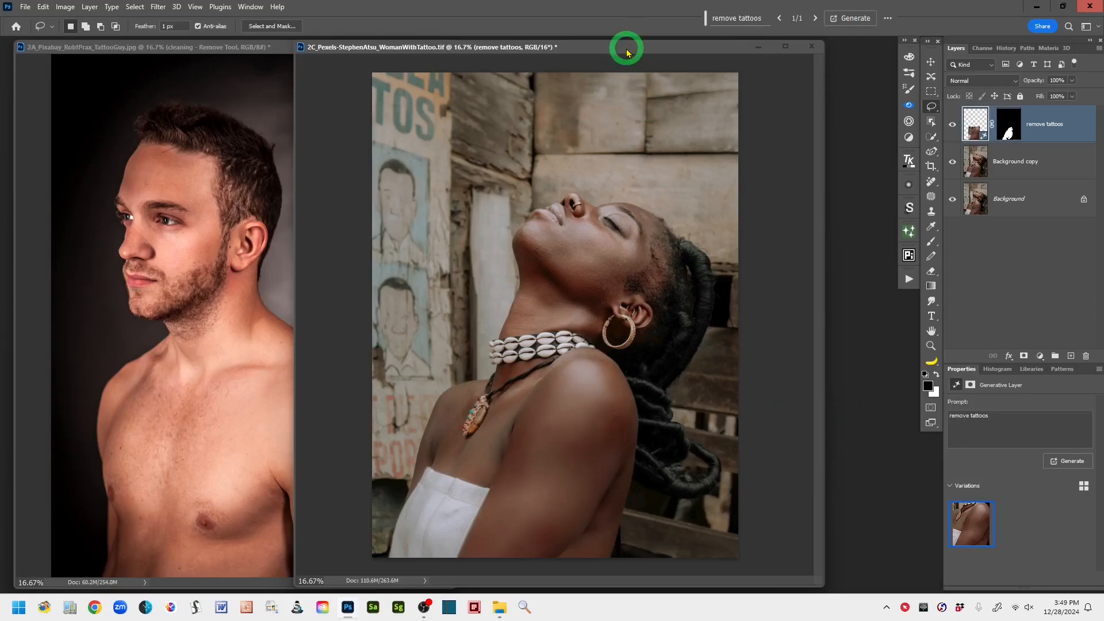
left_click_drag(629, 52, 734, 54)
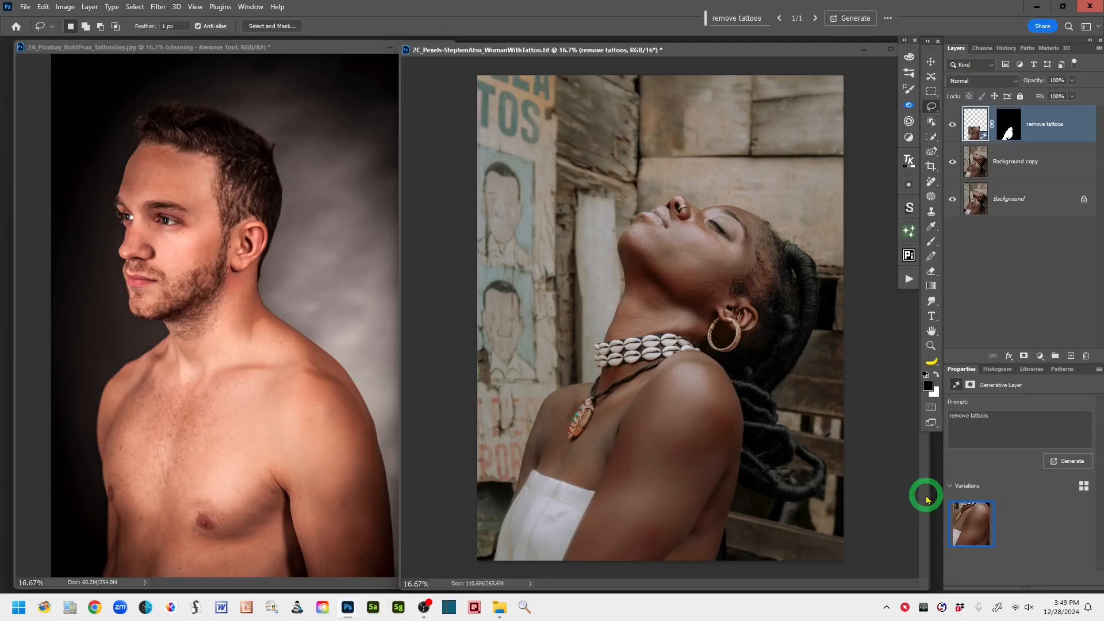
left_click_drag(930, 496, 886, 492)
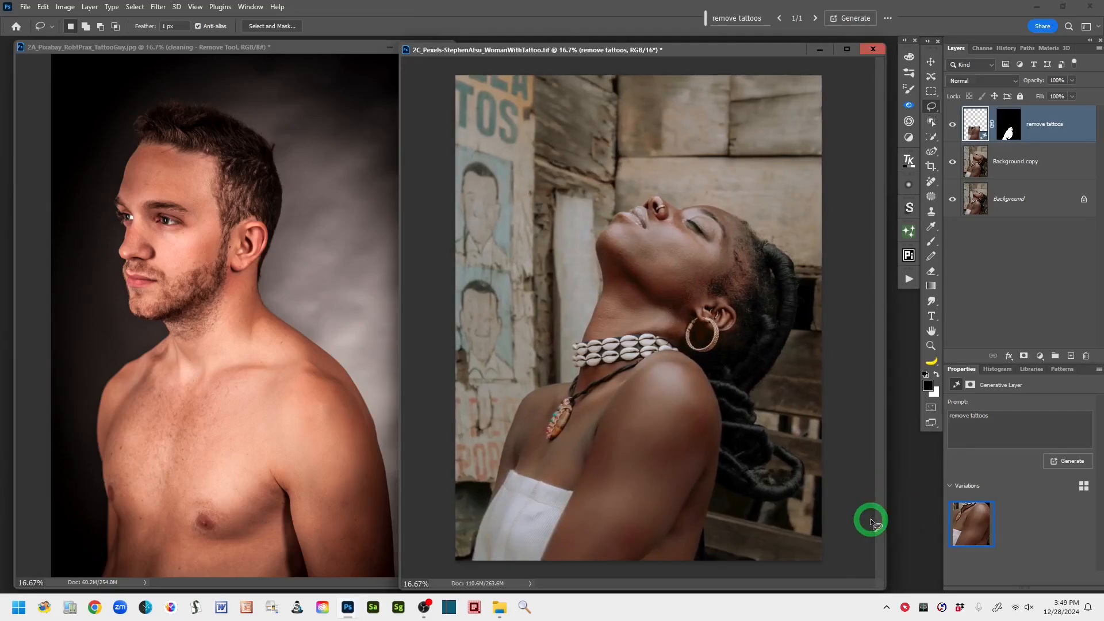